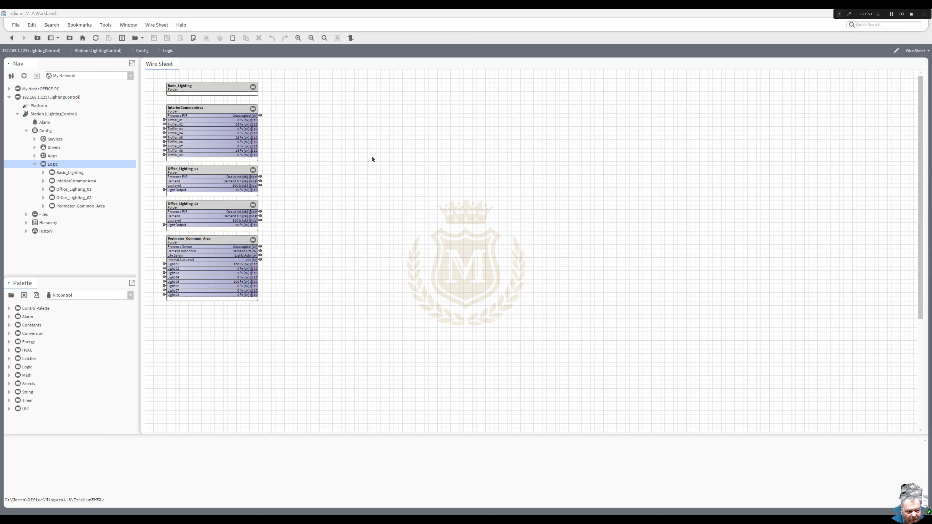
Create a folder named Check_latch in the empty area of the Logic wire sheet.
right_click(371, 157)
mouse_move(431, 161)
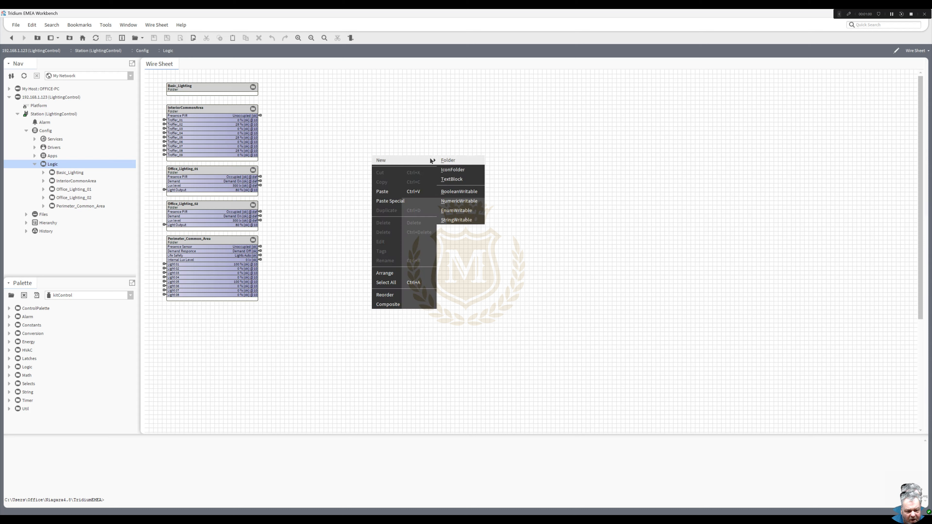
left_click(449, 161)
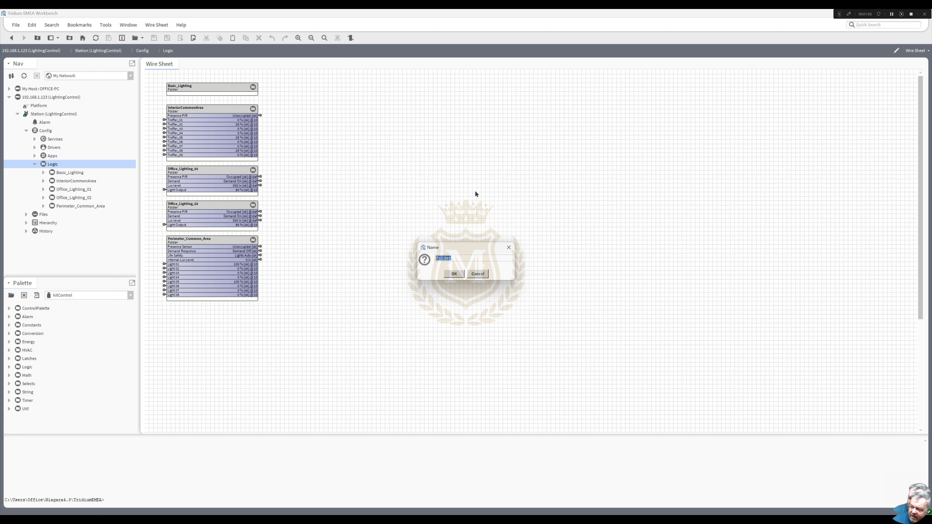
type("Ch")
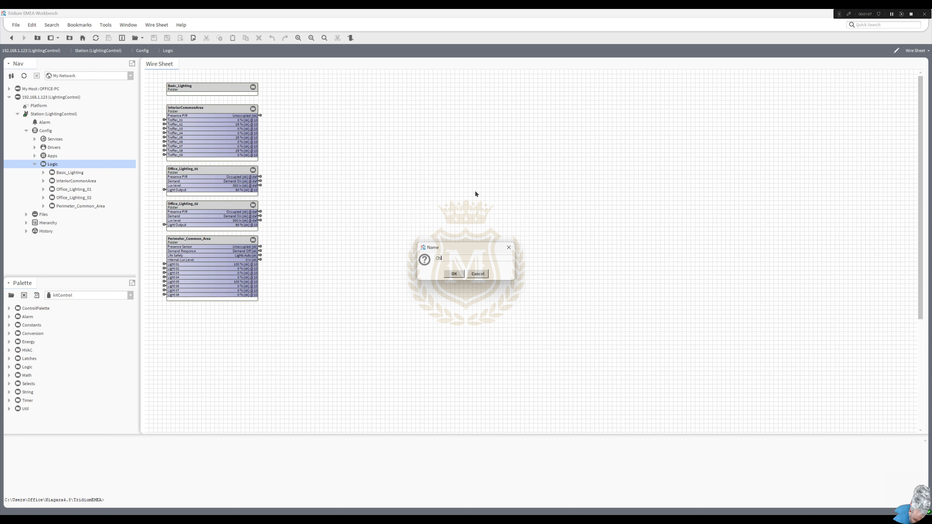
type("eck_latch")
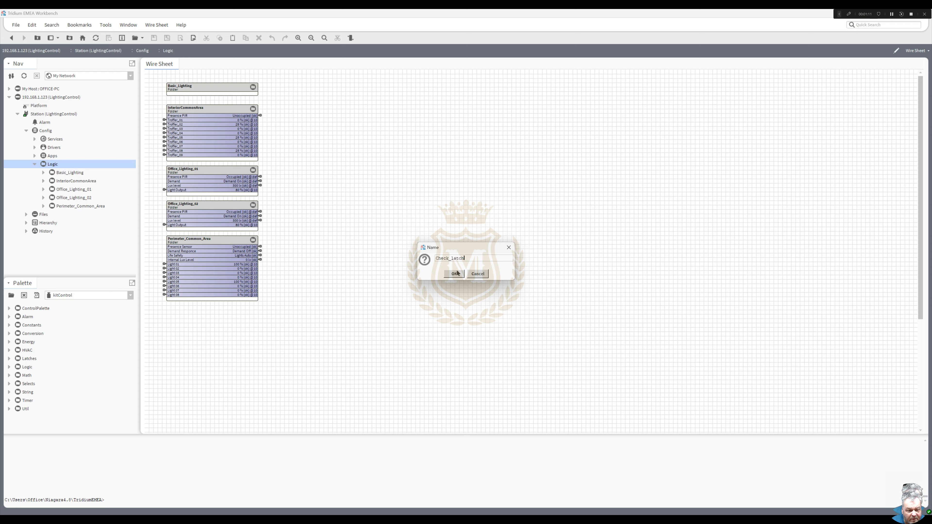
left_click(455, 273)
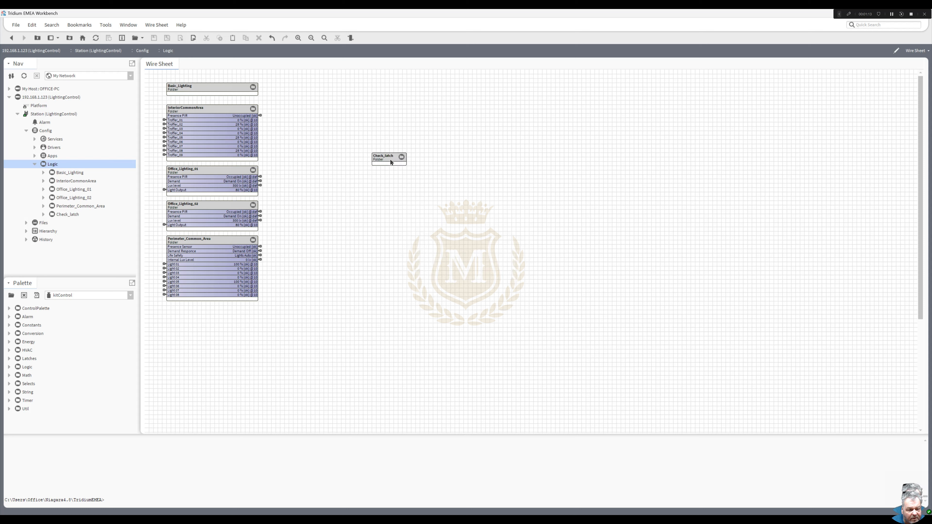
Open the Check_latch folder, add a text block named Note, and move it to the upper right of the wire sheet.
double_click(389, 159)
right_click(343, 134)
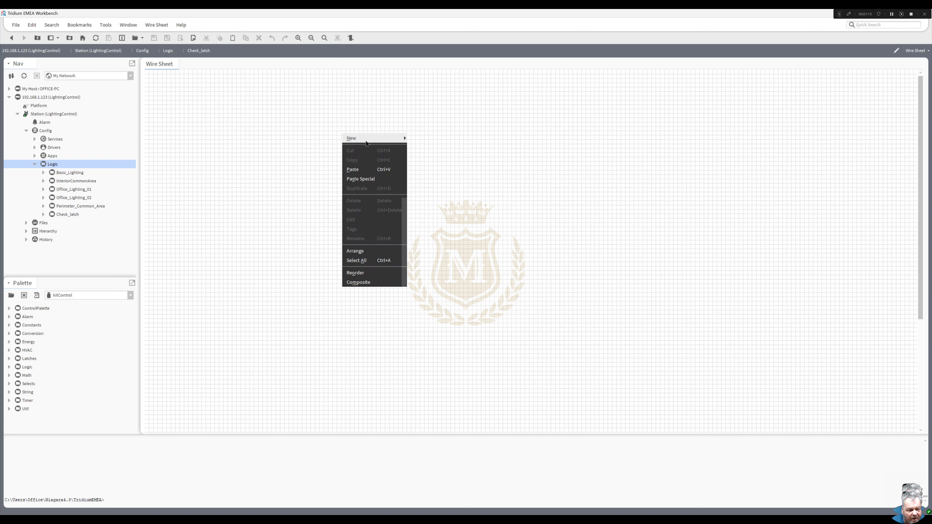
mouse_move(374, 140)
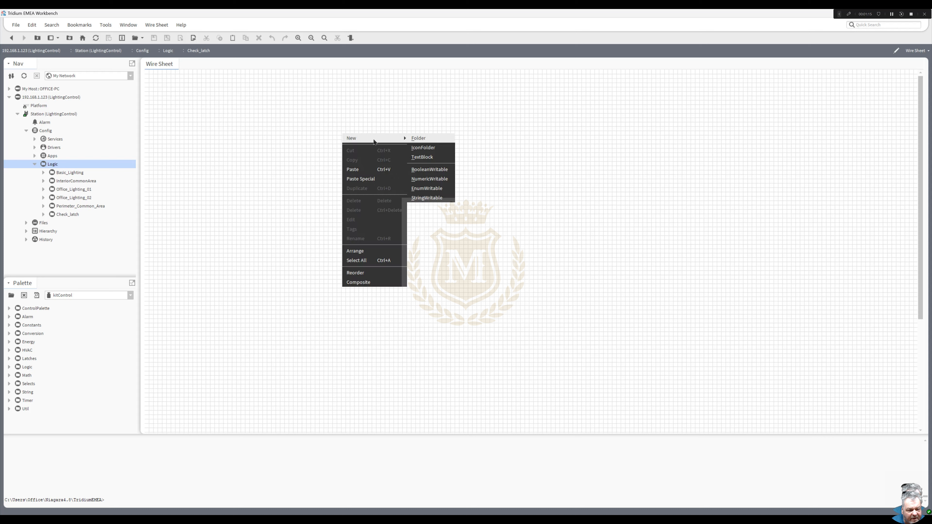
left_click(425, 157)
type("Note")
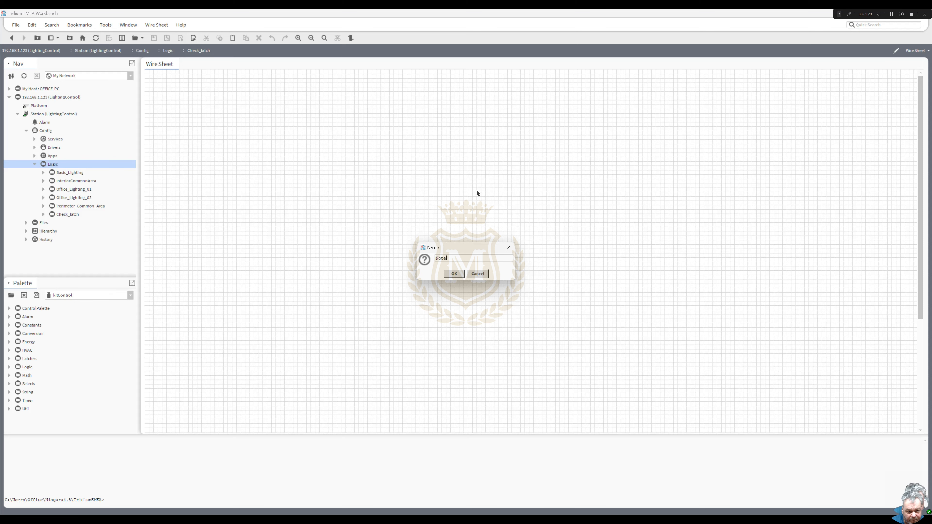
left_click(455, 274)
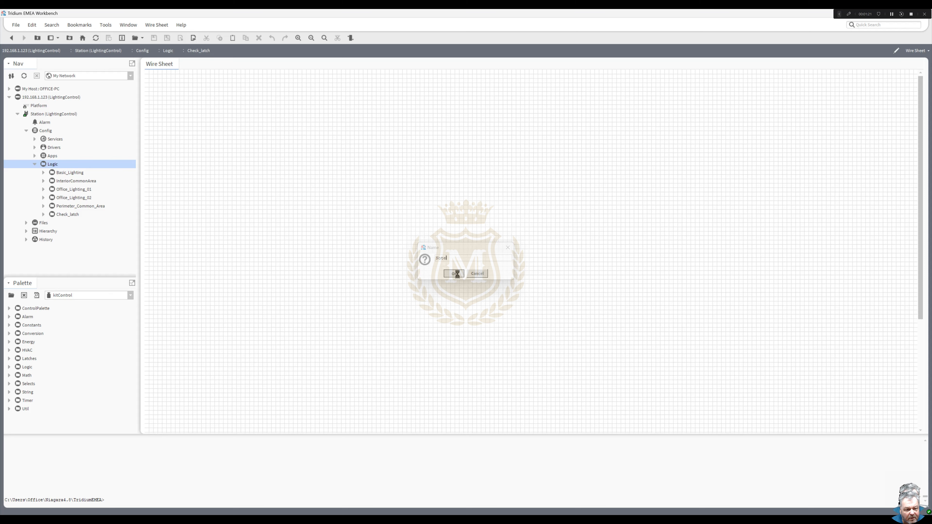
left_click_drag(382, 137, 690, 90)
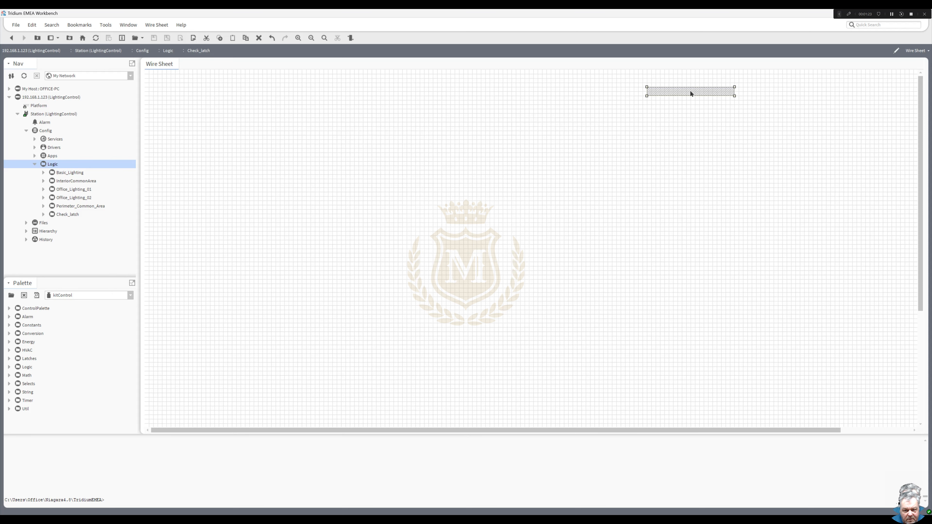
Paste the copied plant latch description into the Note block's text and save it.
double_click(690, 89)
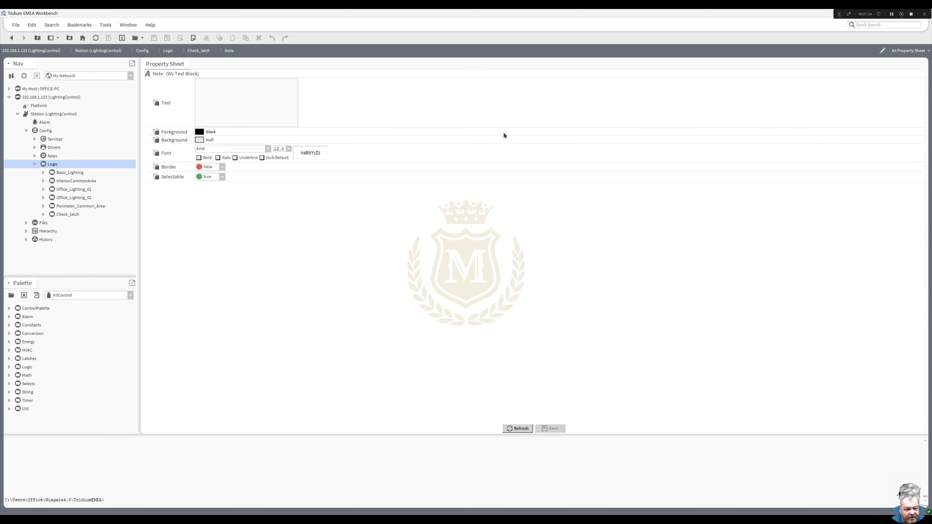
left_click(251, 106)
key("ctrl+v")
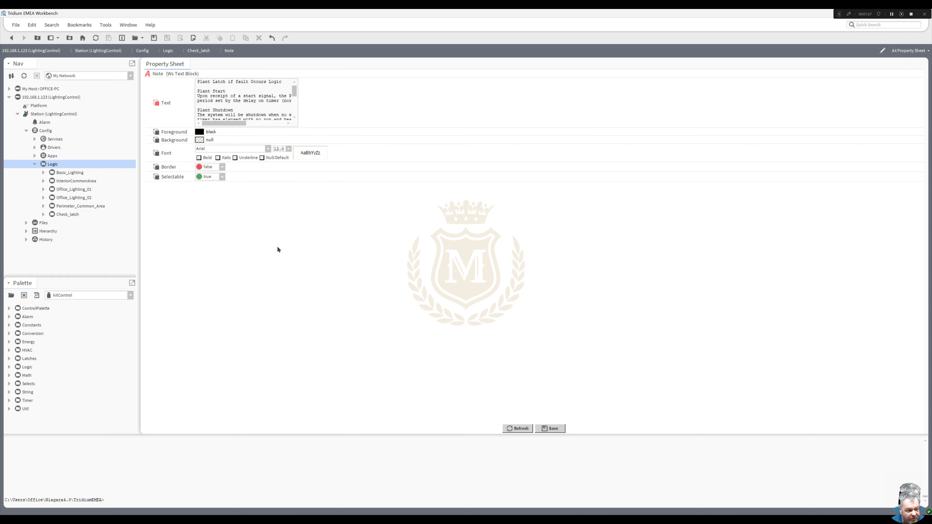
left_click(553, 430)
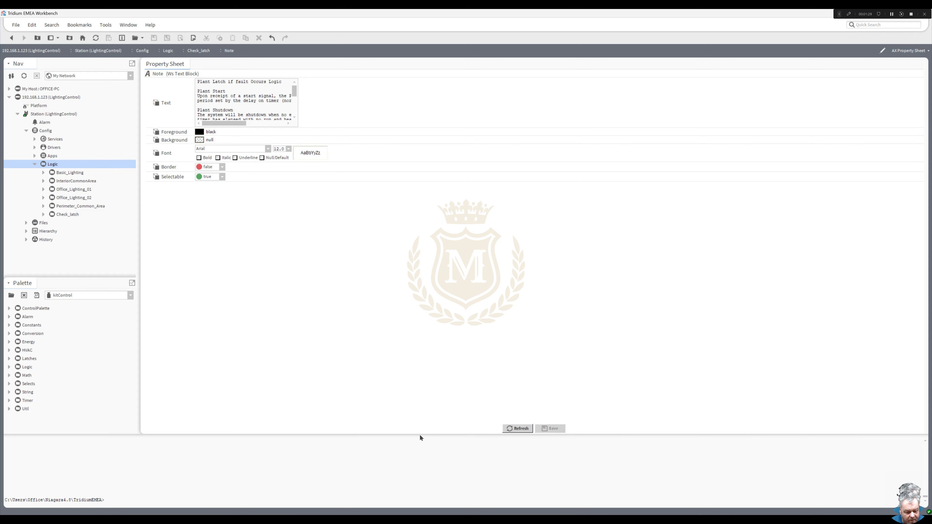
Shrink the console area, return to the wire sheet, and enlarge and reposition the Note block to fit its full text.
left_click_drag(419, 435, 402, 502)
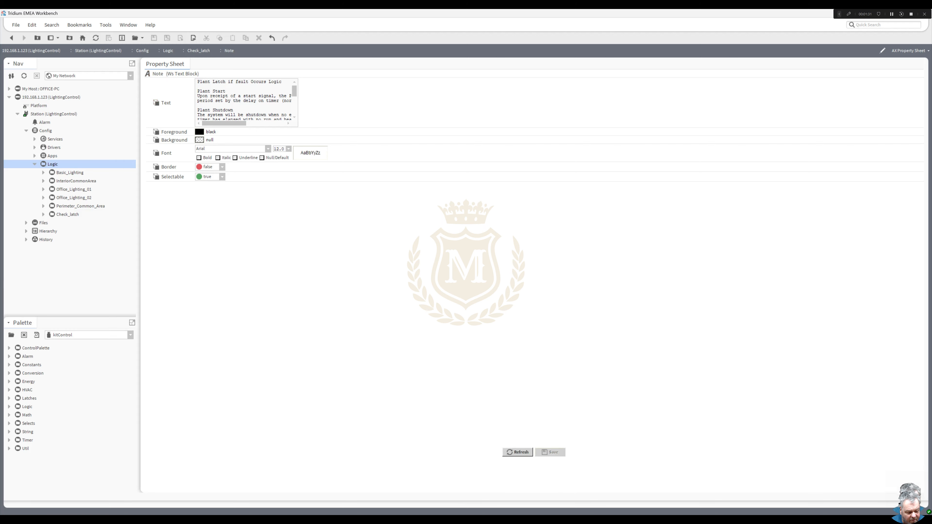
left_click(10, 37)
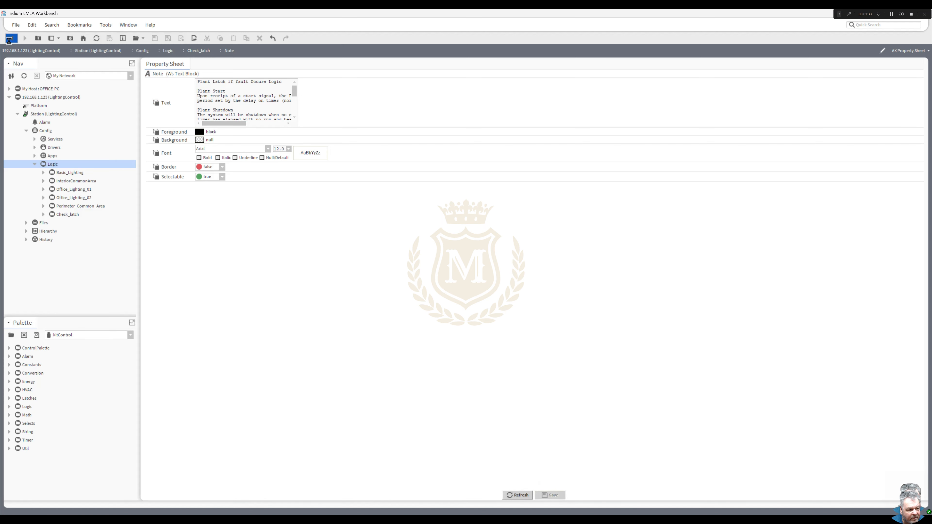
left_click(705, 95)
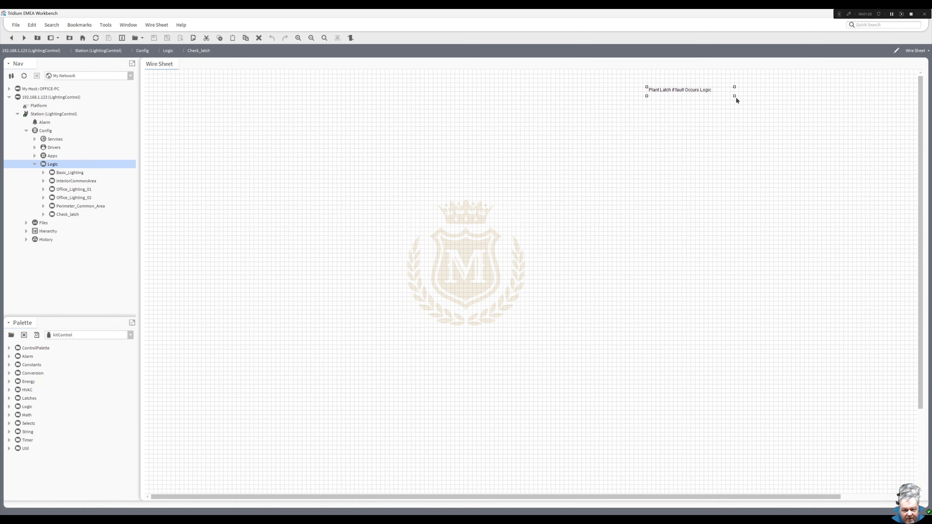
left_click_drag(734, 96, 822, 226)
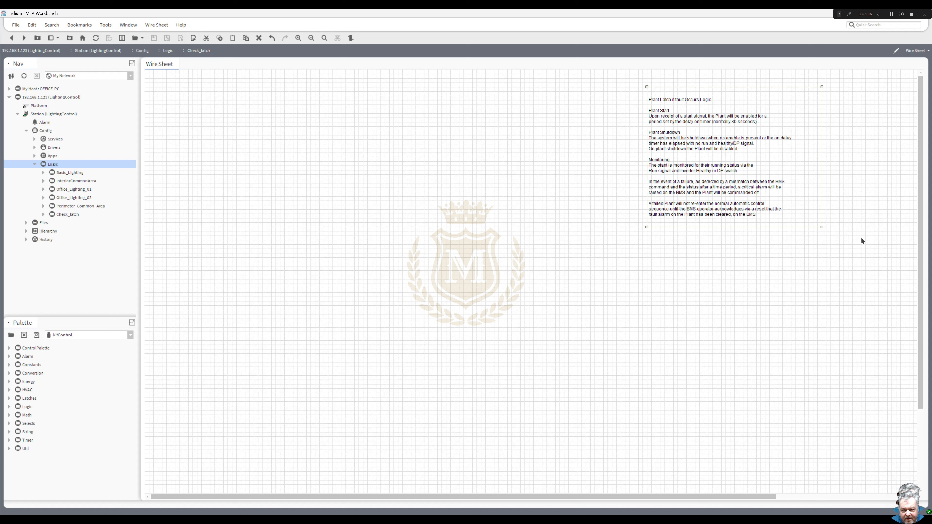
left_click_drag(821, 226, 822, 214)
left_click_drag(721, 165, 774, 160)
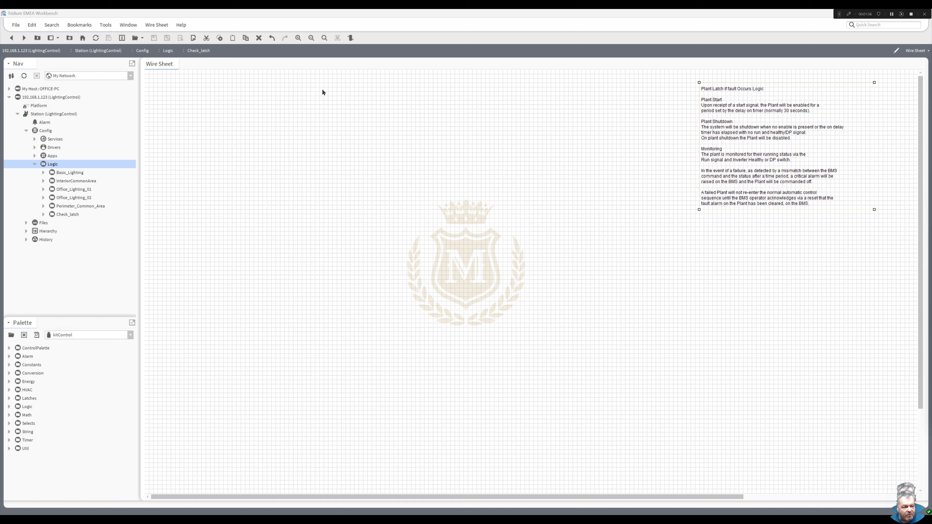
Add a second text block named Header near the upper left of the Check_latch wire sheet.
right_click(223, 87)
mouse_move(255, 95)
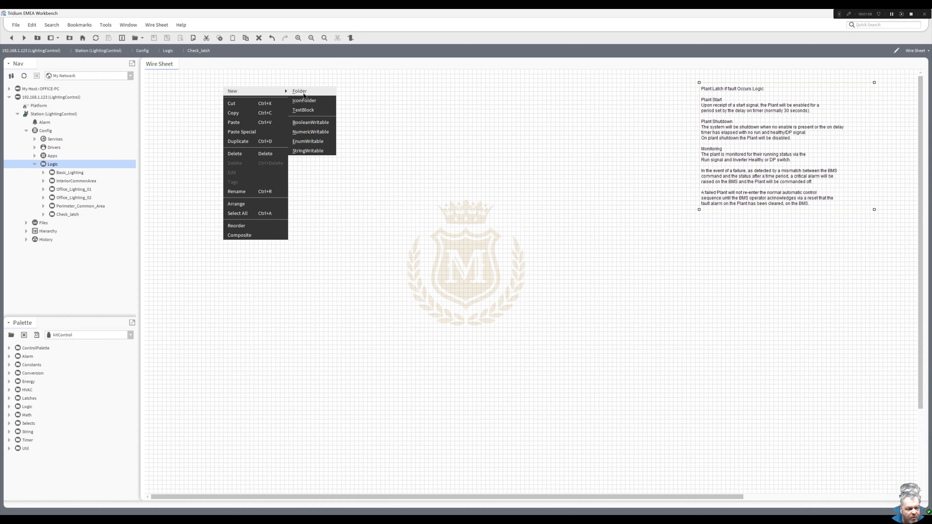
left_click(306, 111)
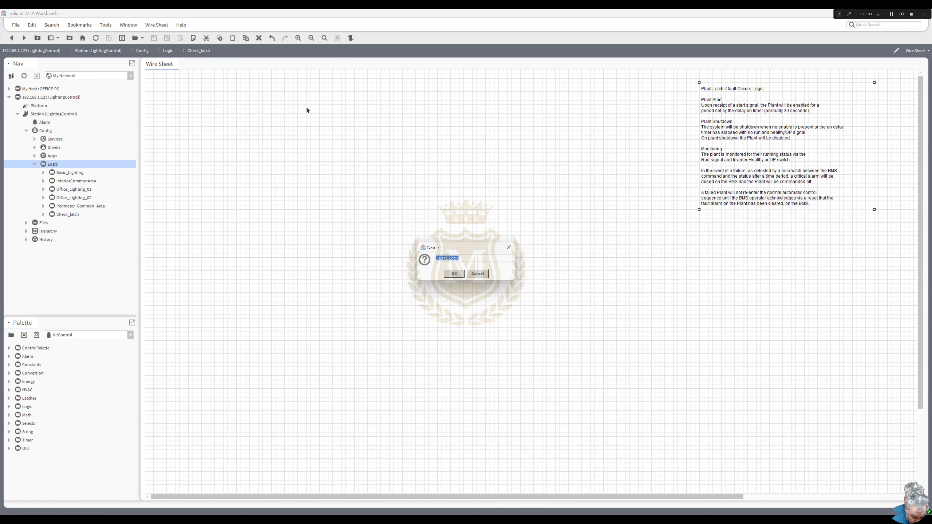
type("Reader")
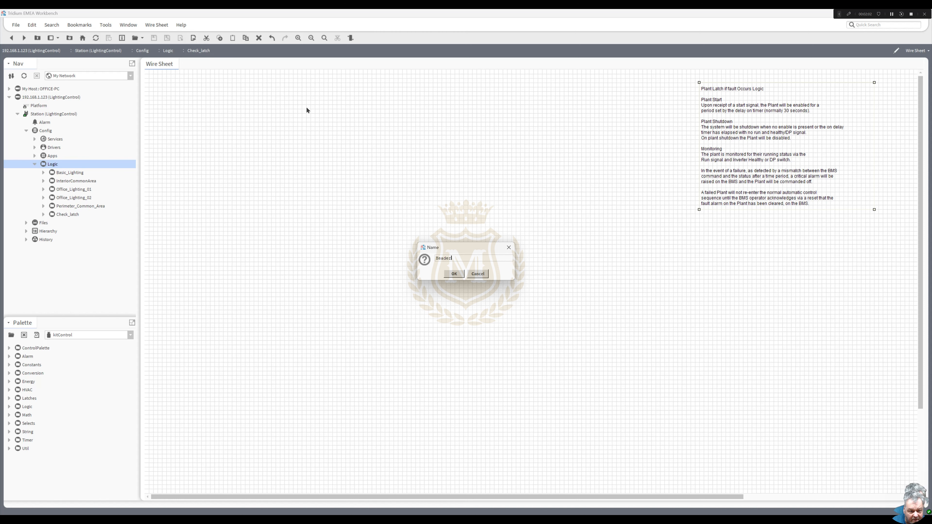
left_click(454, 273)
Open the Header block's properties and enter "Plant Latch Logic" as its text.
left_click(256, 88)
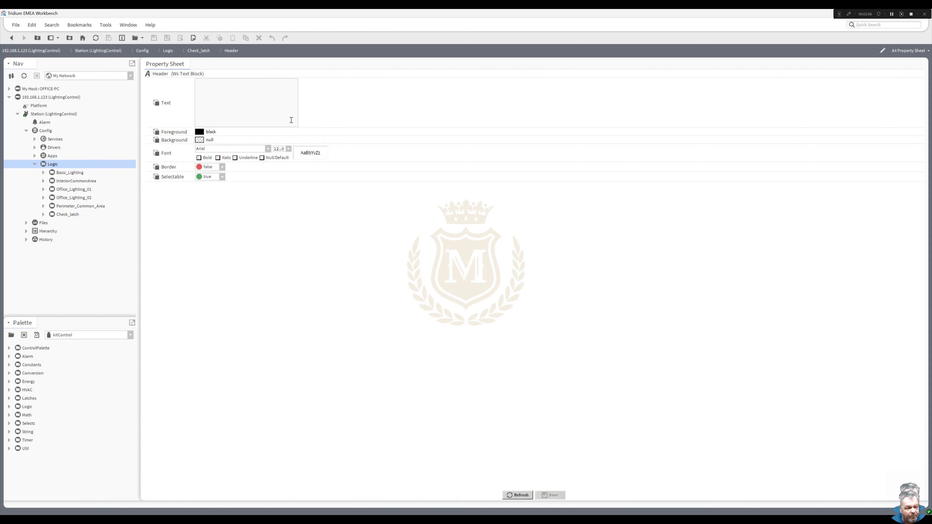
left_click(220, 95)
type("P1")
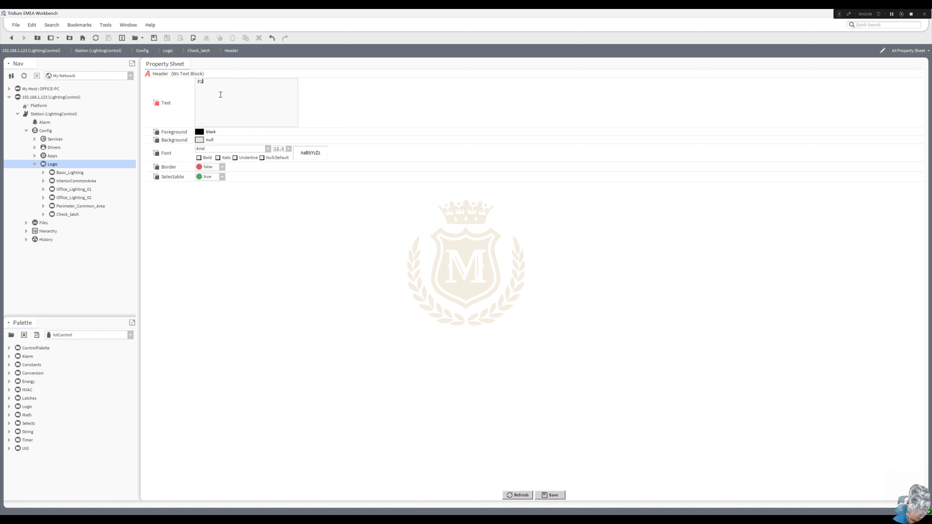
type("ant Latc")
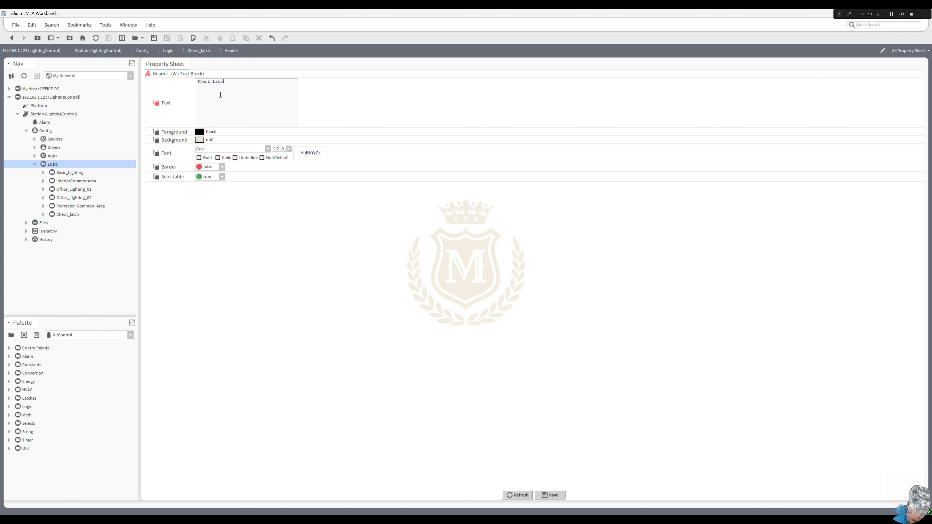
type("h Logic")
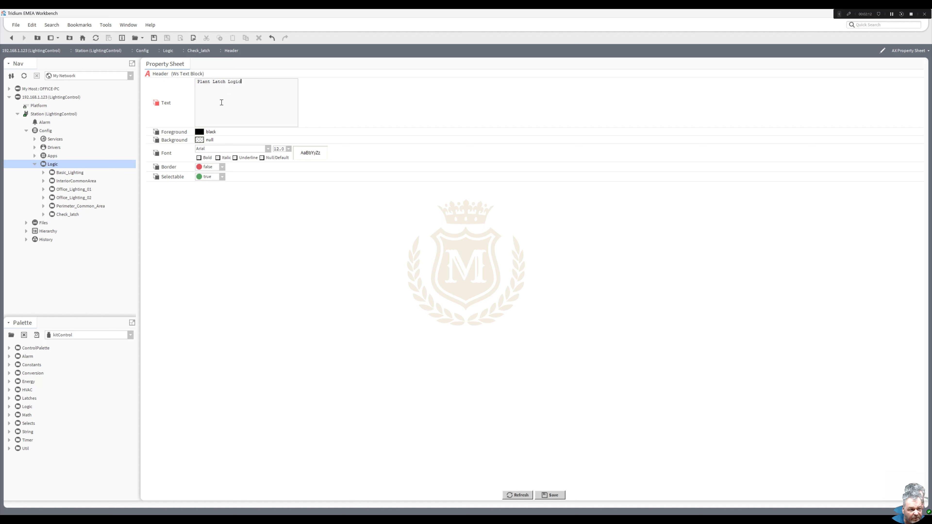
Give the Header block a pale yellow #ffffc0 background, set Border to true, and save the properties.
left_click(204, 138)
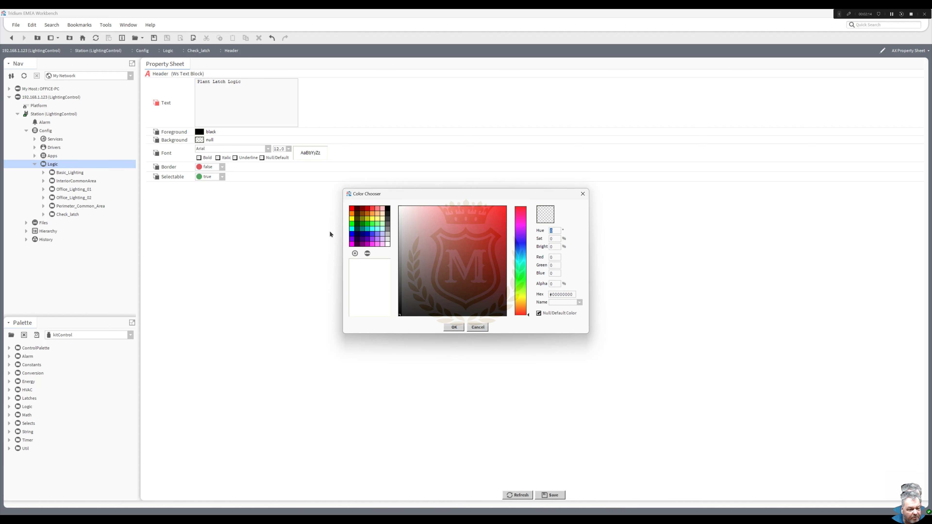
left_click(382, 220)
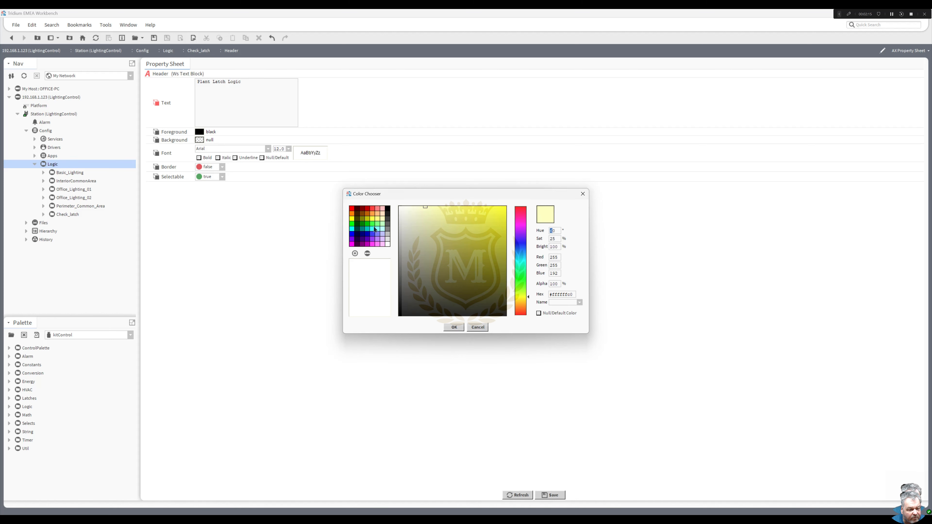
left_click(455, 327)
left_click(222, 167)
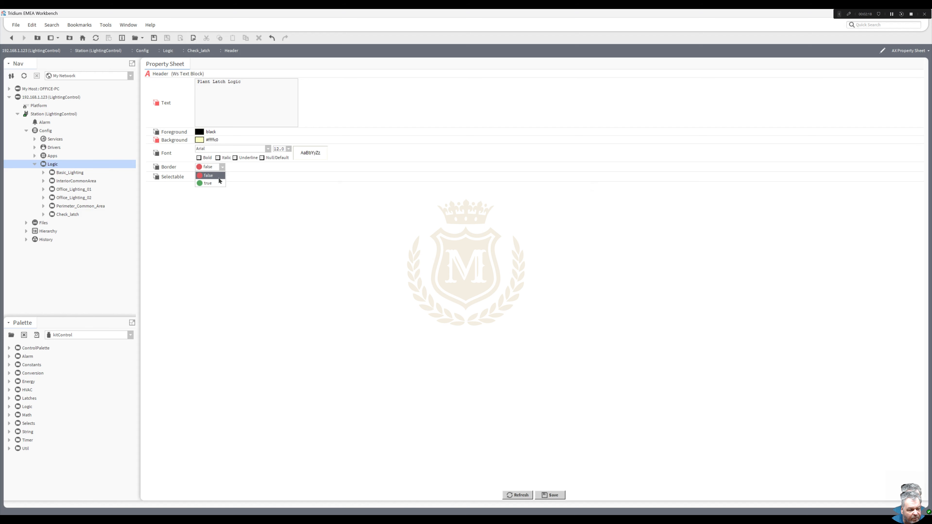
left_click(207, 183)
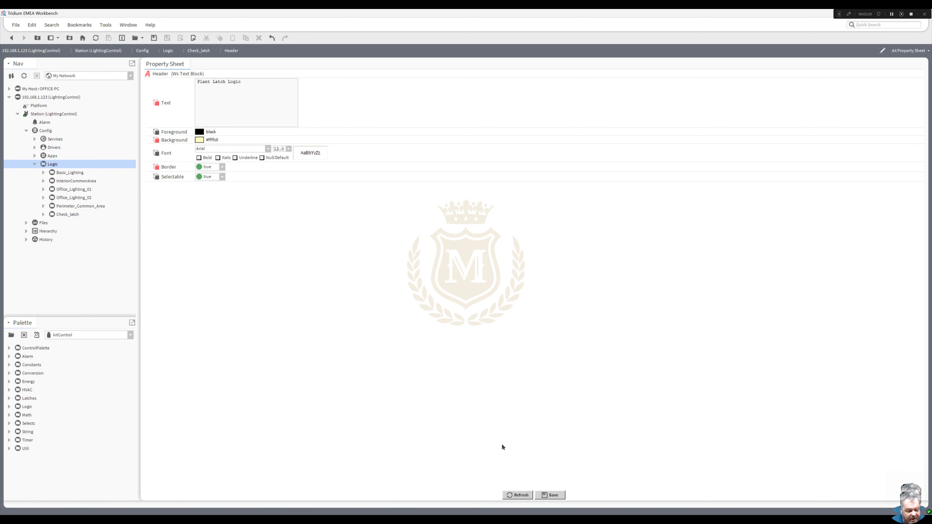
left_click(551, 495)
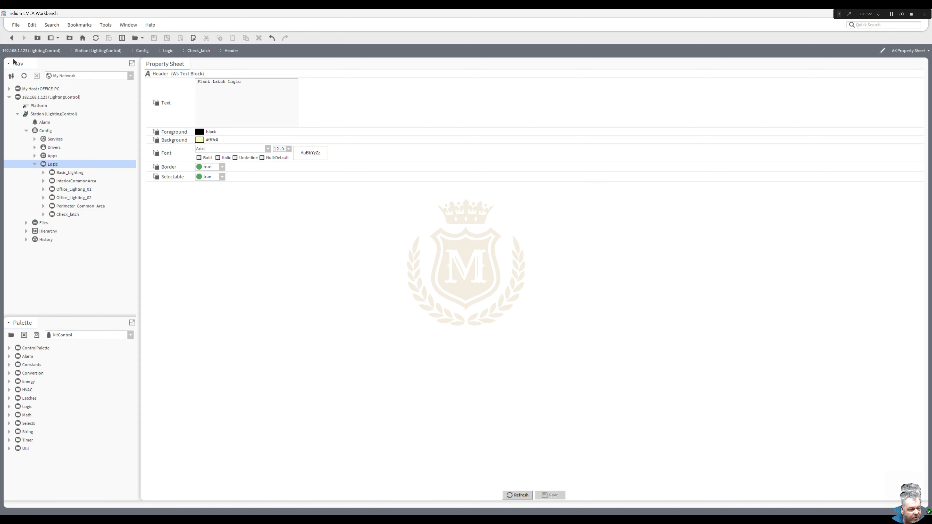
Return to the wire sheet, move the Header block to the upper-left corner, and widen it to reach the Note block.
left_click(12, 38)
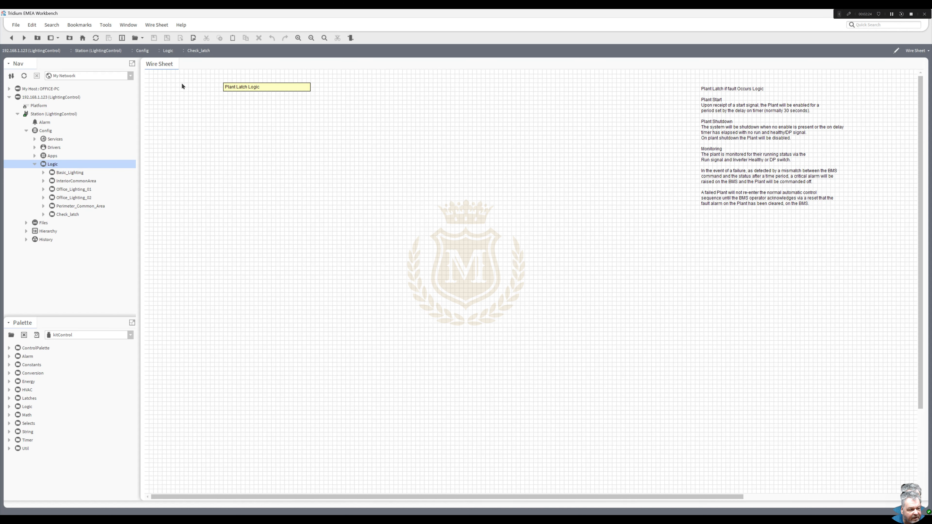
left_click_drag(293, 88, 219, 79)
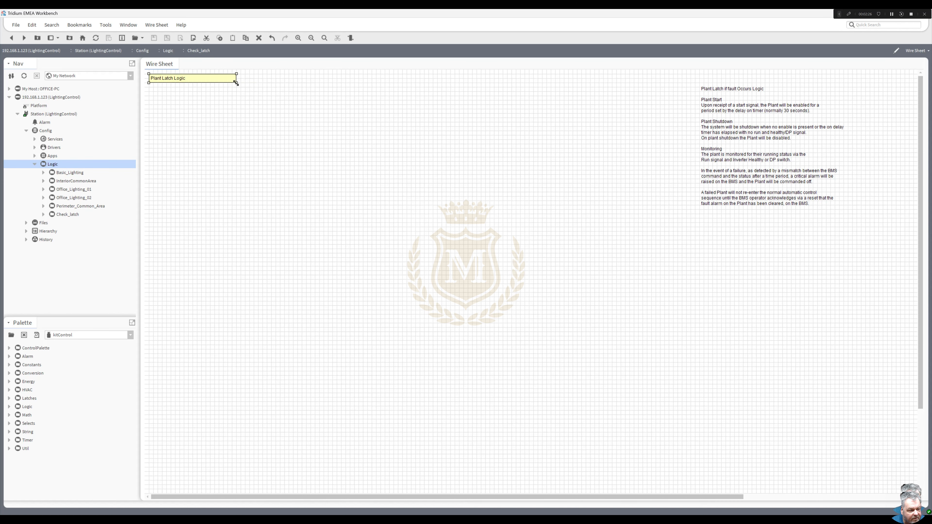
left_click_drag(297, 83, 694, 78)
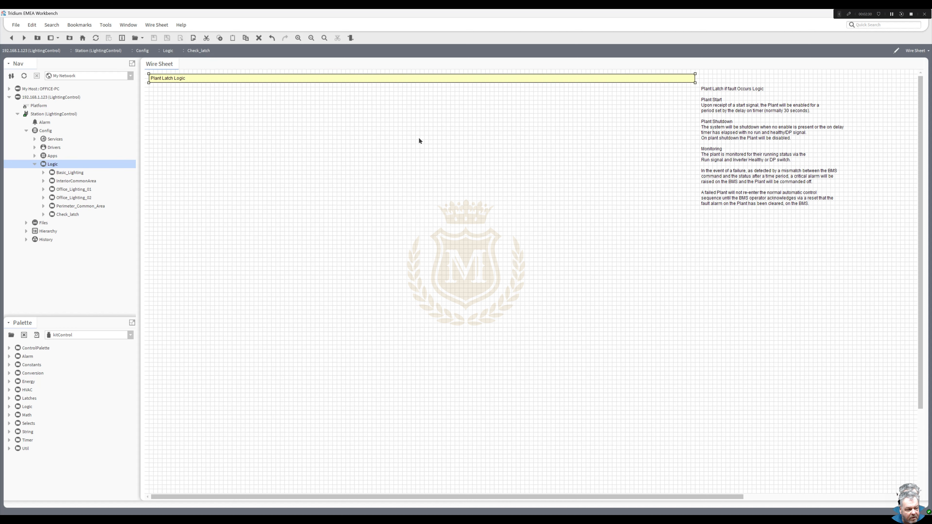
Set the Header block's Selectable property to false, save it, and return to the Check_latch wire sheet.
left_click(211, 79)
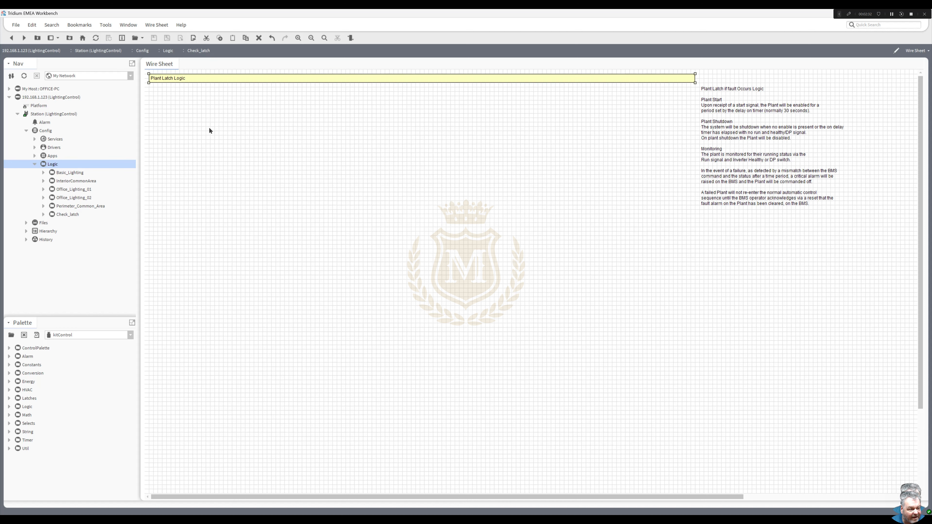
left_click(209, 126)
left_click(750, 146)
left_click(295, 100)
double_click(266, 78)
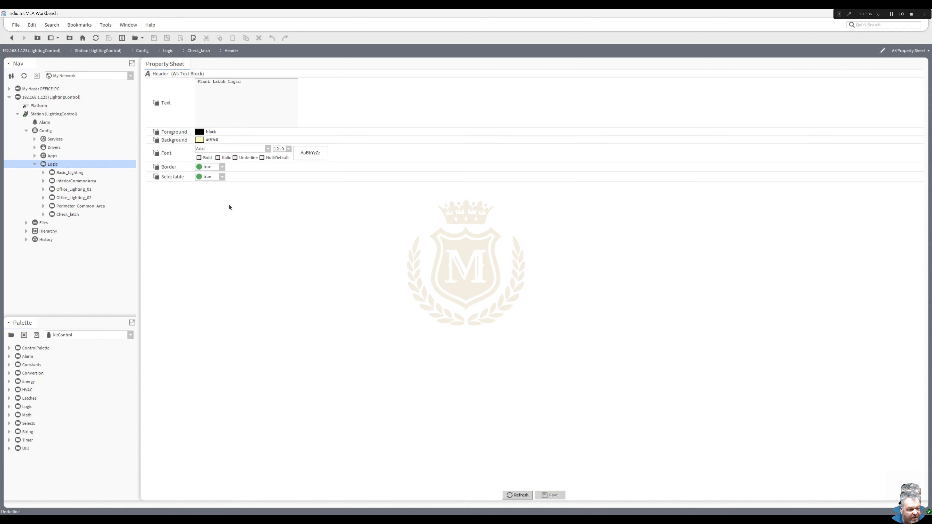
left_click(222, 177)
left_click(208, 190)
left_click(552, 495)
left_click(11, 38)
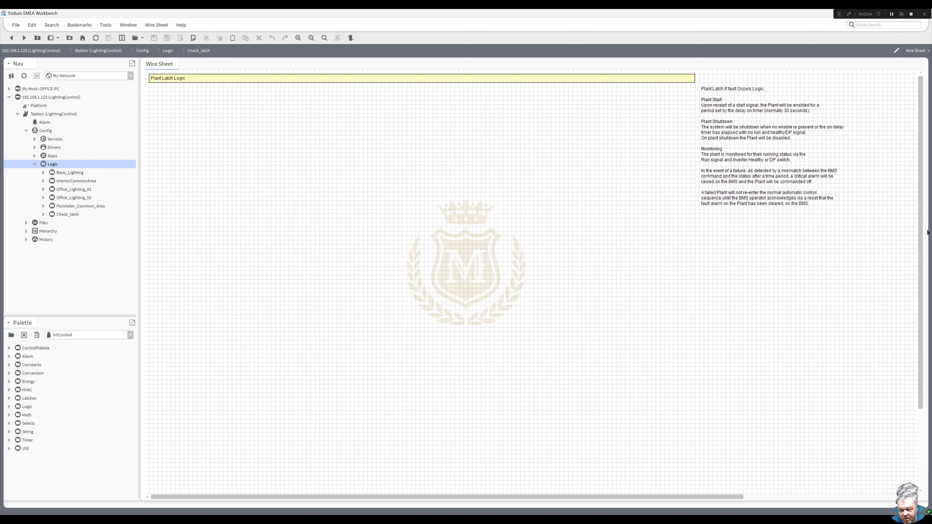
Test whether the Header block can still be selected or edited on the wire sheet.
right_click(408, 79)
left_click(405, 78)
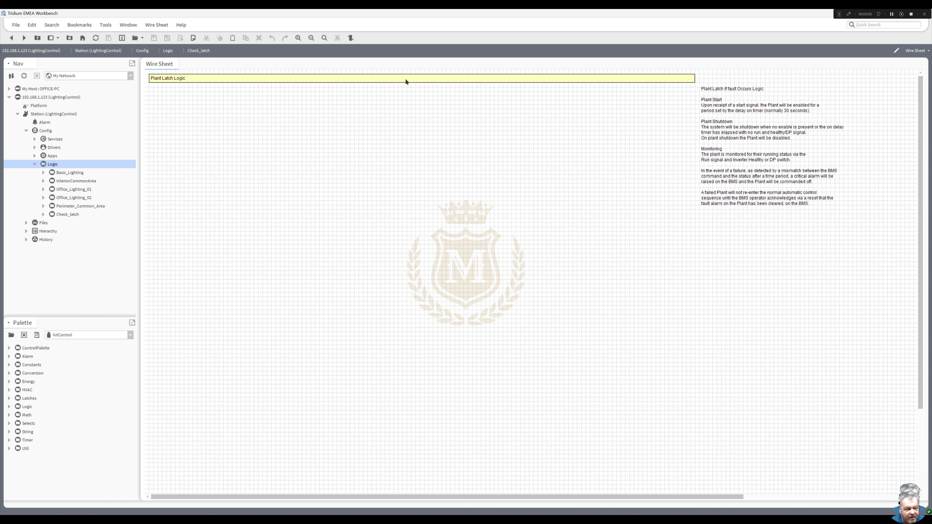
right_click(406, 82)
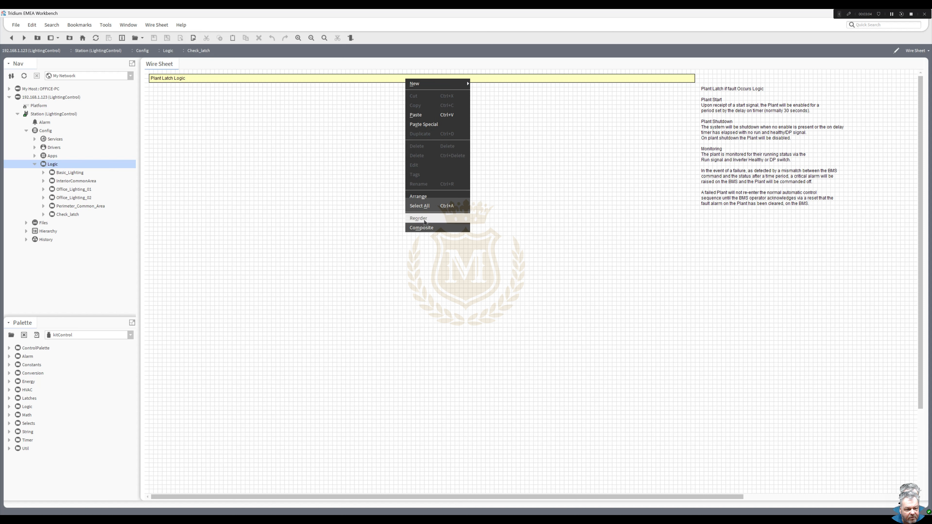
mouse_move(418, 83)
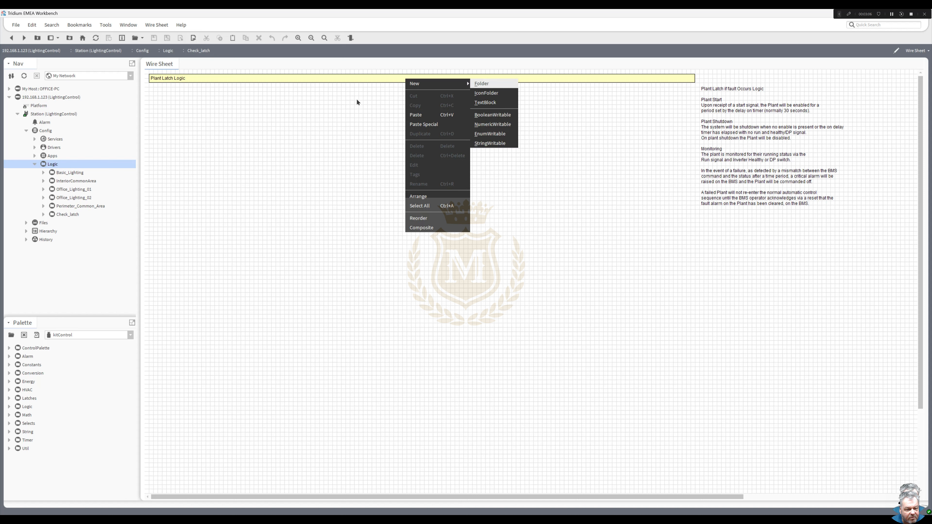
key("Escape")
key("Escape")
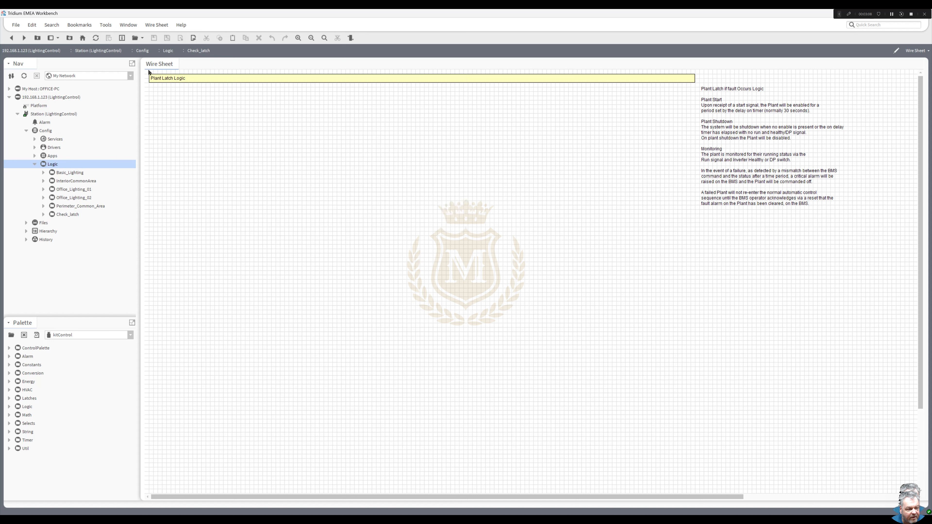
left_click_drag(697, 85, 156, 85)
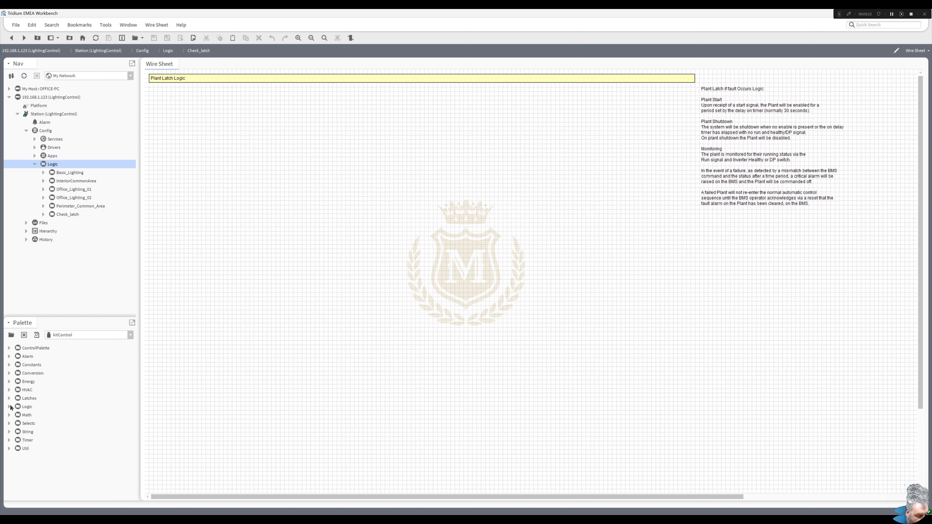
Add a OneShot timer from the kitControl palette below the header and name it PlantReset.
left_click(10, 440)
left_click_drag(41, 471, 190, 119)
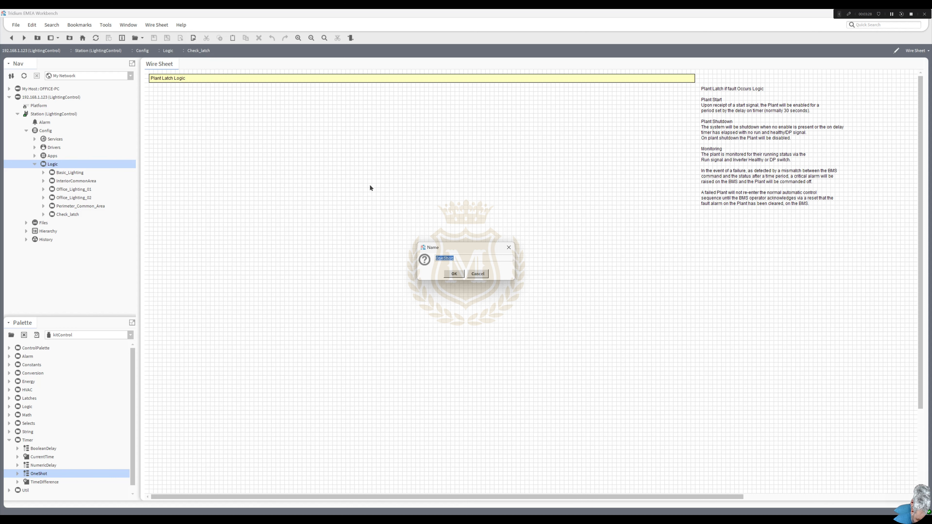
type("P")
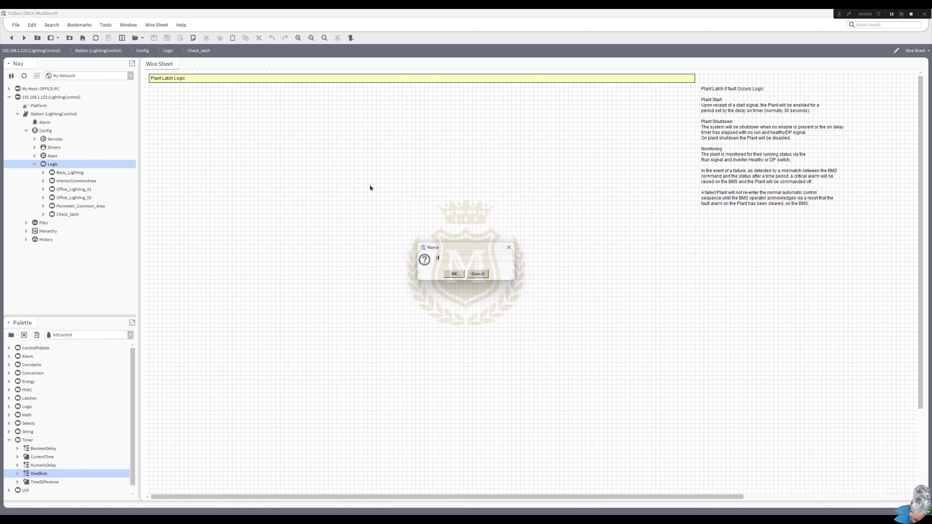
type("lantReset")
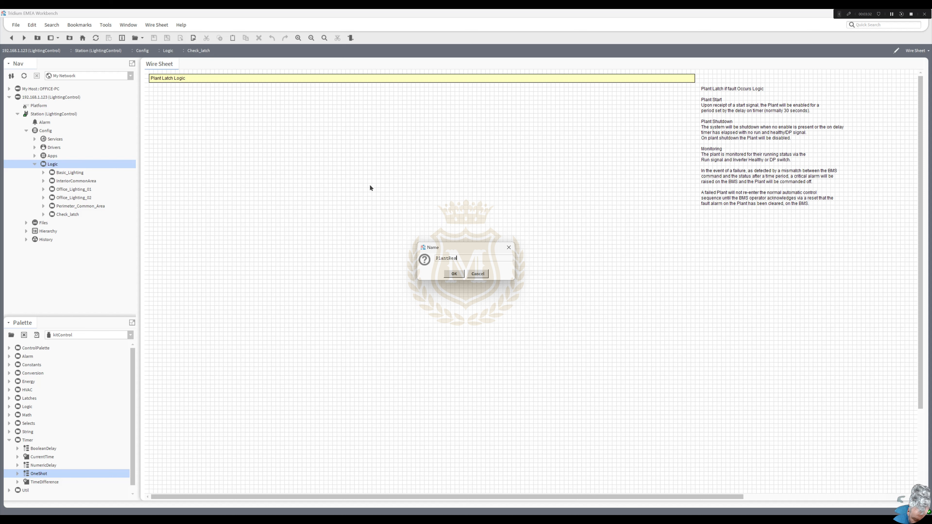
left_click(453, 273)
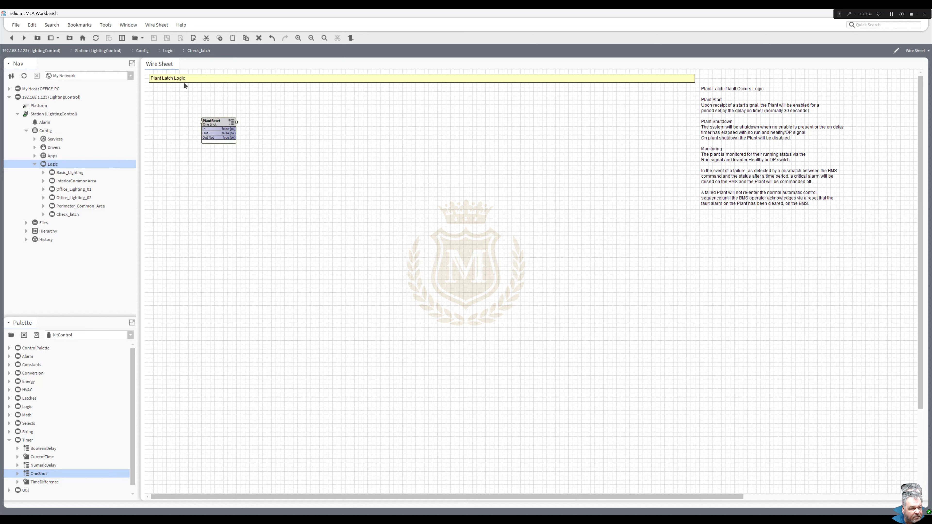
Pin PlantReset's Fire slot in place of Out Not, and place the block, widened, just beneath the left end of the header.
right_click(218, 121)
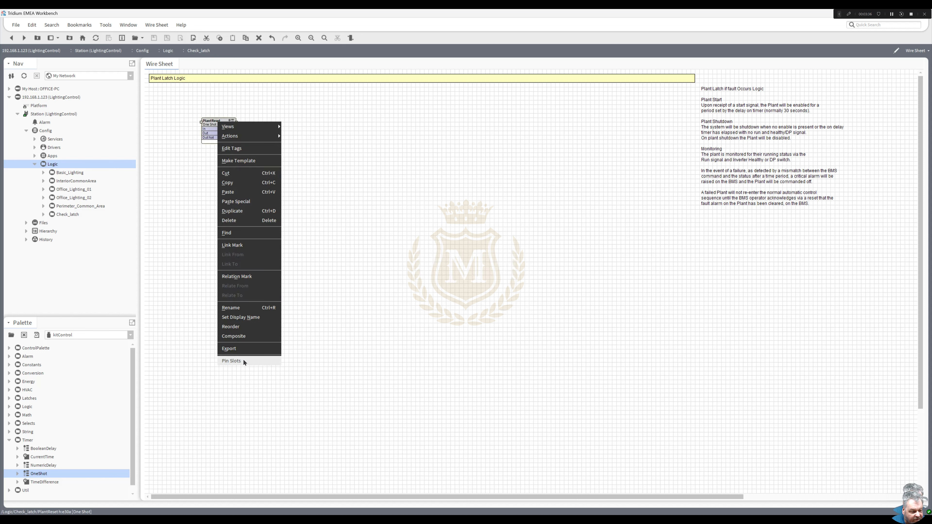
left_click(243, 359)
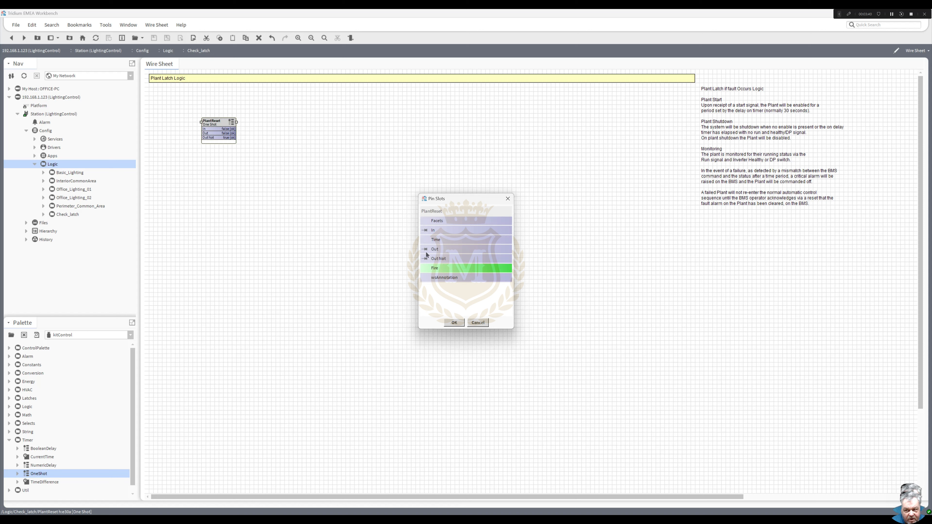
left_click(425, 268)
left_click(454, 322)
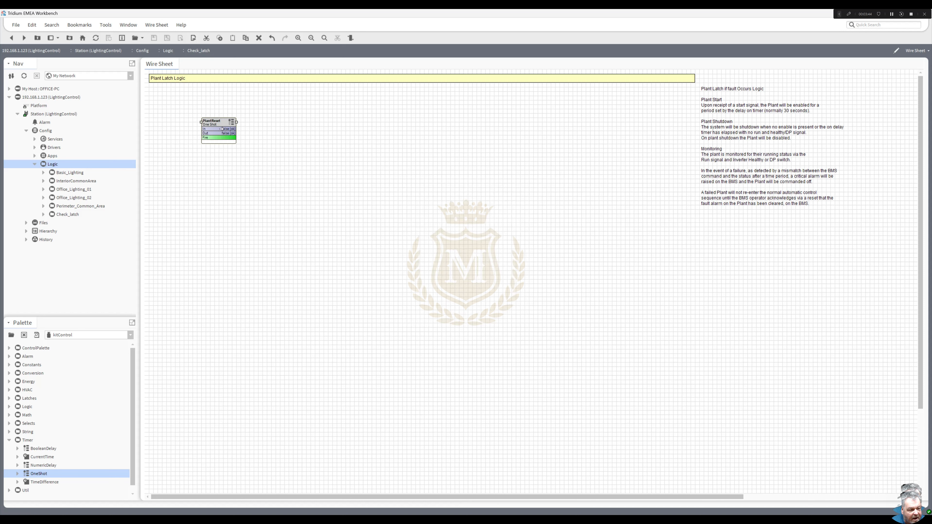
left_click_drag(221, 129, 178, 103)
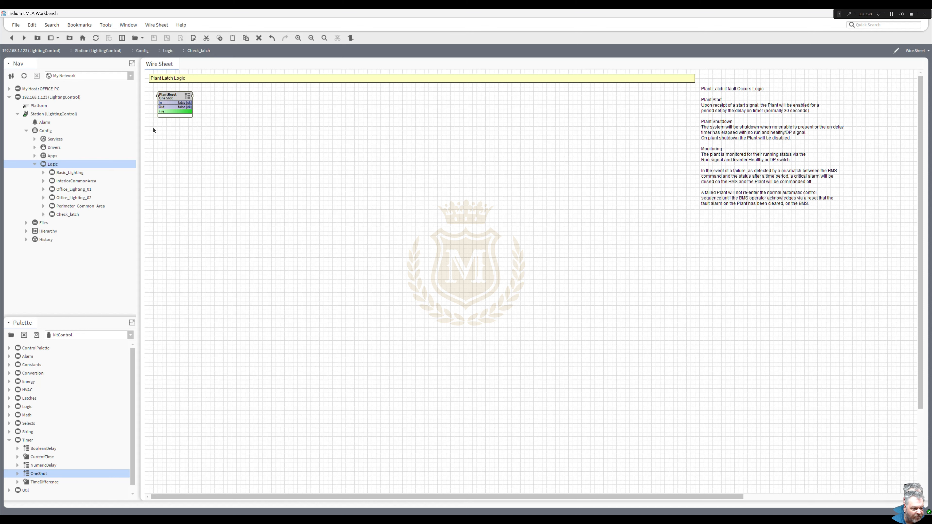
left_click_drag(192, 96, 209, 95)
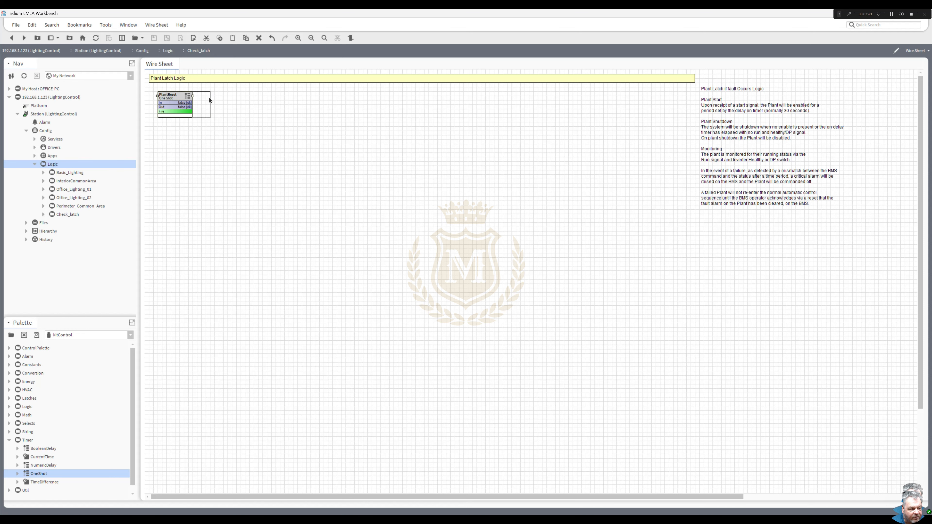
Set the seconds of PlantReset's Time property to 02, save it, and return to the wire sheet.
double_click(191, 97)
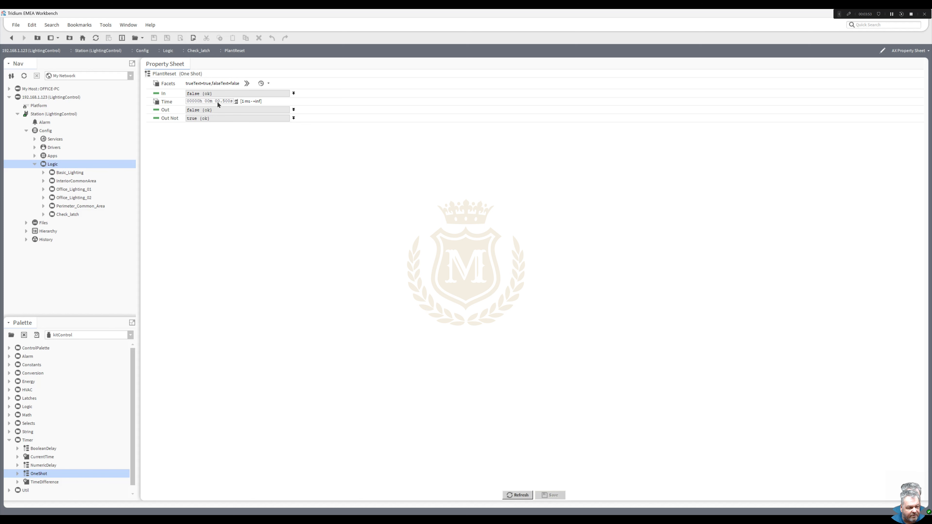
type("2.")
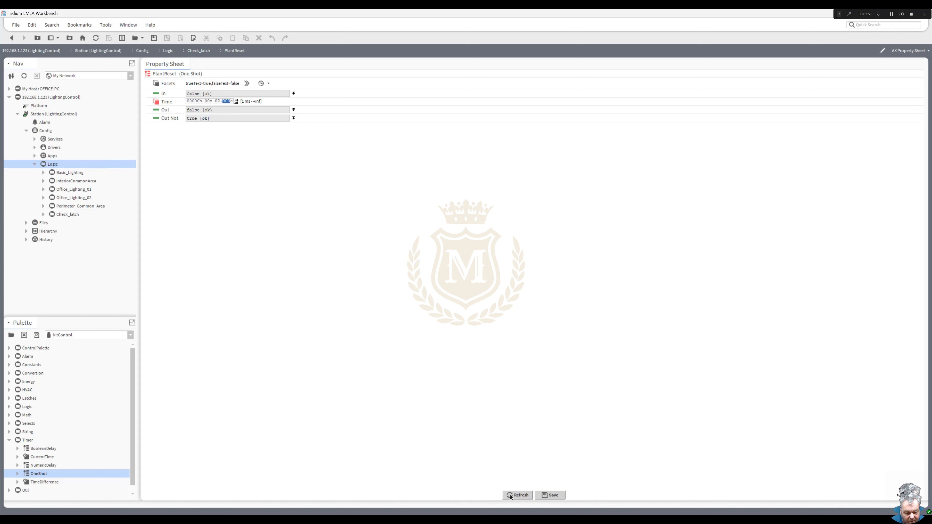
left_click(549, 495)
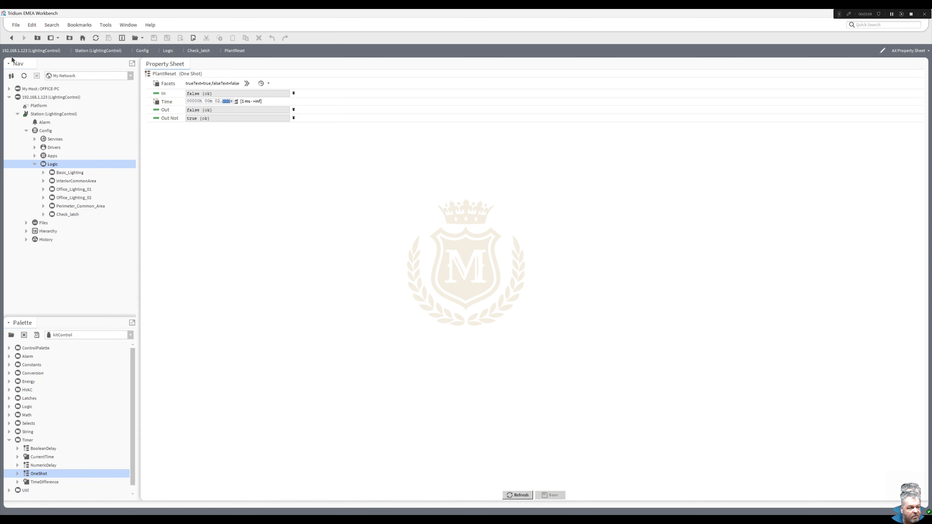
left_click(11, 38)
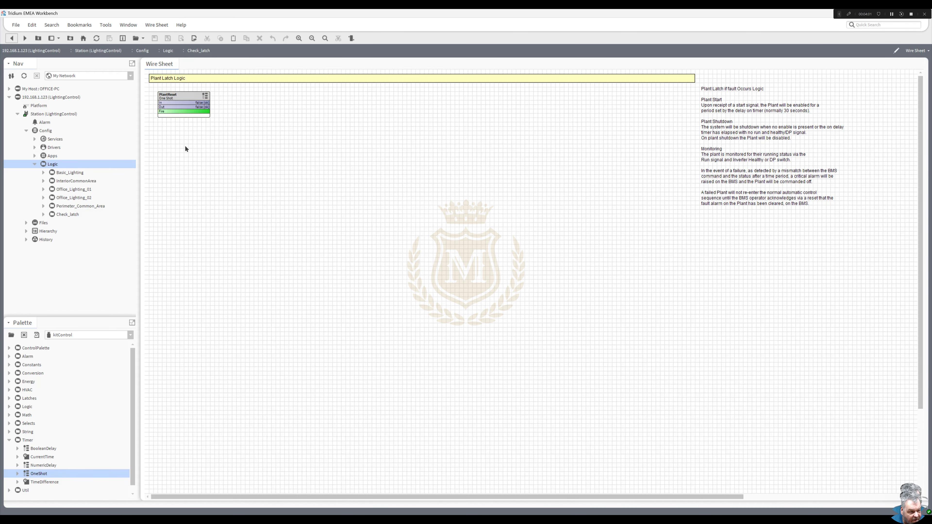
Add a NumericWritable named WaitFailTime directly below PlantReset and match its width to that block.
right_click(186, 133)
mouse_move(246, 142)
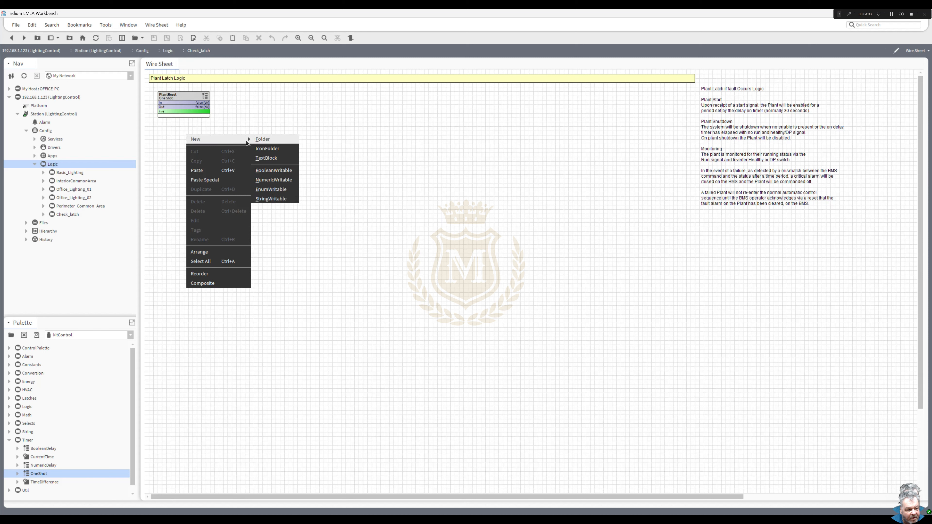
left_click(278, 180)
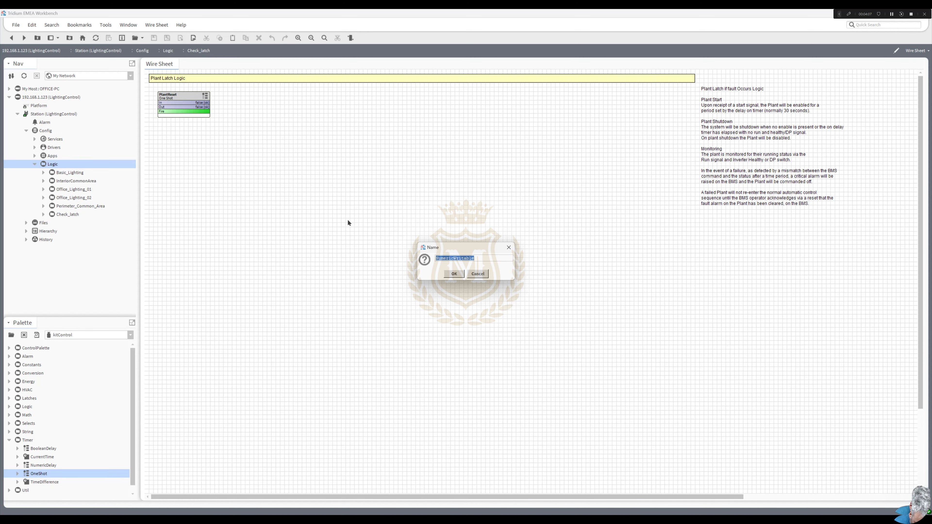
type("WaitFailTime")
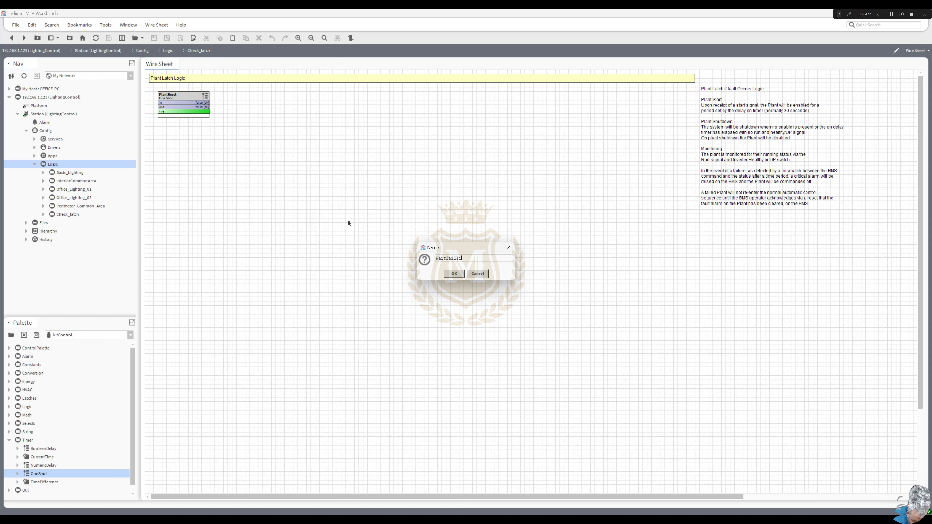
left_click(454, 275)
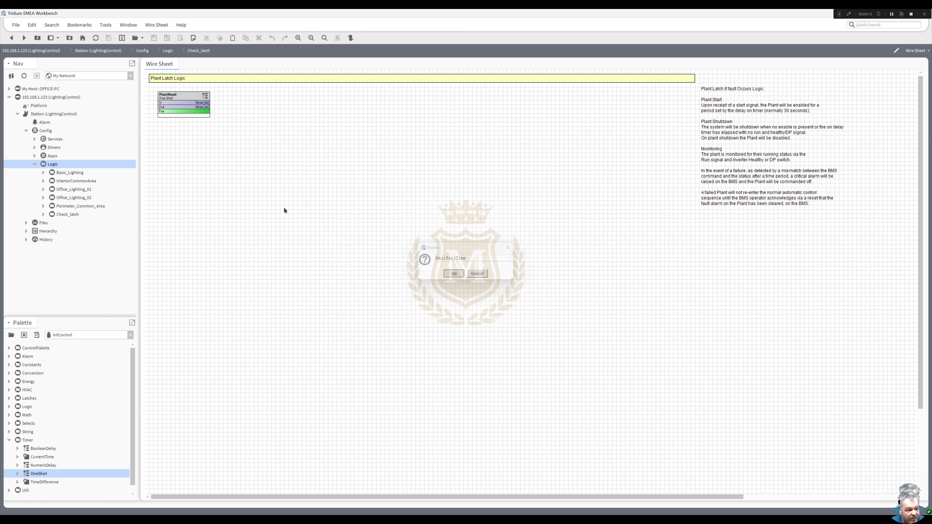
mouse_move(199, 132)
left_mouse_down()
mouse_move(171, 128)
mouse_move(208, 130)
left_mouse_up()
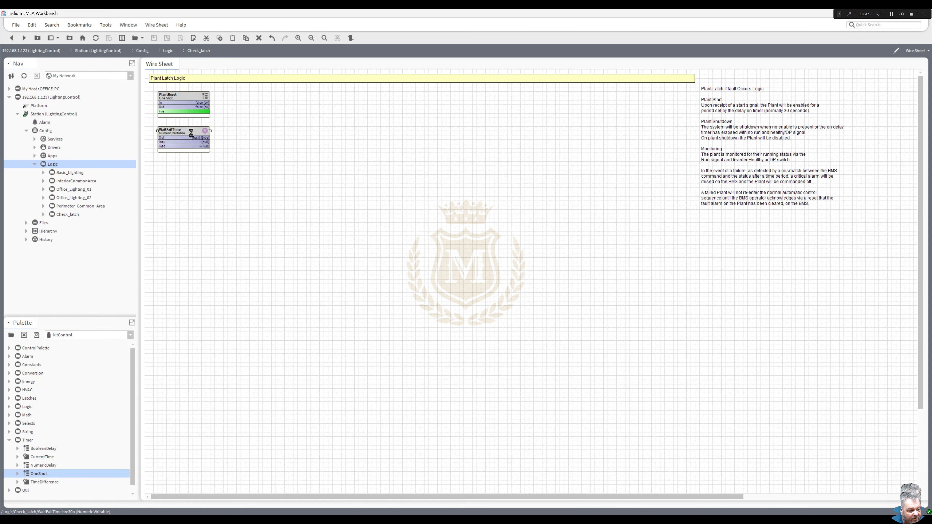
Open WaitFailTime's facets and set the units to second (s) from the time category.
double_click(192, 133)
left_click(295, 83)
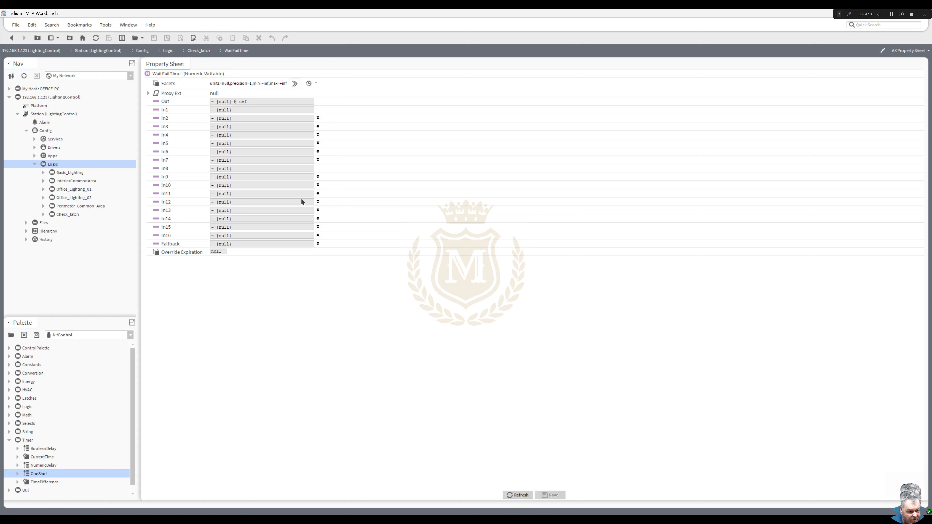
left_click(516, 243)
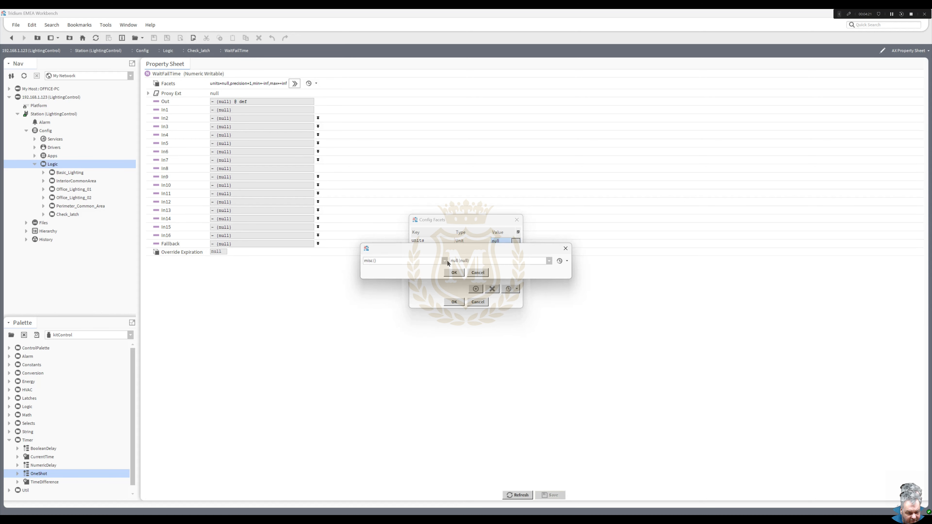
left_click(444, 261)
left_click_drag(445, 290, 445, 367)
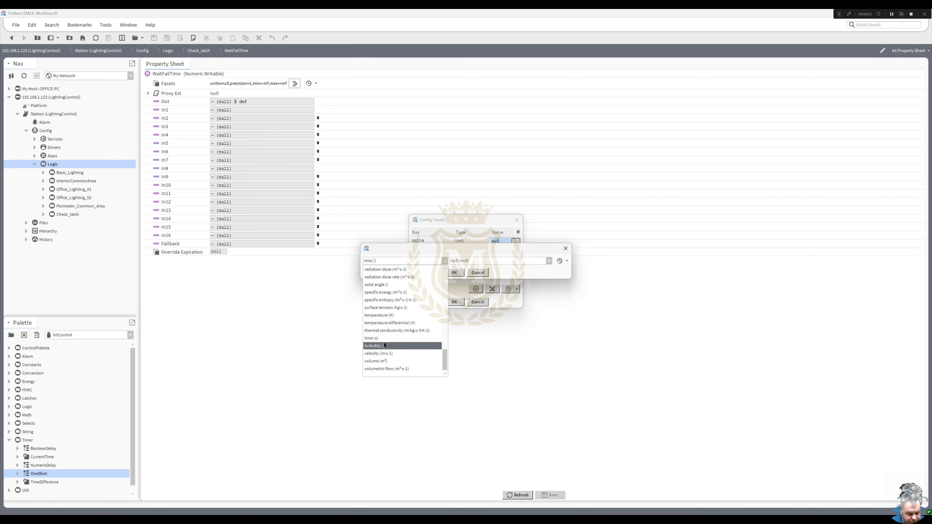
left_click(371, 338)
left_click(506, 261)
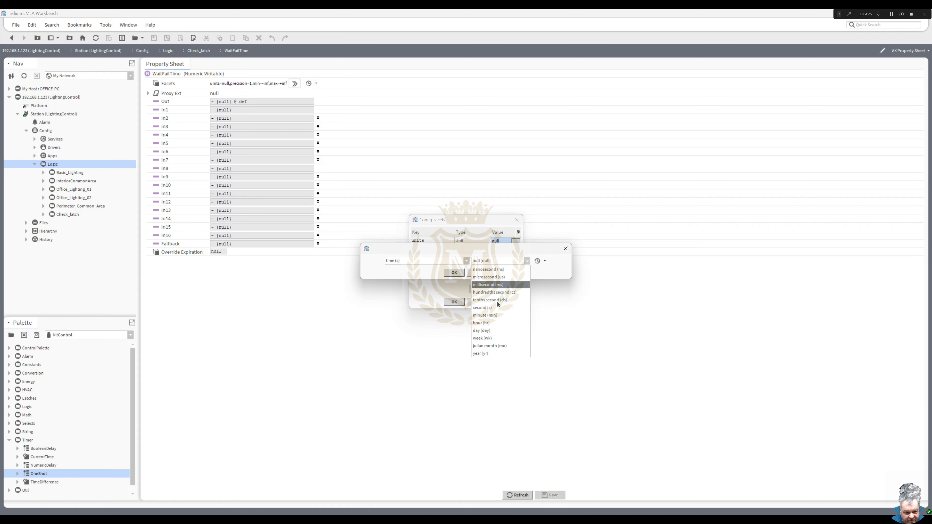
left_click(488, 307)
left_click(454, 272)
Set WaitFailTime's facets to precision 0, min 0 and max 120, accept them, and go back to the wire sheet.
left_click(493, 252)
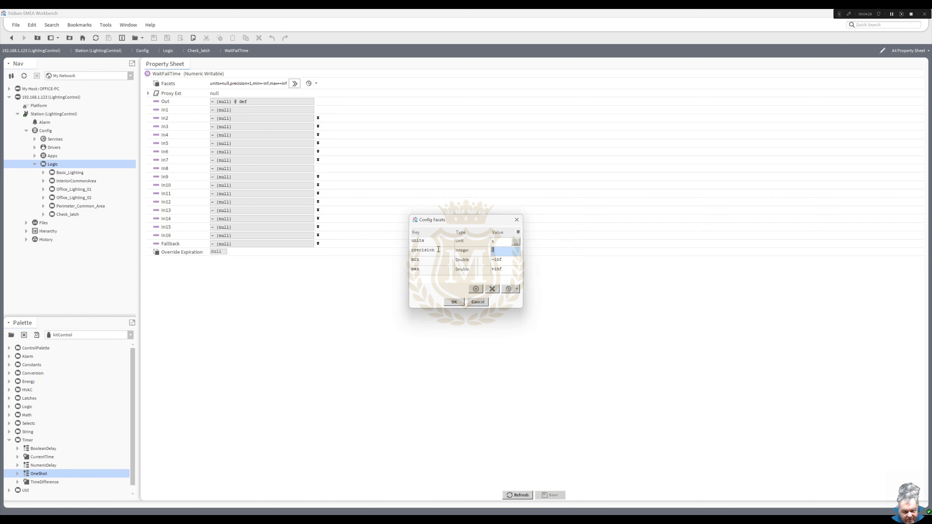
left_click(505, 260)
type("0")
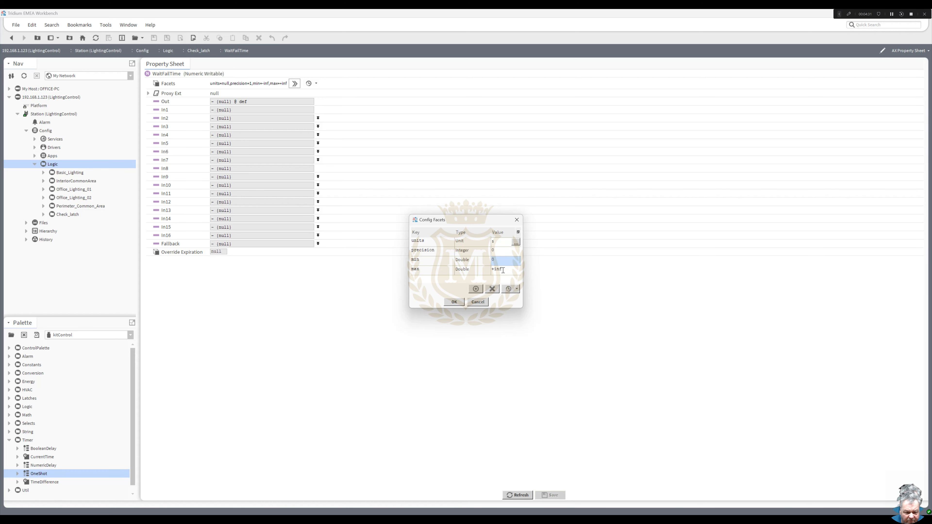
left_click(502, 271)
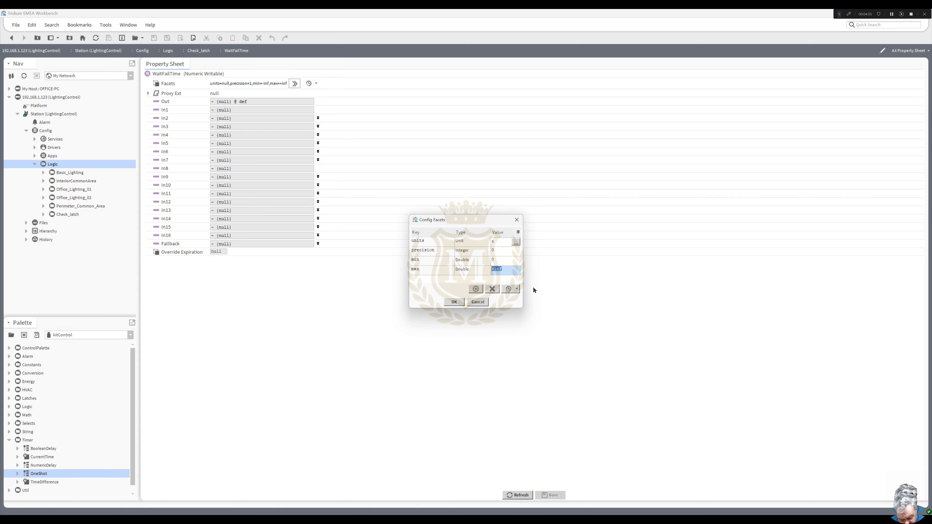
type("120")
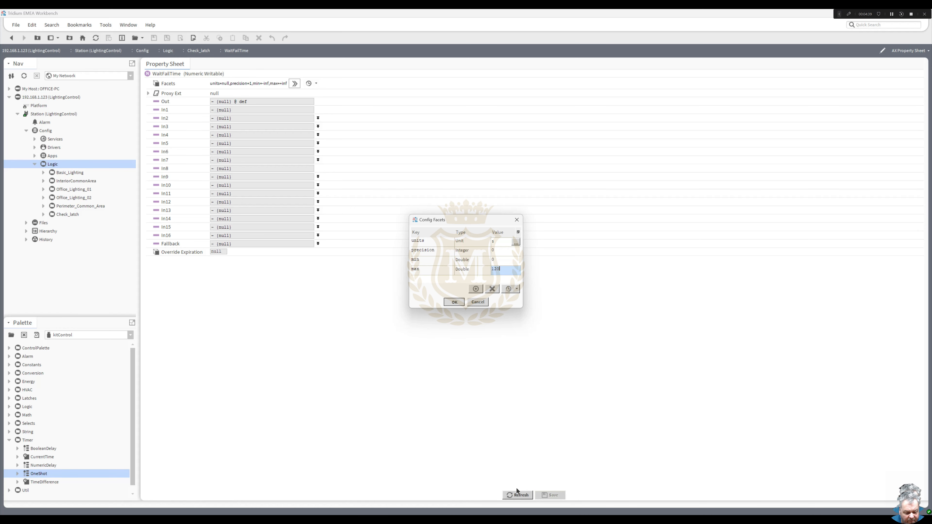
left_click(455, 302)
left_click(11, 37)
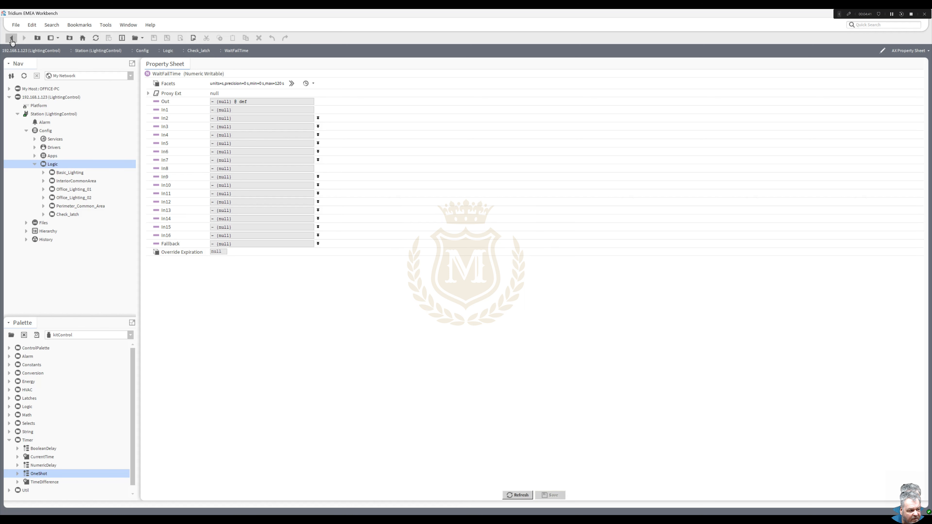
right_click(184, 137)
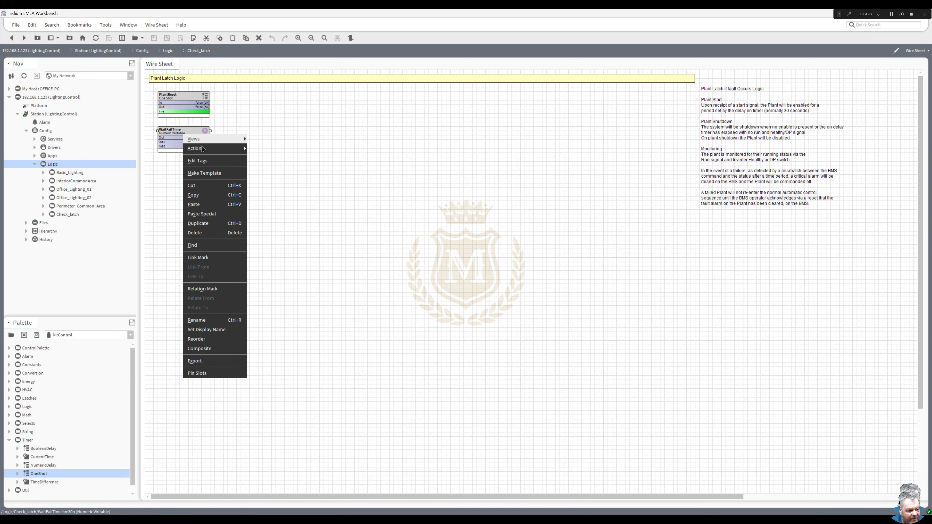
mouse_move(204, 148)
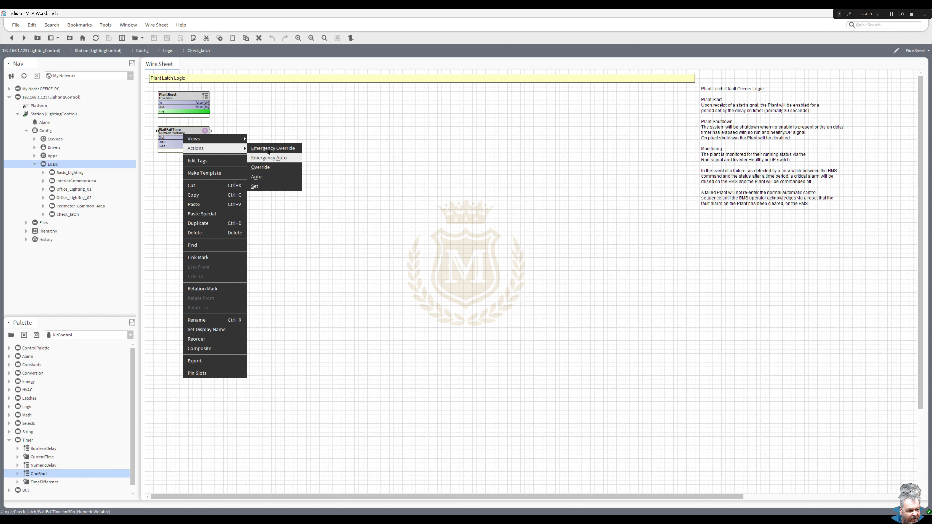
left_click(156, 201)
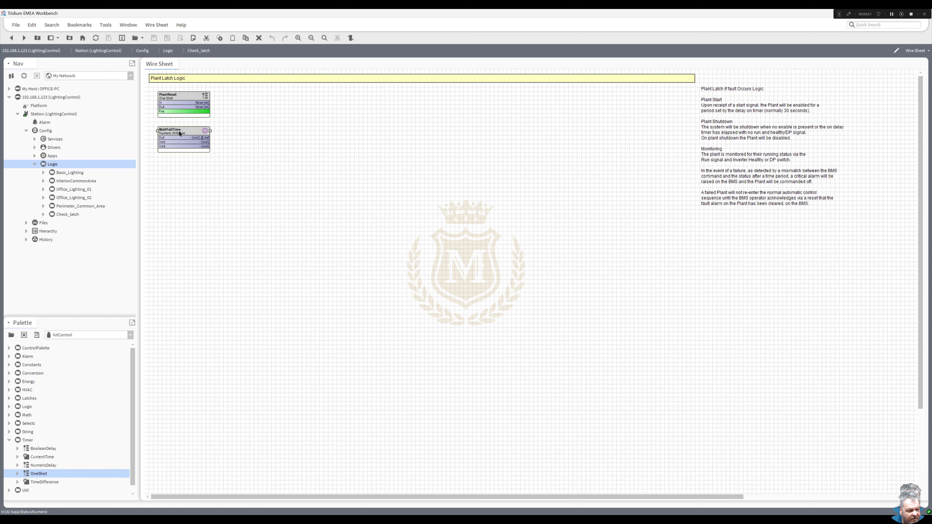
Hide WaitFailTime's emergencyOverride, emergencyAuto, override and auto actions through the slot sheet's config flags, and return to the wire sheet.
right_click(180, 129)
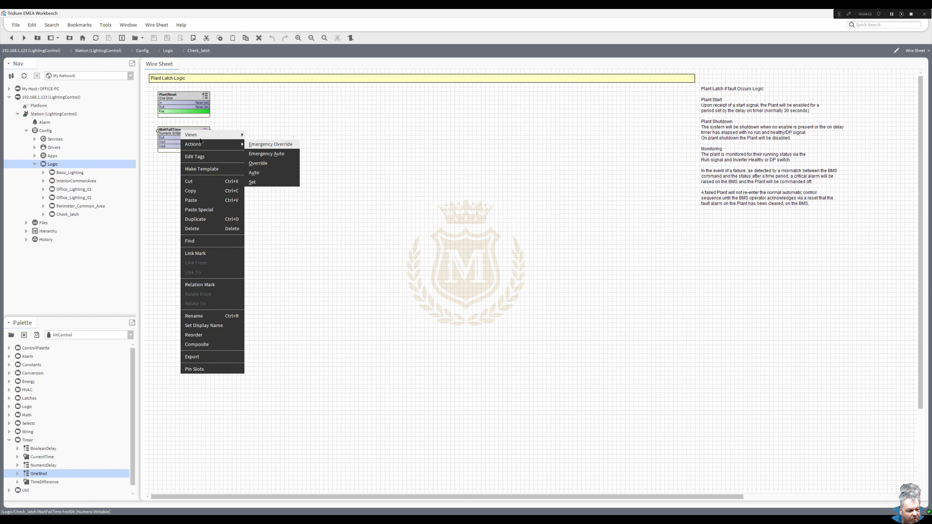
left_click(267, 171)
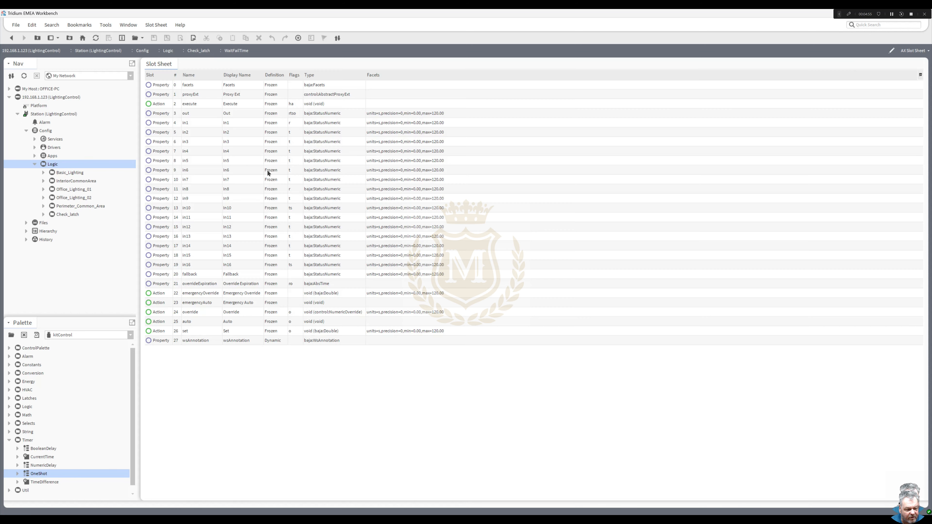
left_click(203, 293)
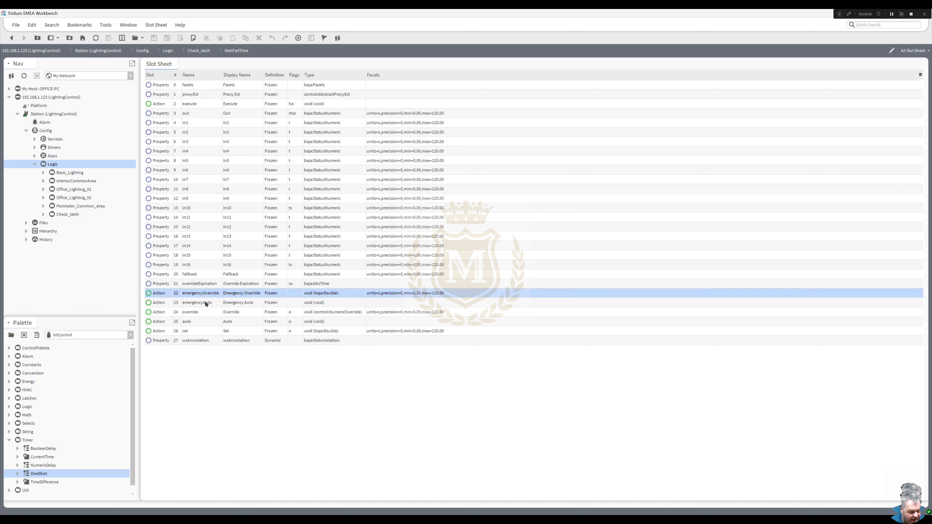
left_click(191, 322, "shift")
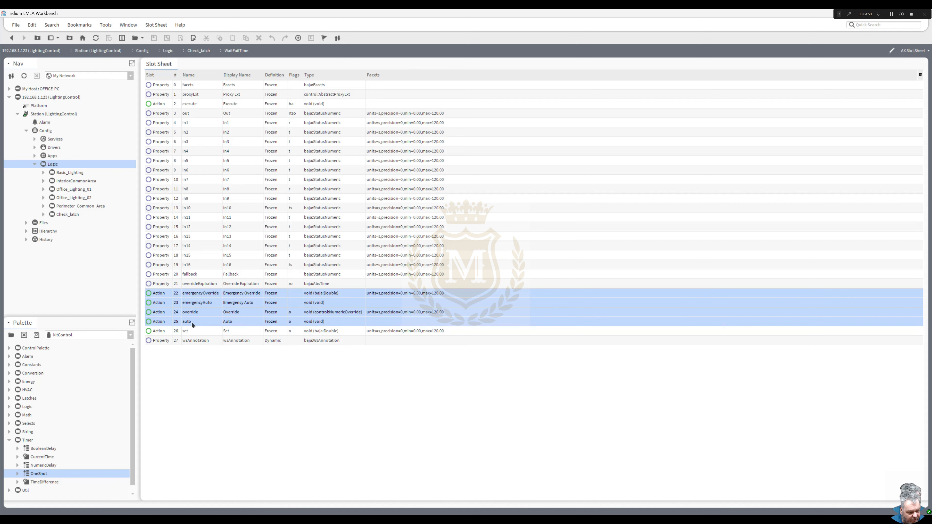
right_click(192, 322)
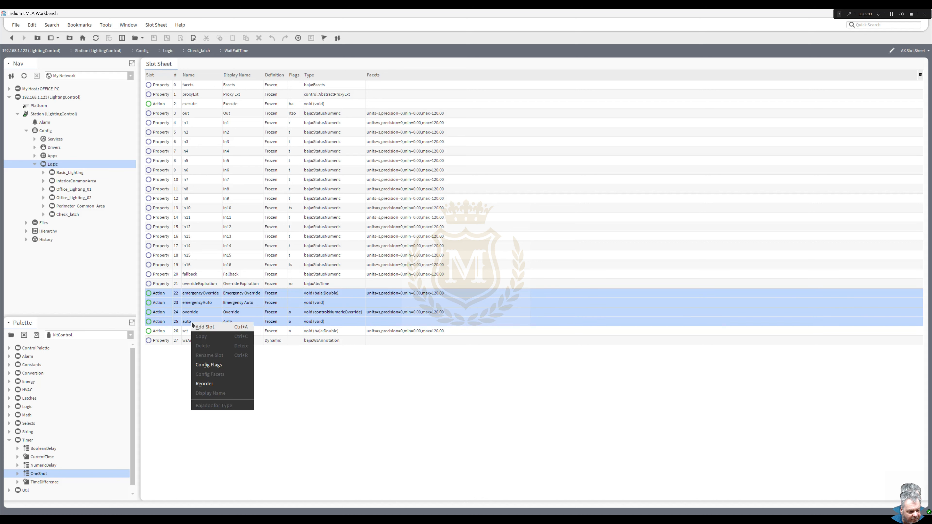
left_click(216, 365)
left_click(426, 286)
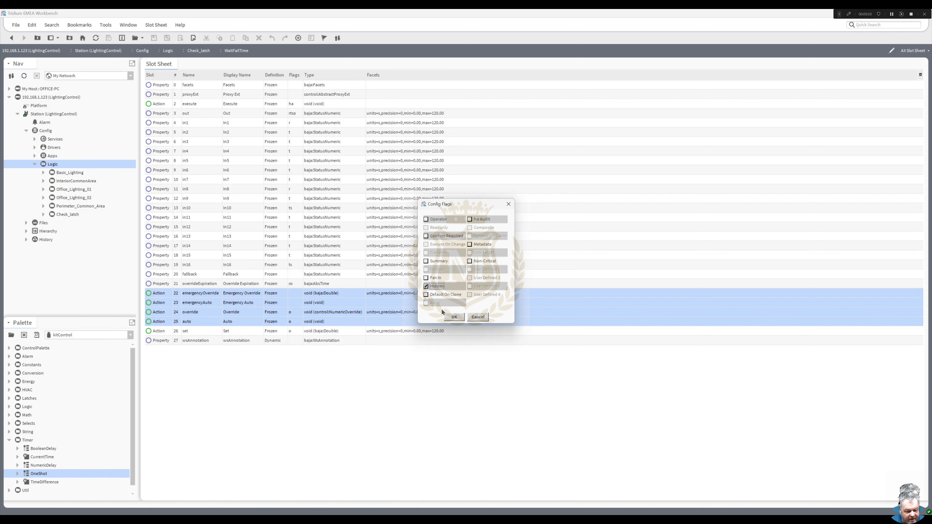
left_click(454, 317)
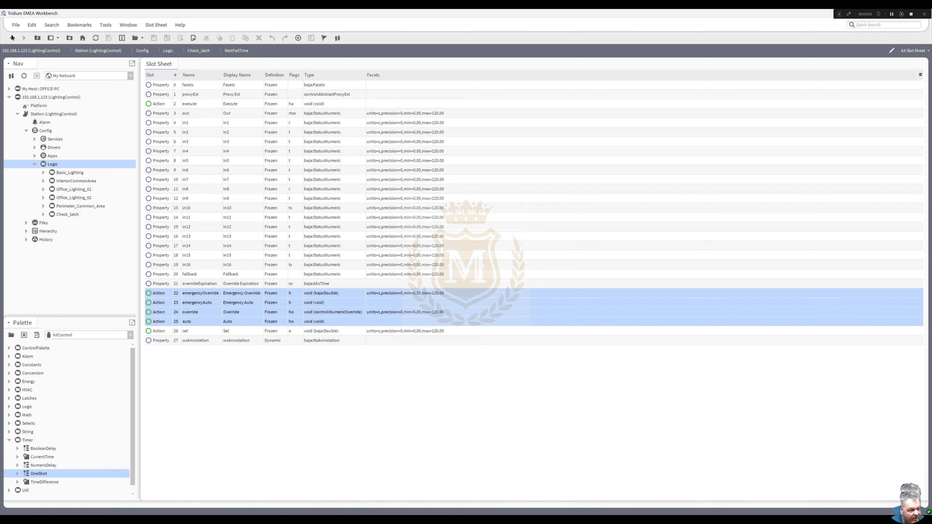
left_click(12, 37)
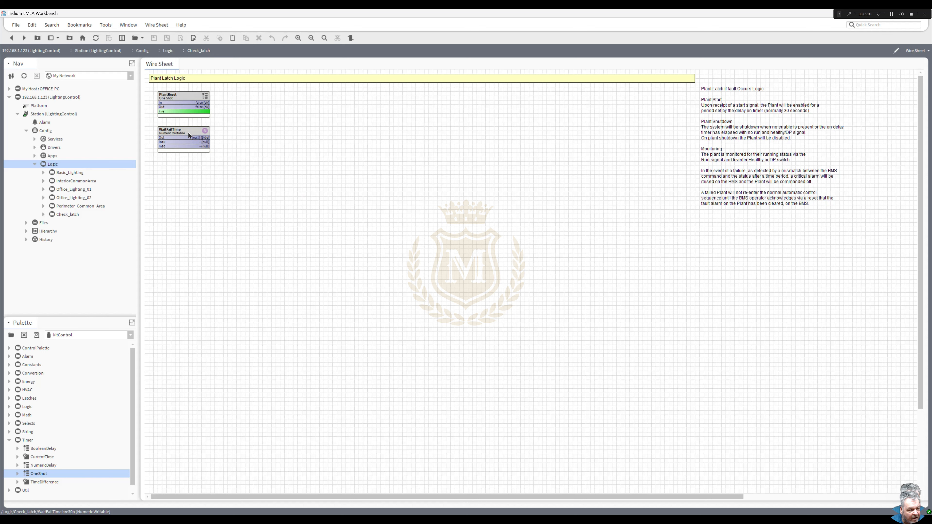
Run the Set action on WaitFailTime with a value of 30 seconds.
right_click(188, 132)
left_click(261, 144)
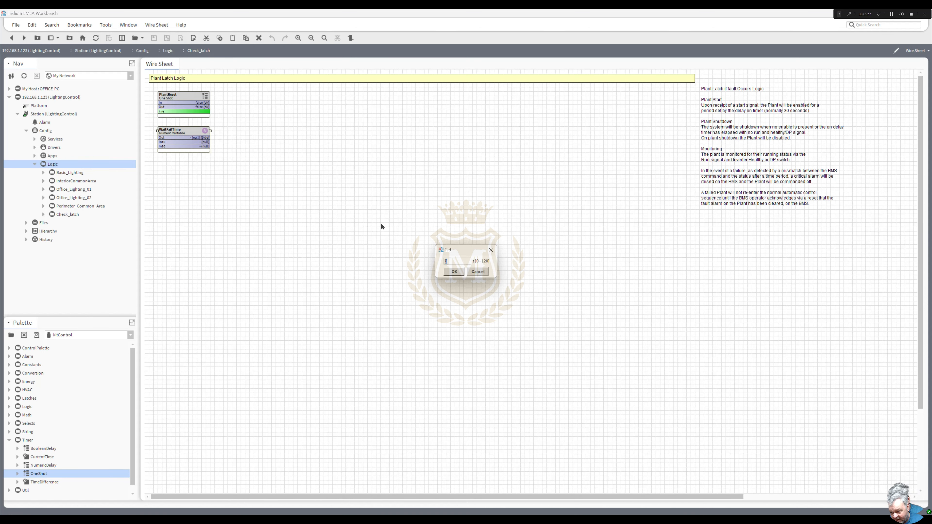
type("3")
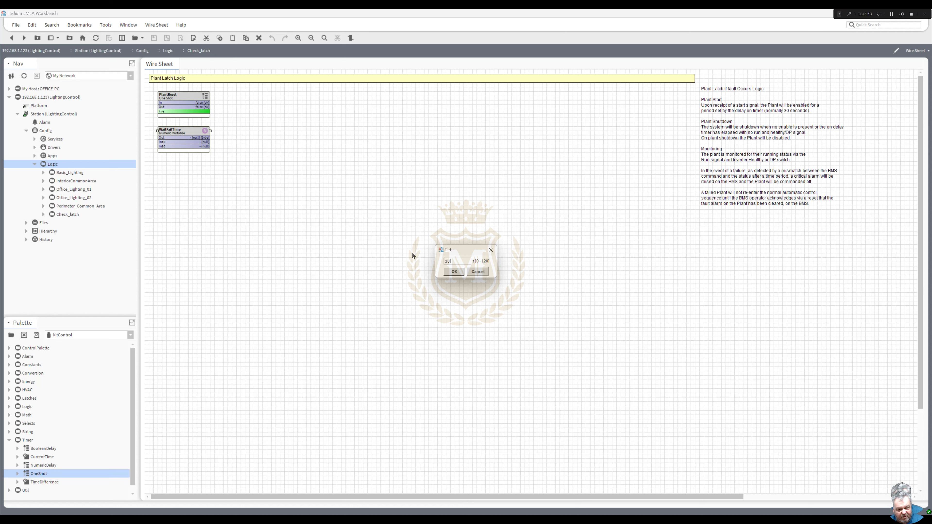
left_click(452, 270)
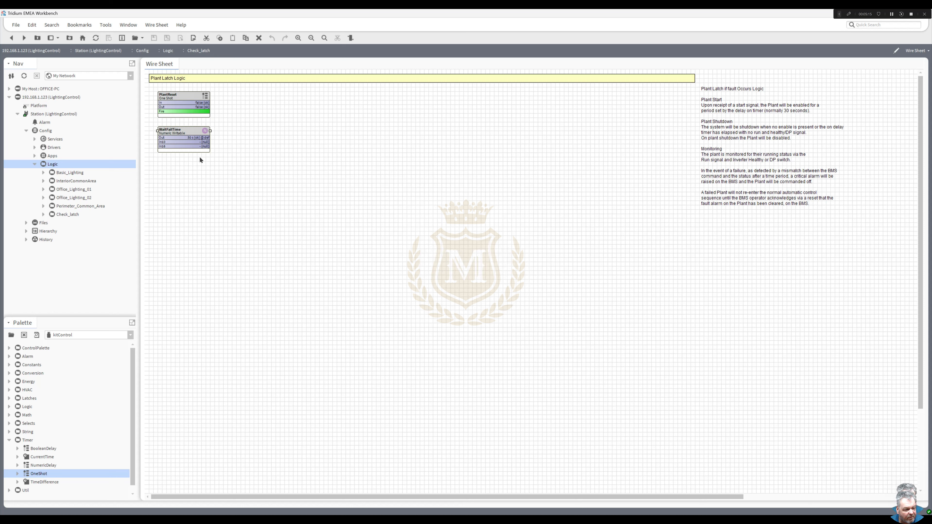
Unpin the In16 slot from the WaitFailTime block.
right_click(188, 134)
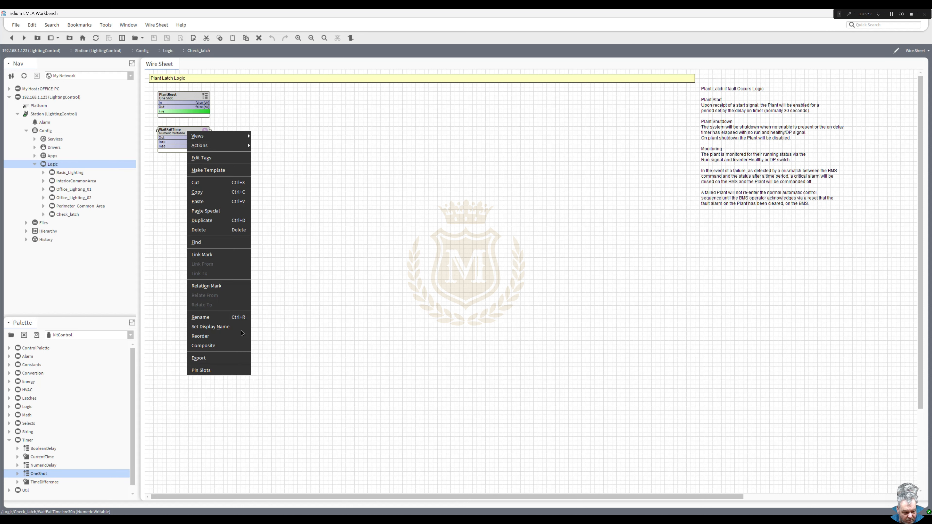
left_click(220, 370)
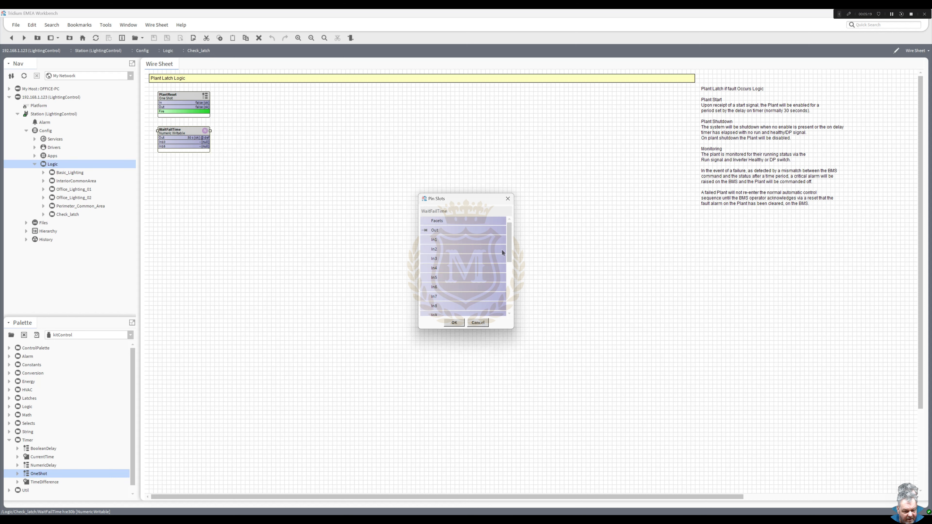
left_click_drag(510, 253, 509, 285)
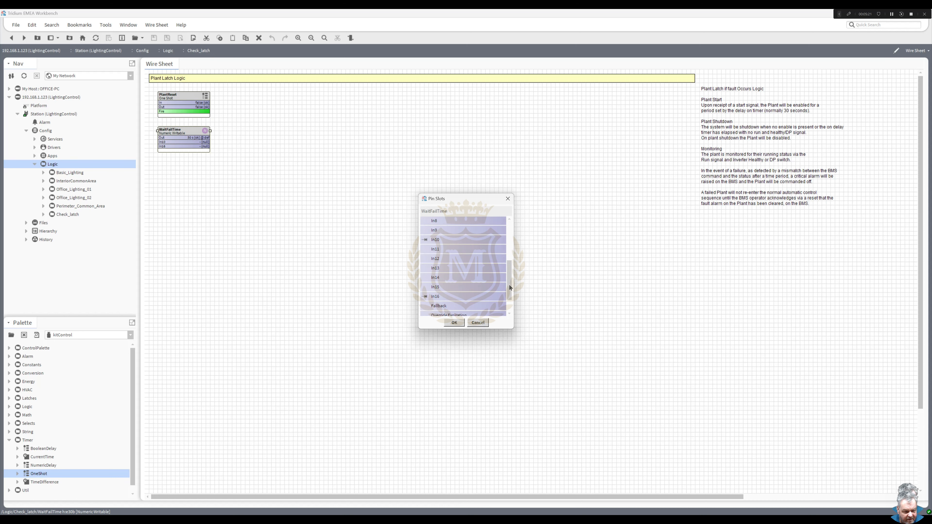
left_click(435, 297)
left_click(455, 322)
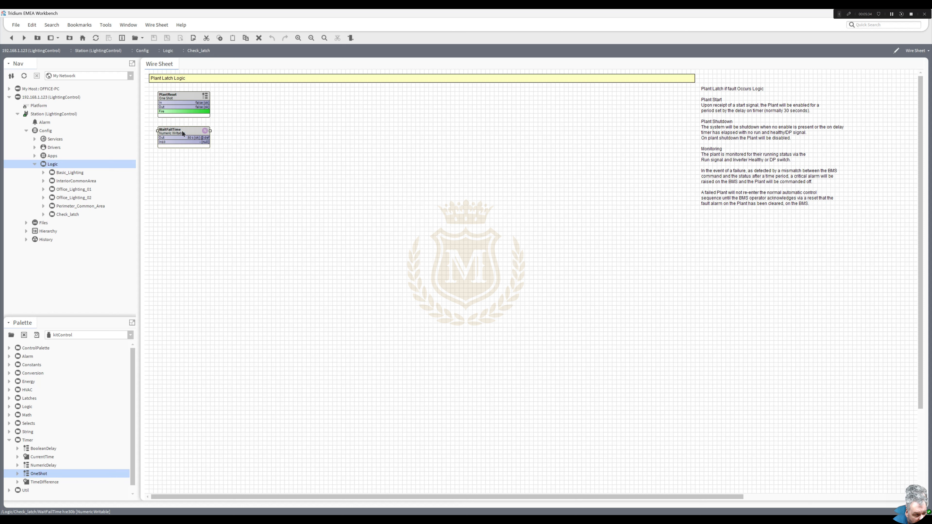
Add a BooleanWritable named EnablePlant to the wire sheet below WaitFailTime.
left_click(180, 97)
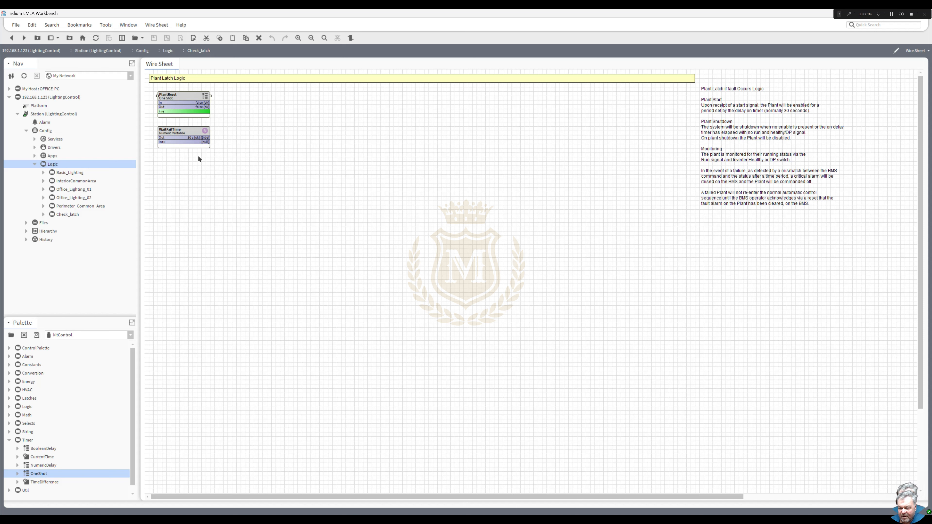
right_click(178, 162)
mouse_move(184, 166)
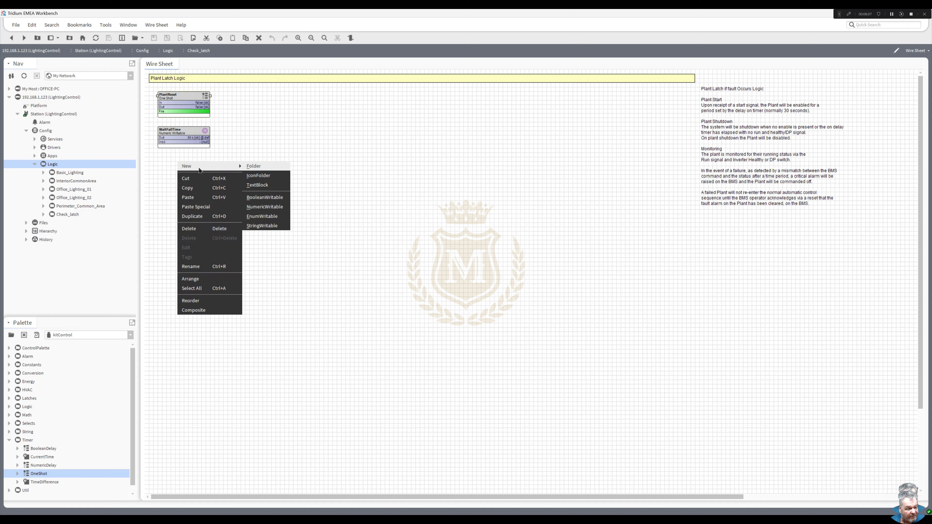
left_click(270, 199)
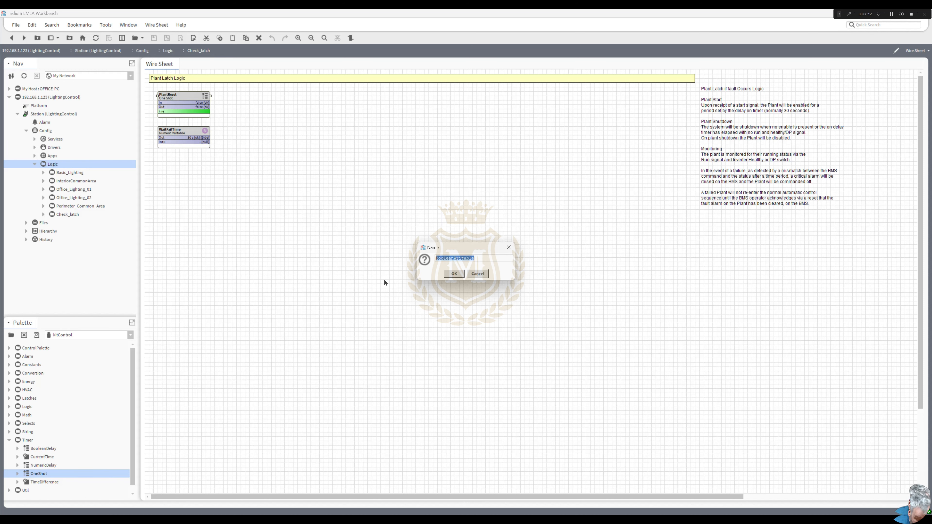
type("Enable")
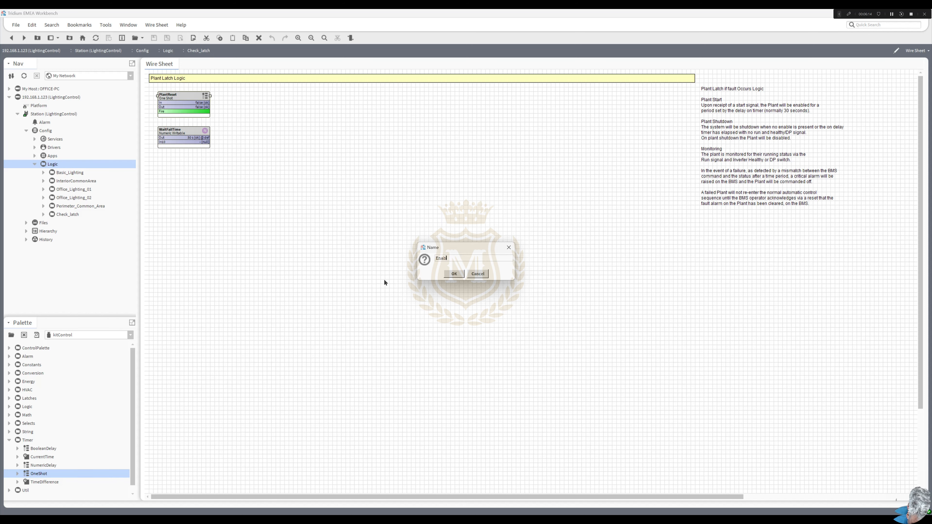
type("Plant")
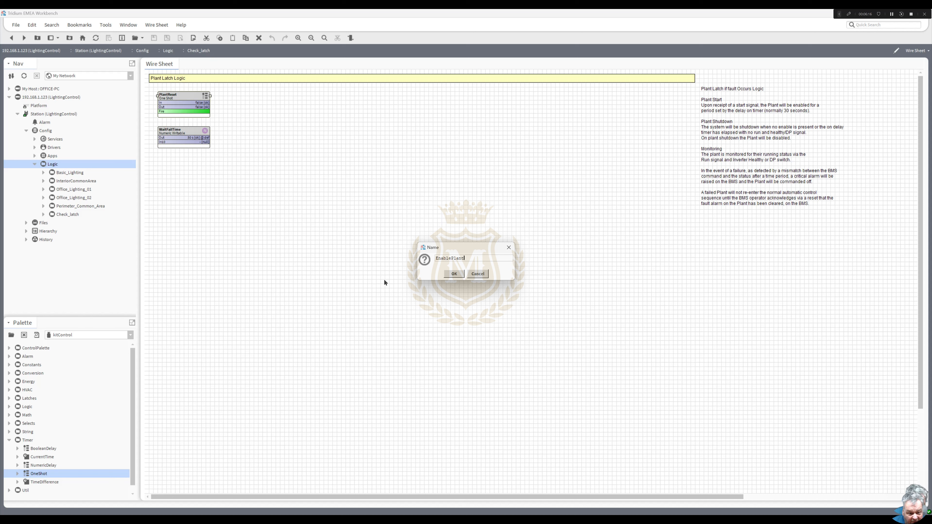
left_click(455, 275)
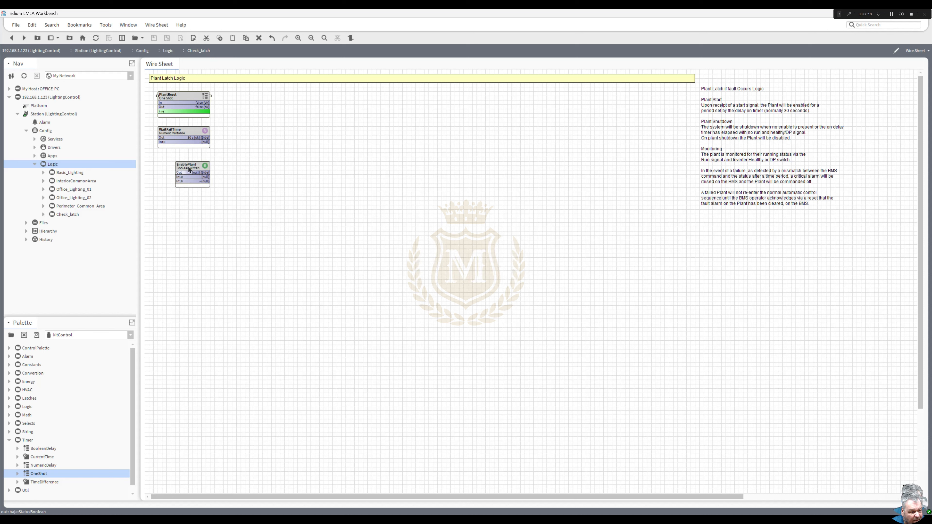
Unpin In16 from EnablePlant and fit the block directly below WaitFailTime at the same width.
right_click(188, 166)
left_click(220, 406)
scroll(512, 272, "down", 3)
scroll(513, 271, "down", 1)
left_click(425, 288)
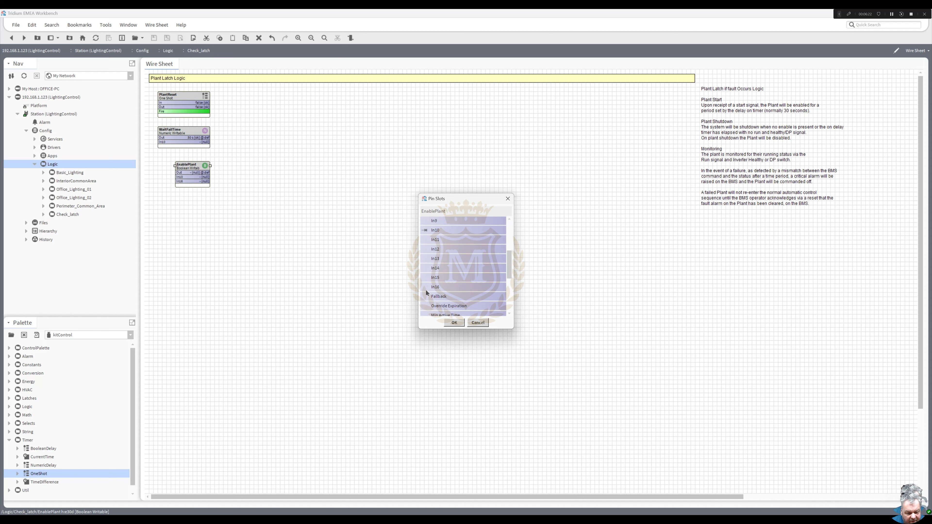
left_click(453, 323)
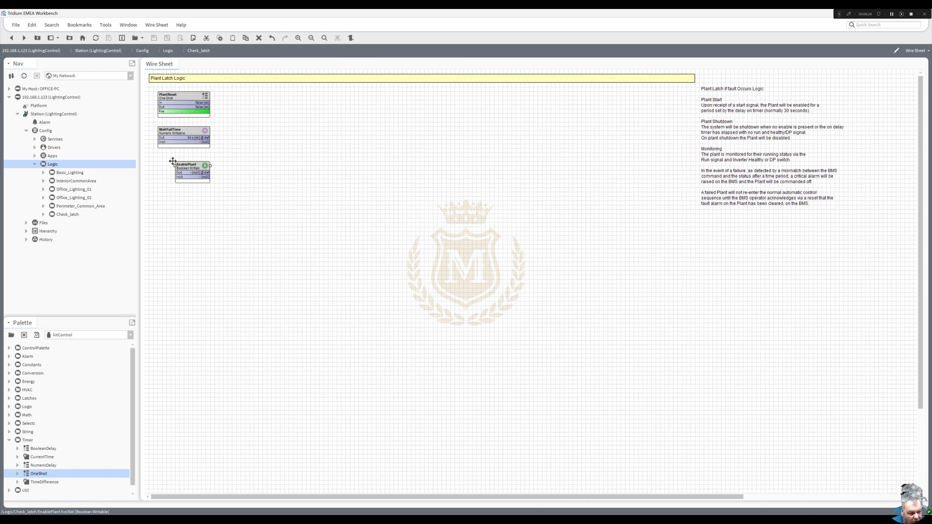
left_click_drag(192, 162, 210, 157)
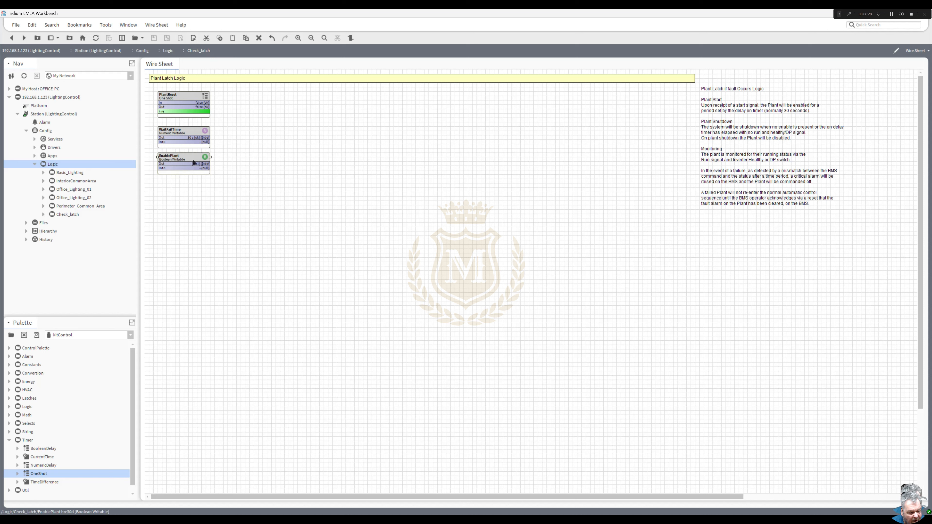
Set EnablePlant's facets to trueText Enable and falseText Disable, accept them, and go back to the wire sheet.
right_click(194, 163)
mouse_move(222, 165)
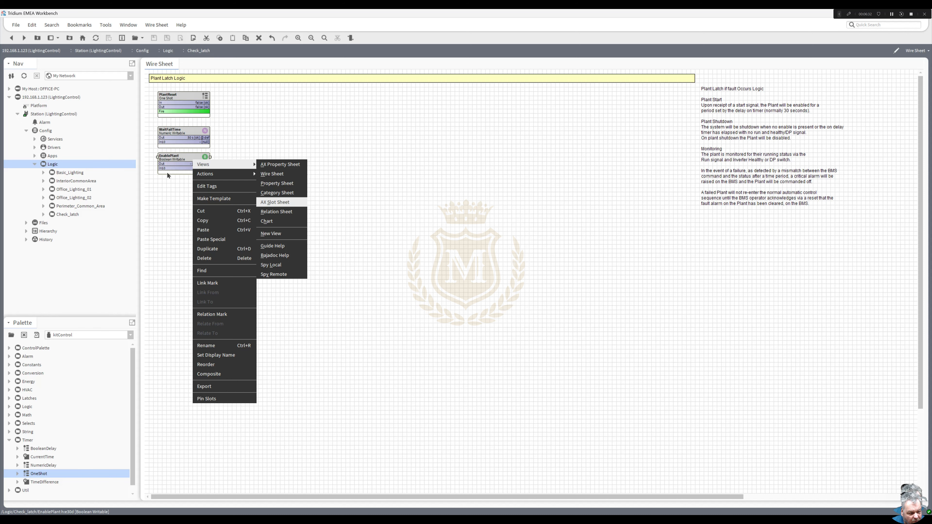
double_click(180, 162)
left_click(294, 83)
double_click(515, 244)
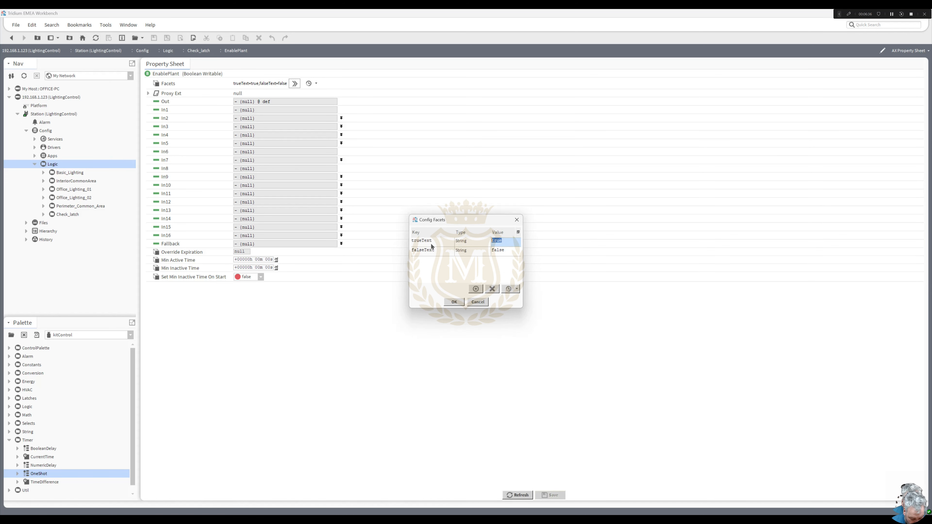
type("Enable")
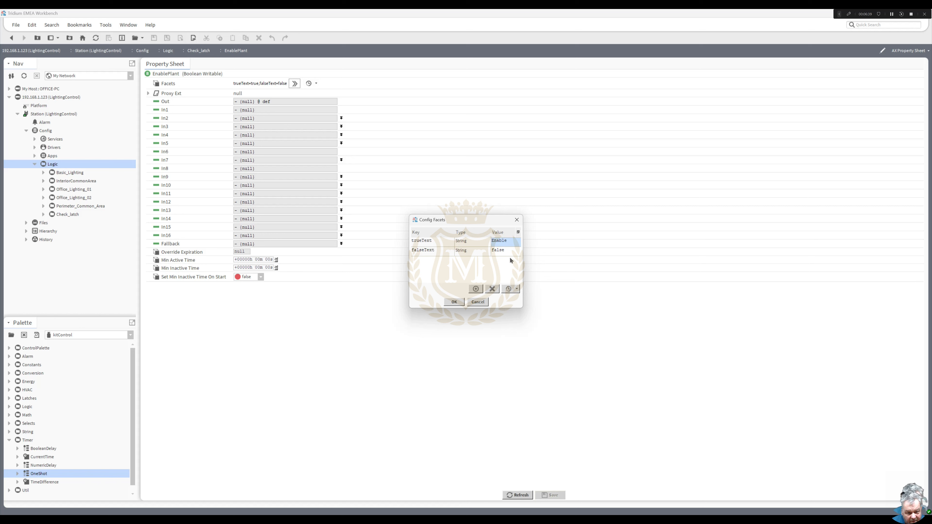
left_click_drag(513, 252, 426, 247)
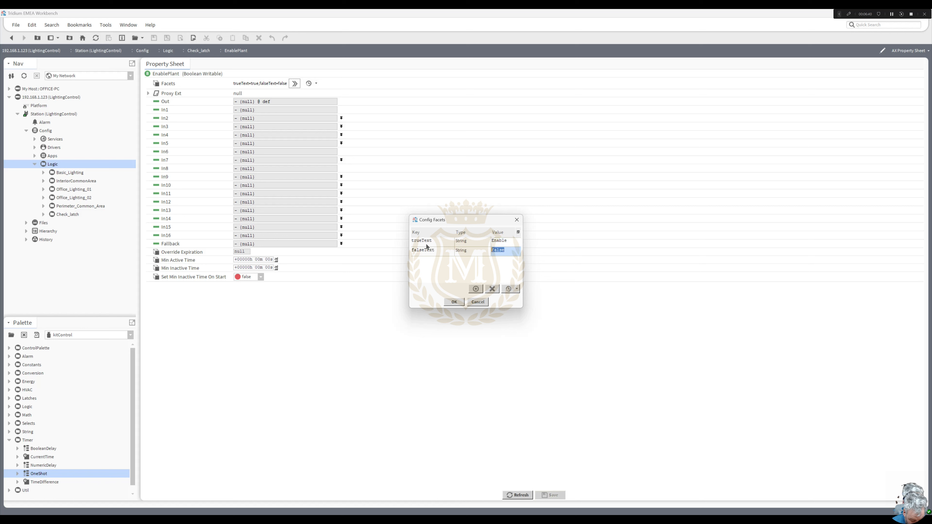
type("Disable")
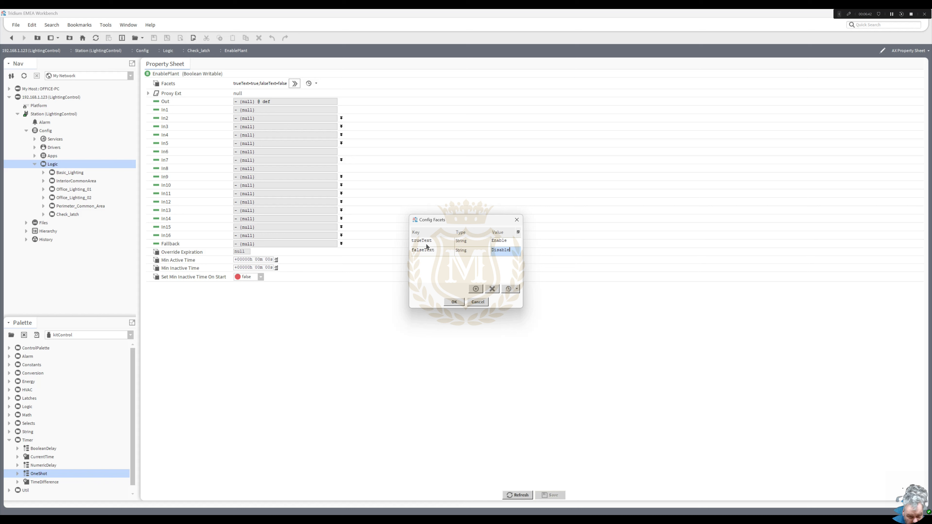
left_click(454, 302)
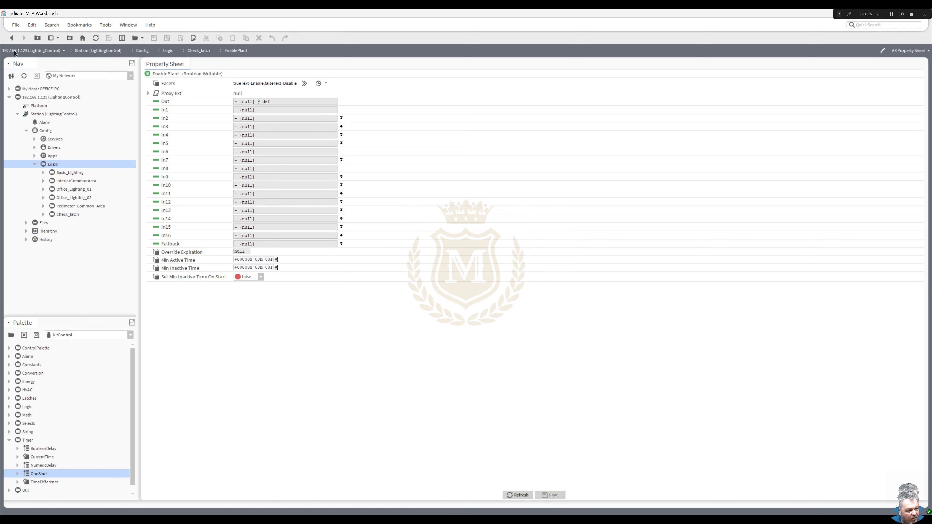
left_click(11, 38)
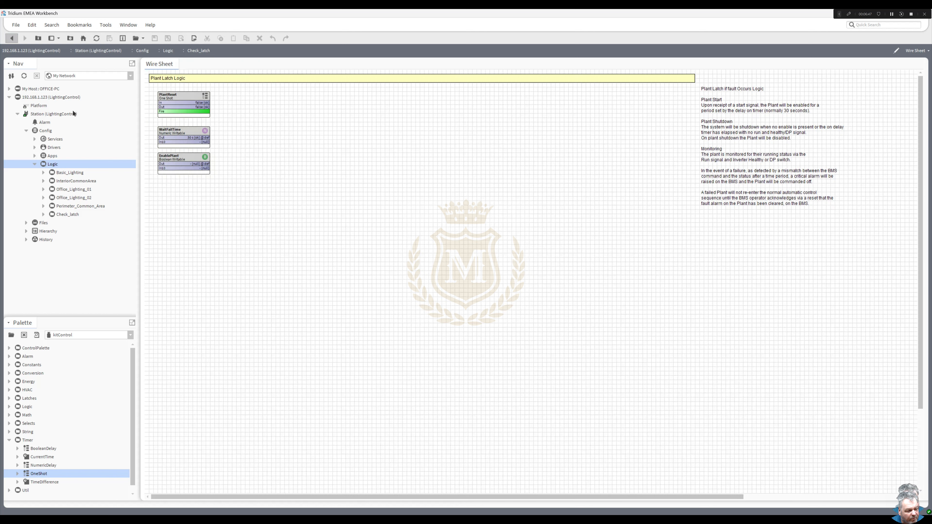
Duplicate EnablePlant under the name PlantRun and place the copy directly below EnablePlant.
right_click(183, 160)
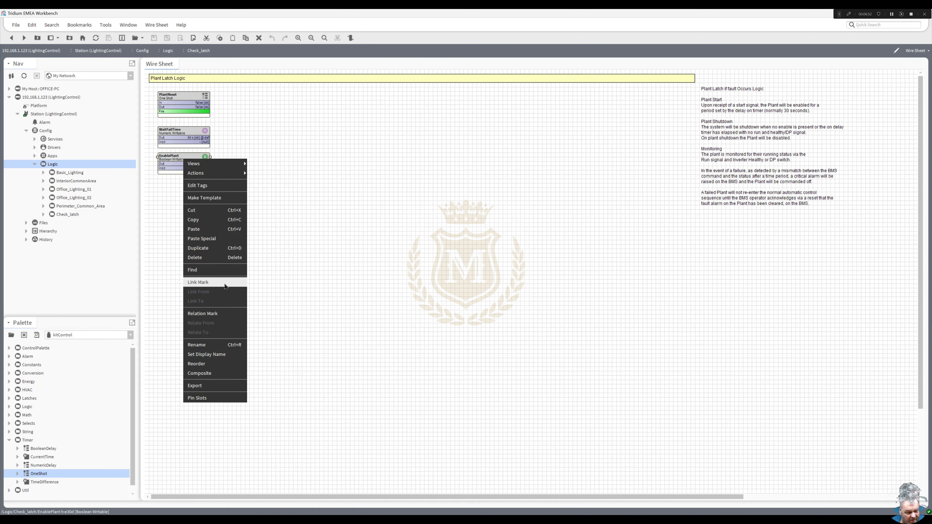
left_click(225, 249)
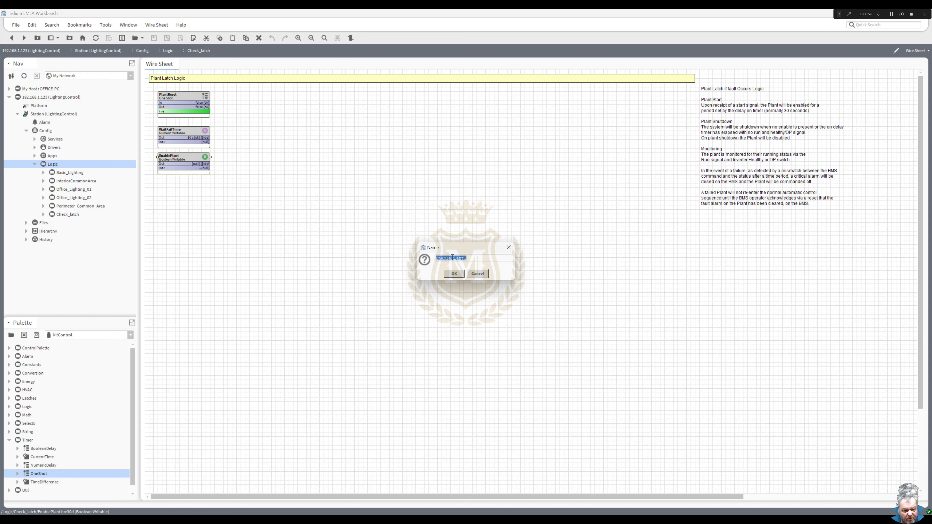
left_click_drag(451, 259, 400, 267)
key("BackSpace")
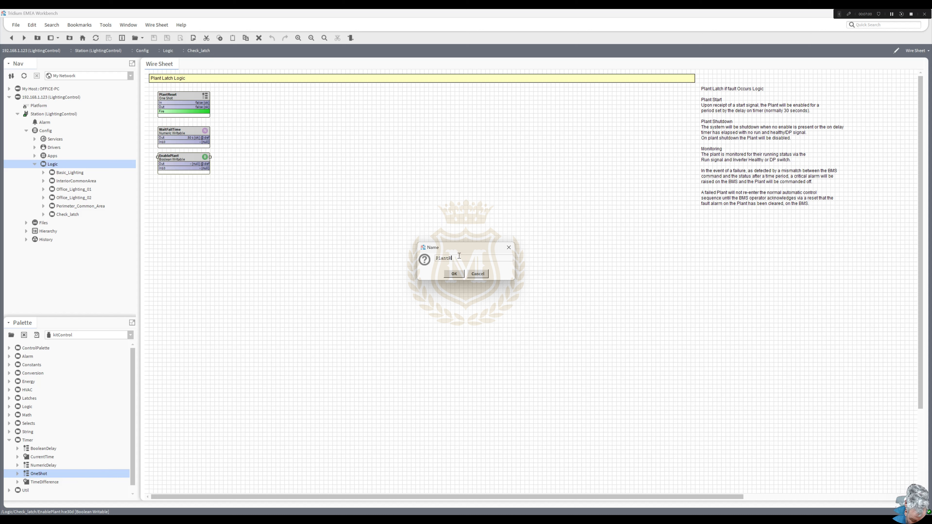
key("Return")
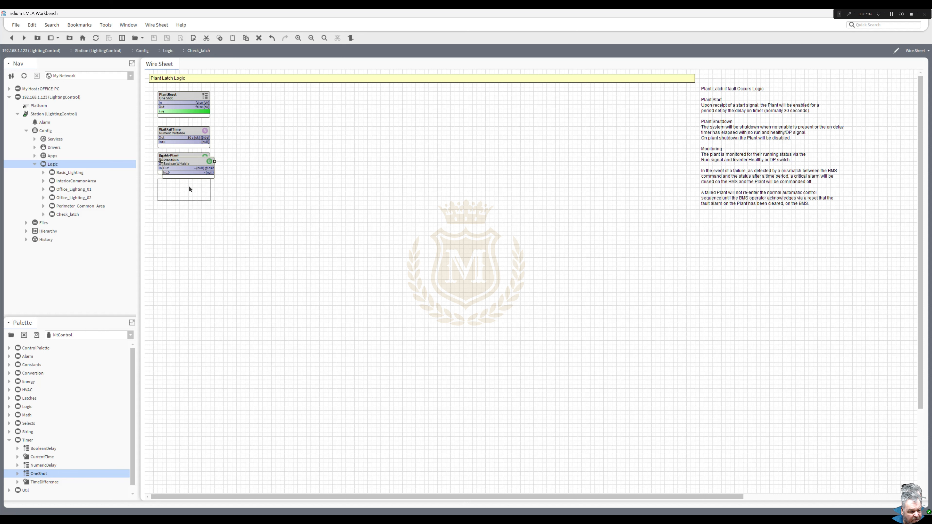
left_click(188, 185)
Set the EnablePlant point's value to Disable.
right_click(181, 160)
mouse_move(220, 175)
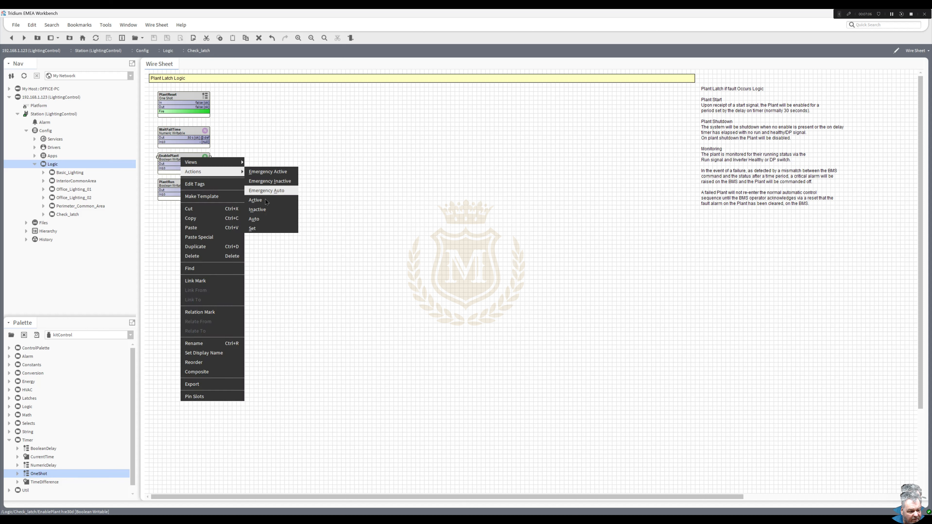
left_click(264, 227)
left_click(453, 272)
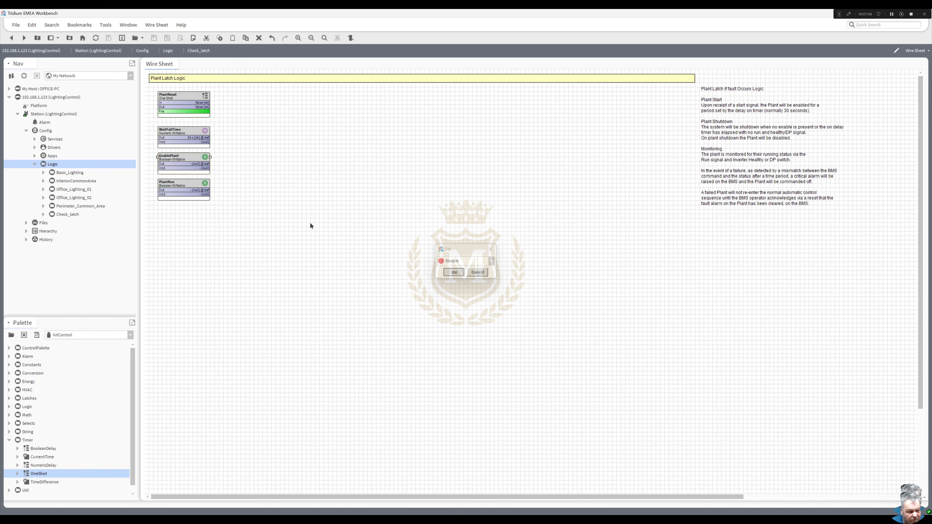
Set PlantRun's facets to trueText Running and falseText Stopped, accept them, and return to the wire sheet.
double_click(181, 189)
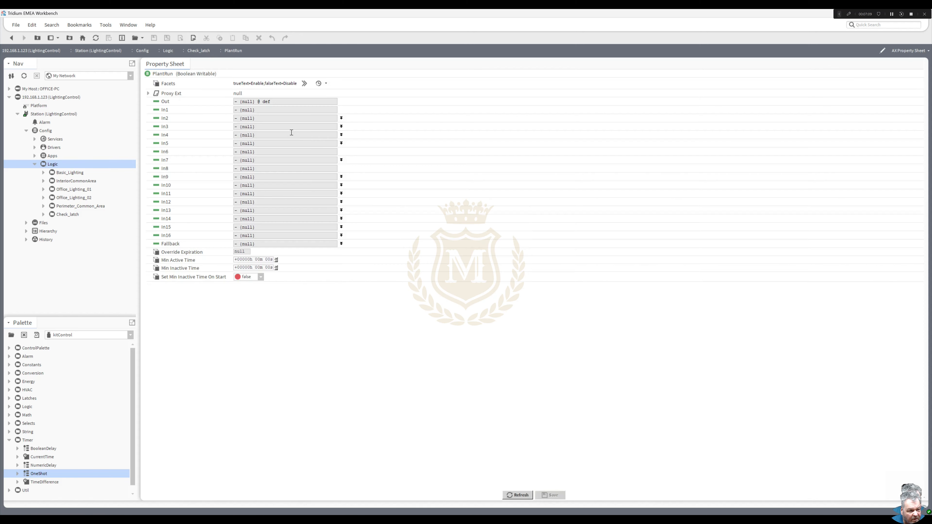
left_click(304, 83)
left_click_drag(512, 243, 404, 236)
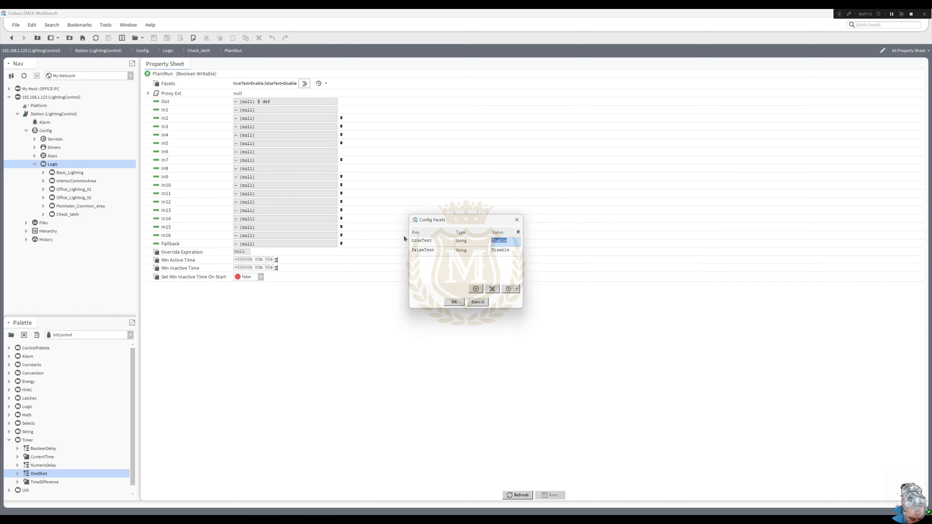
type("Running")
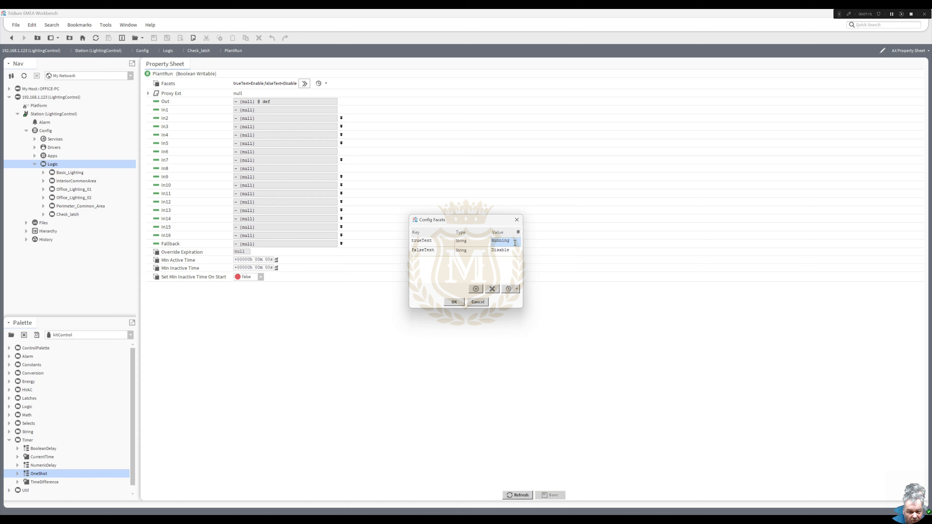
left_click_drag(512, 252, 428, 250)
type("Stopp")
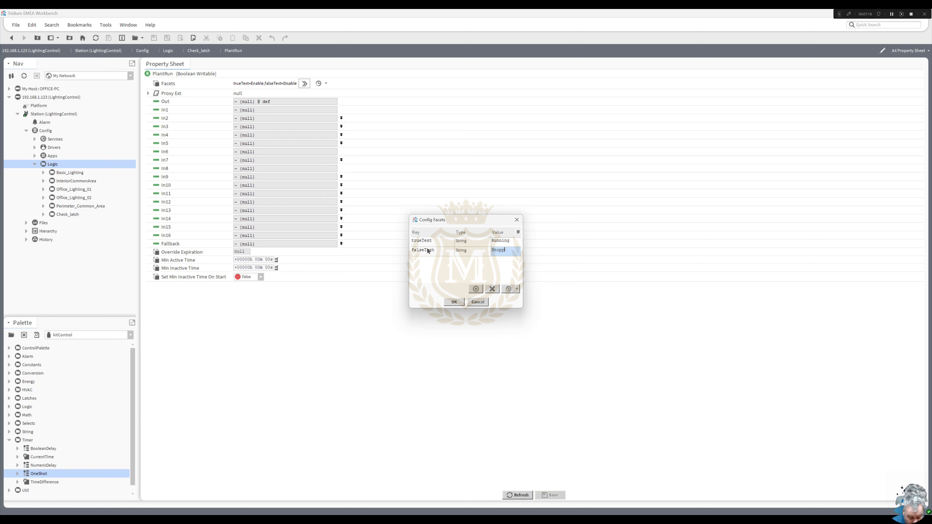
left_click(454, 302)
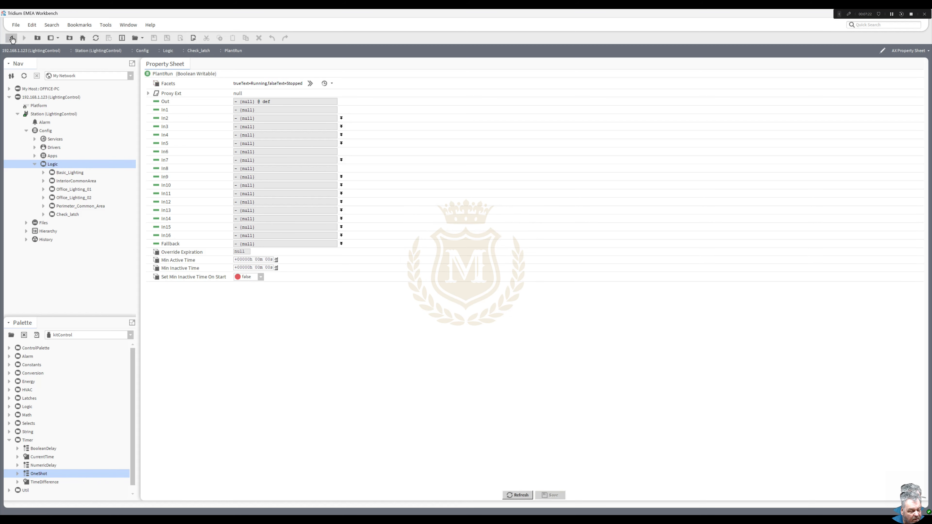
left_click(11, 38)
Set the PlantRun point's value to Stopped.
right_click(180, 190)
mouse_move(198, 194)
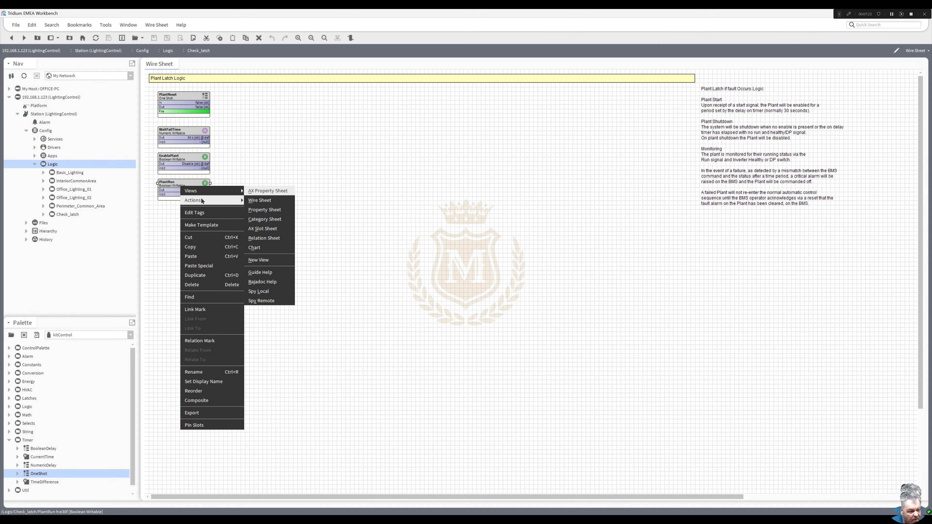
left_click(291, 256)
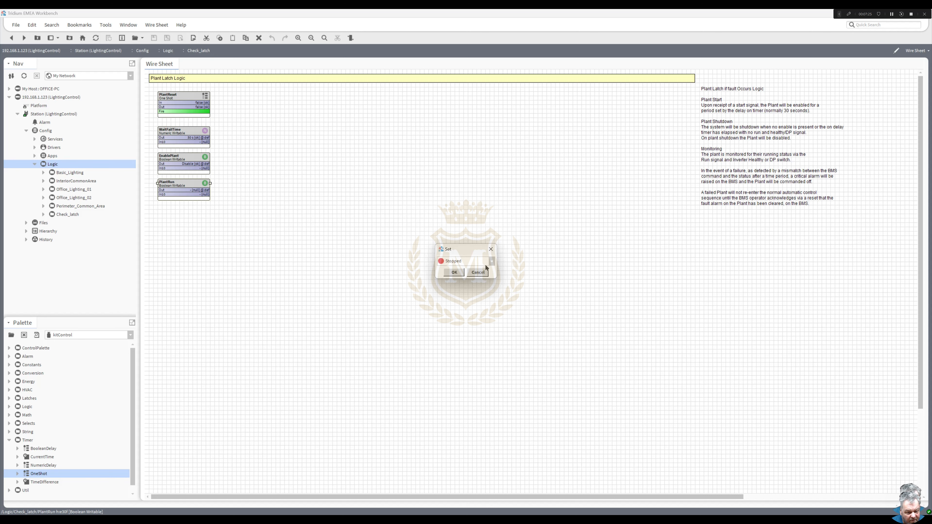
left_click(453, 273)
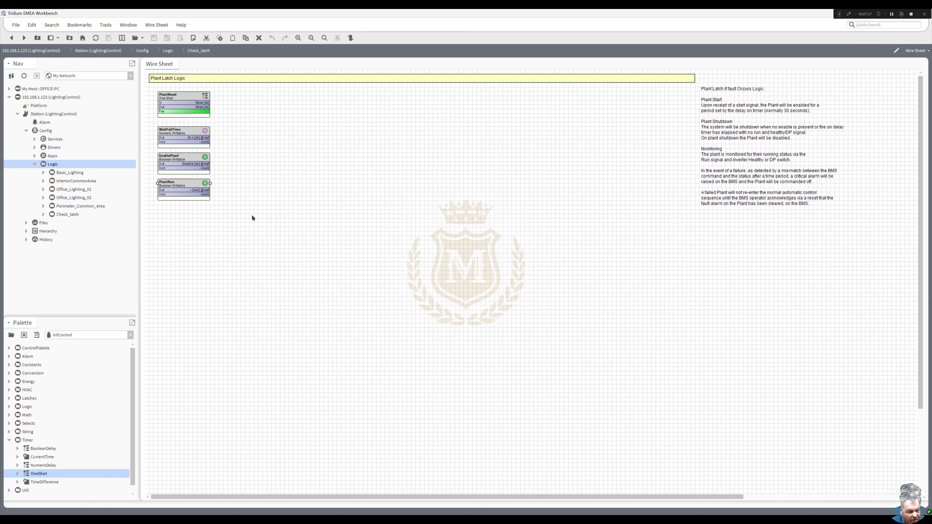
Duplicate PlantRun under the name PlantHealth and place the copy directly below PlantRun.
right_click(180, 190)
left_click(204, 276)
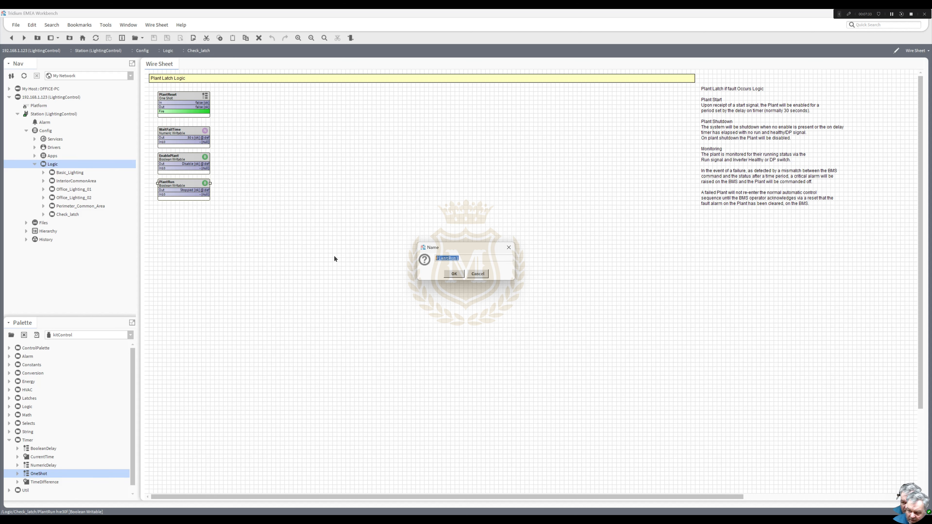
type("Plant")
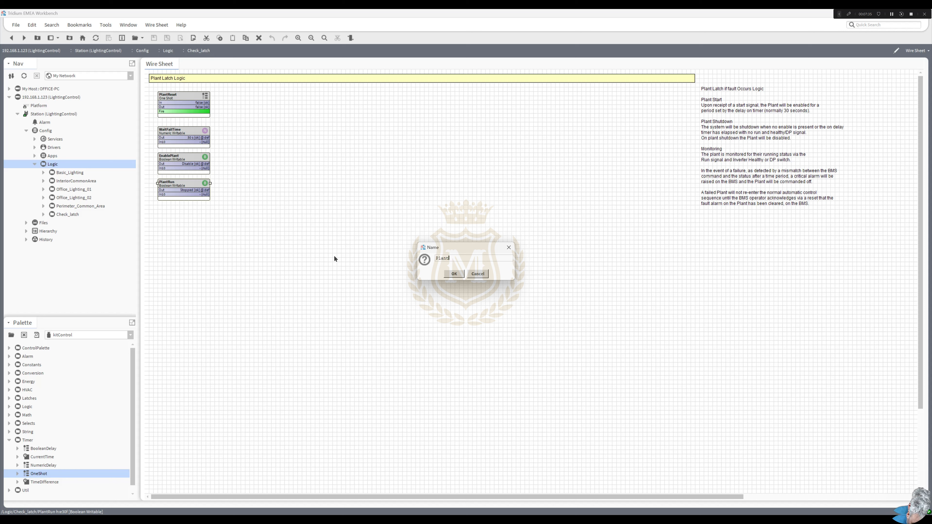
type("Health")
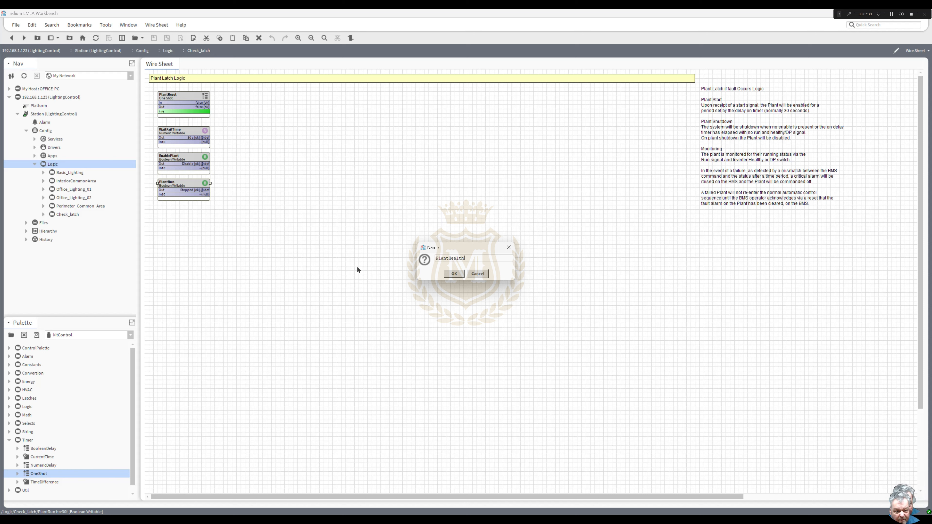
left_click(454, 275)
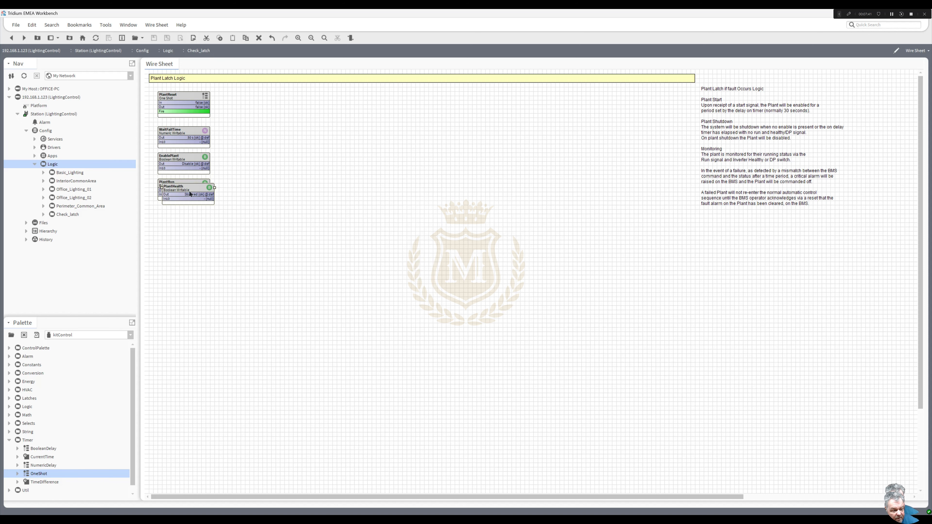
left_click_drag(190, 194, 184, 213)
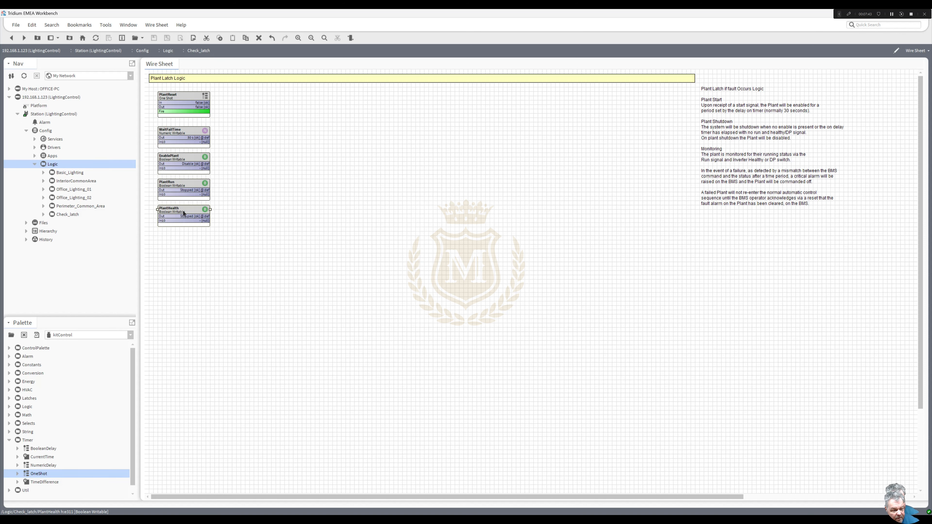
Set PlantHealth's facets to trueText FAULT! and falseText Healthy, accept them, and return to the wire sheet.
double_click(184, 213)
left_click(310, 83)
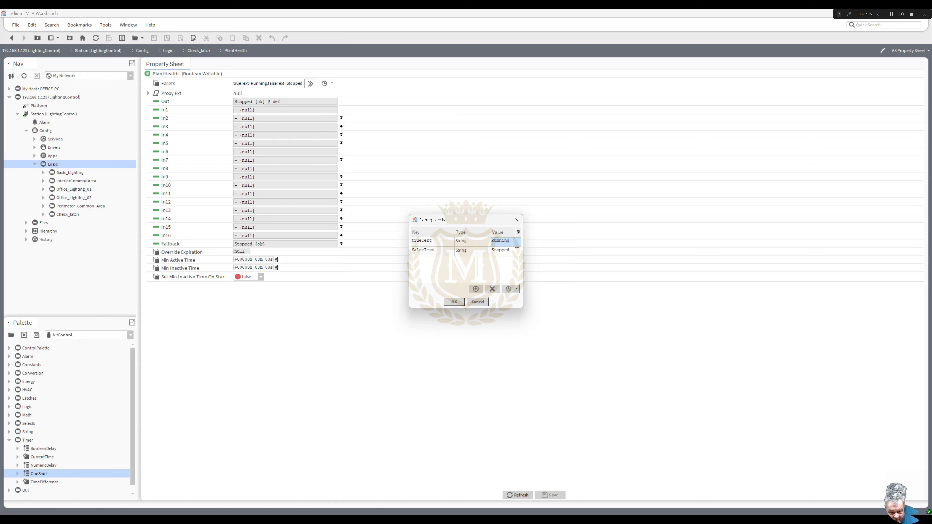
left_click(517, 250)
type("Healthy")
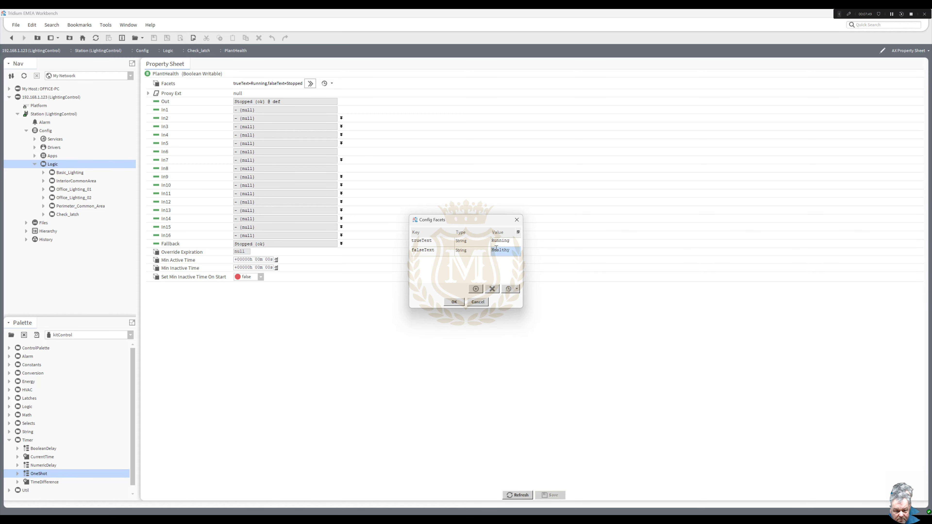
left_click(510, 241)
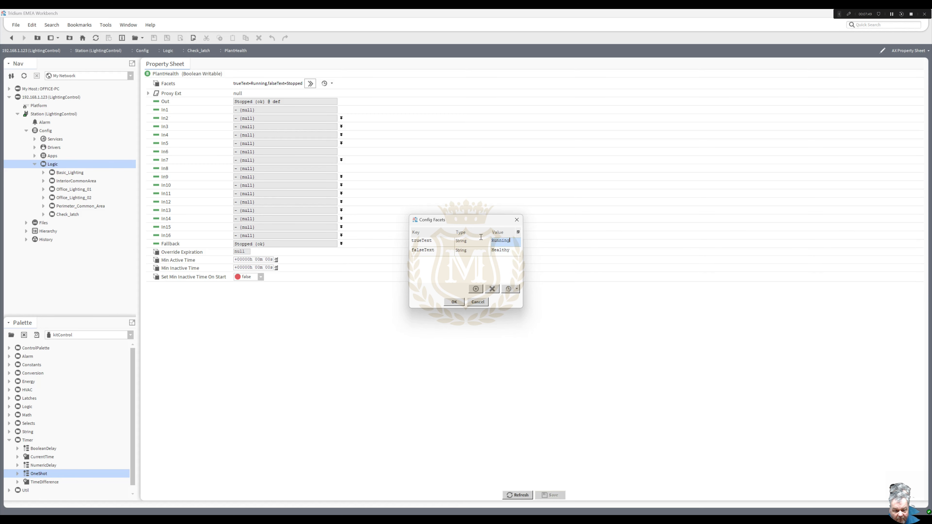
type("Fa")
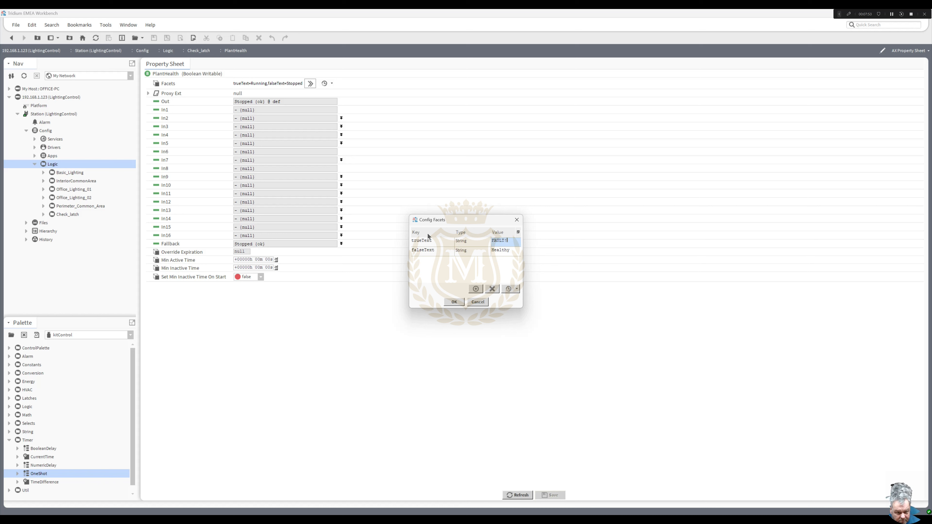
left_click(454, 301)
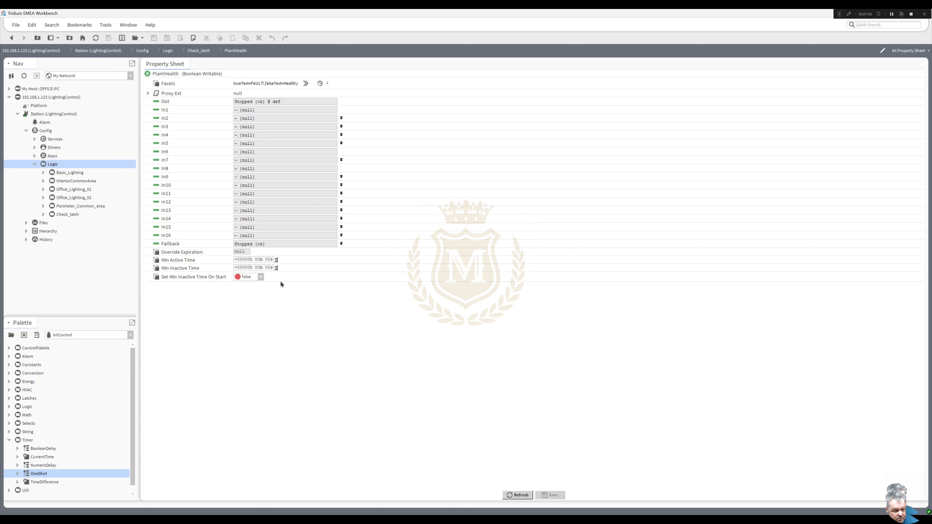
left_click(12, 38)
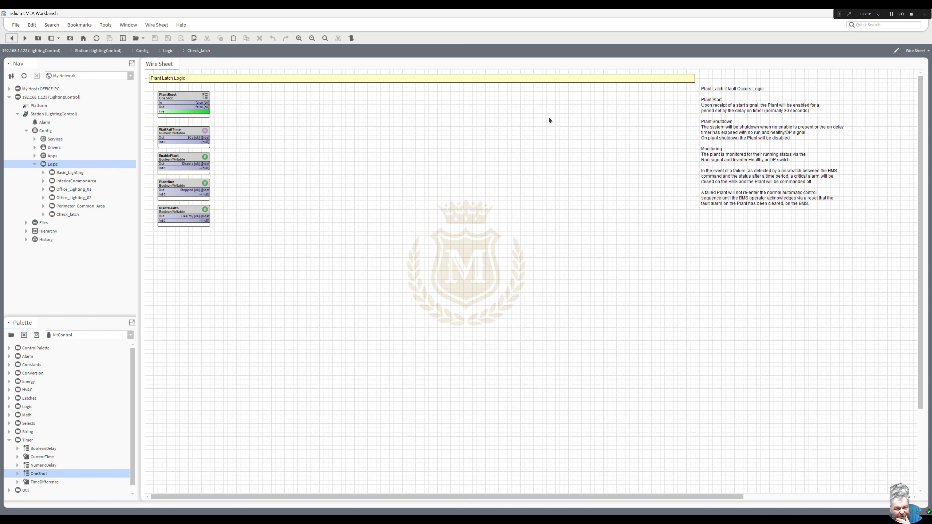
Duplicate EnablePlant as PlantOutput and place the copy level with PlantReset, just before the Plant Latch description text.
right_click(191, 161)
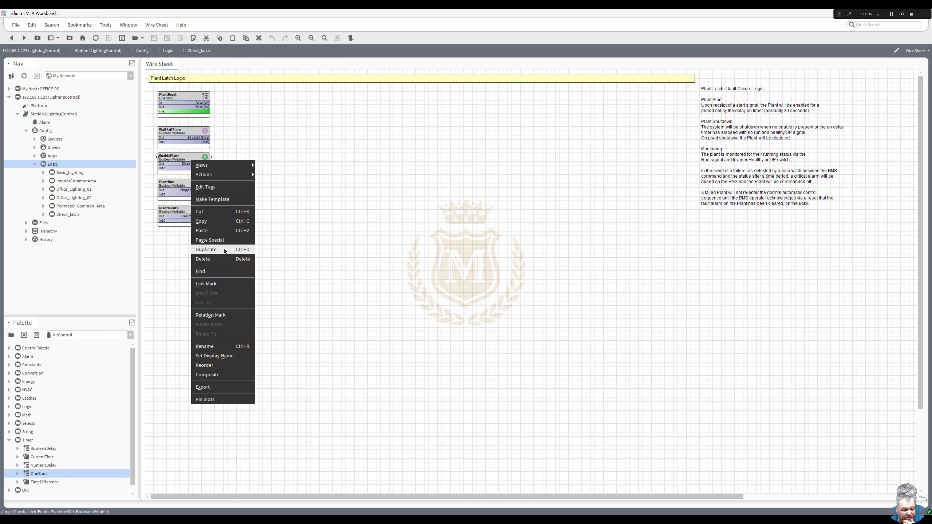
left_click(225, 250)
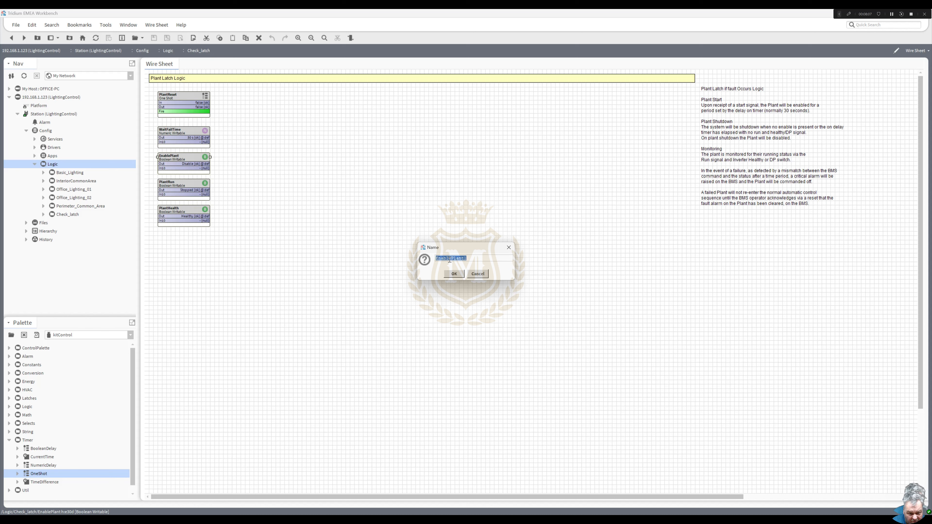
type("PlantOutput")
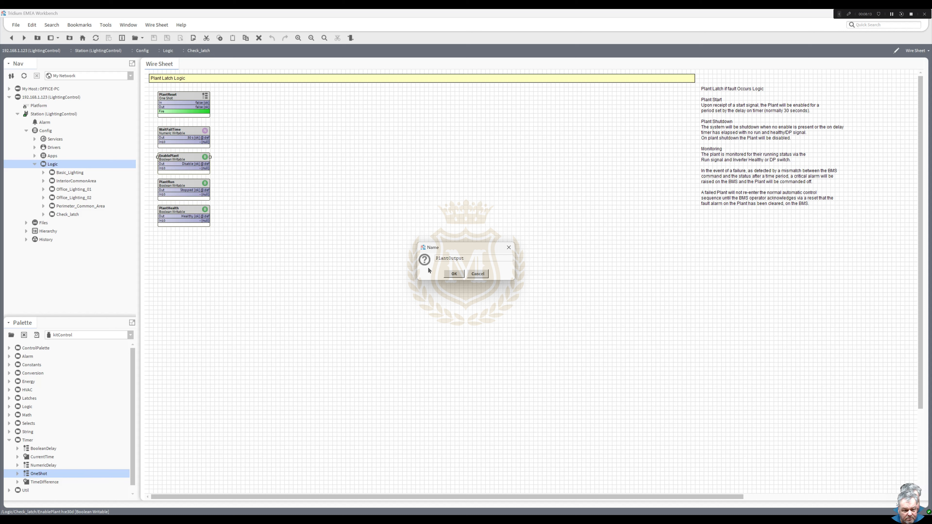
left_click(454, 274)
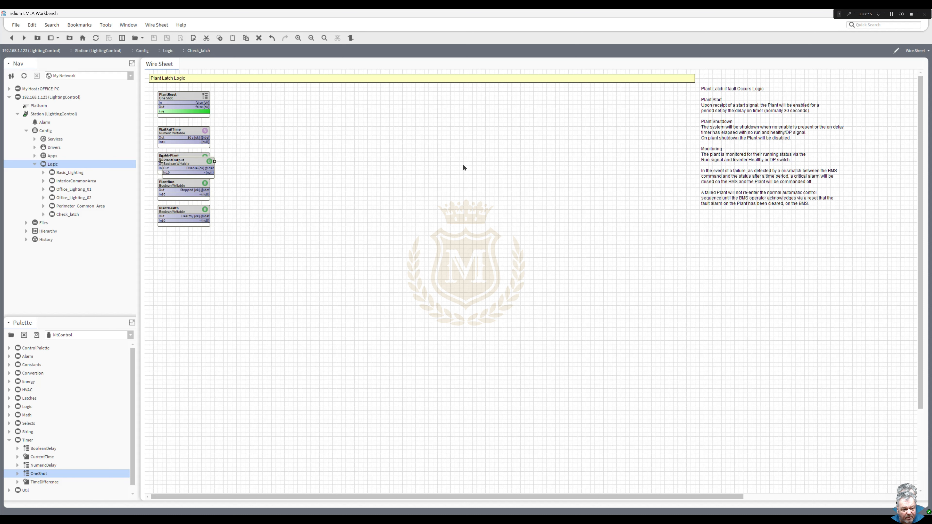
left_click_drag(207, 159, 669, 100)
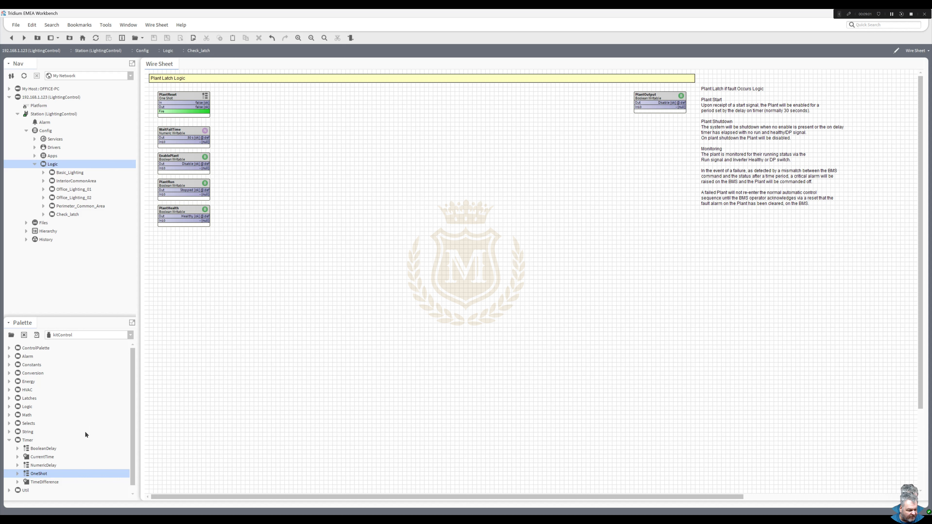
Add a Multiply block named Sec_mS beside WaitFailTime and link WaitFailTime's Out to its In A.
left_click(9, 415)
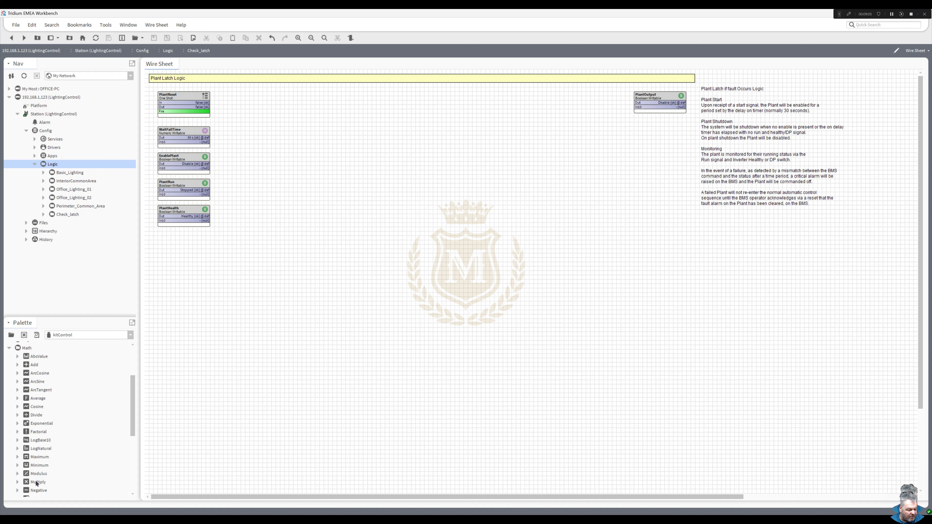
left_click_drag(35, 481, 244, 144)
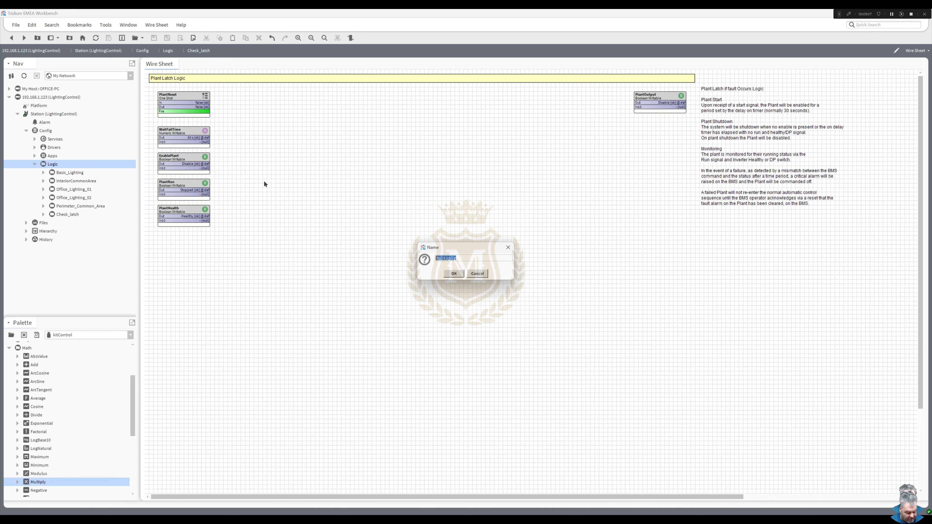
type("s")
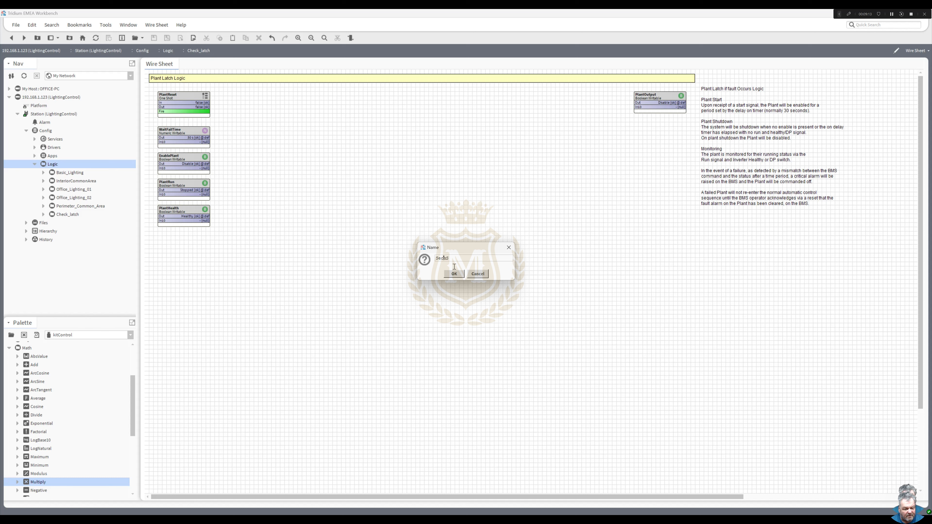
type("_")
left_click(456, 276)
left_click_drag(202, 138, 229, 133)
Set the Sec_mS block's In B to a non-null value of 1000 and save the change.
double_click(229, 133)
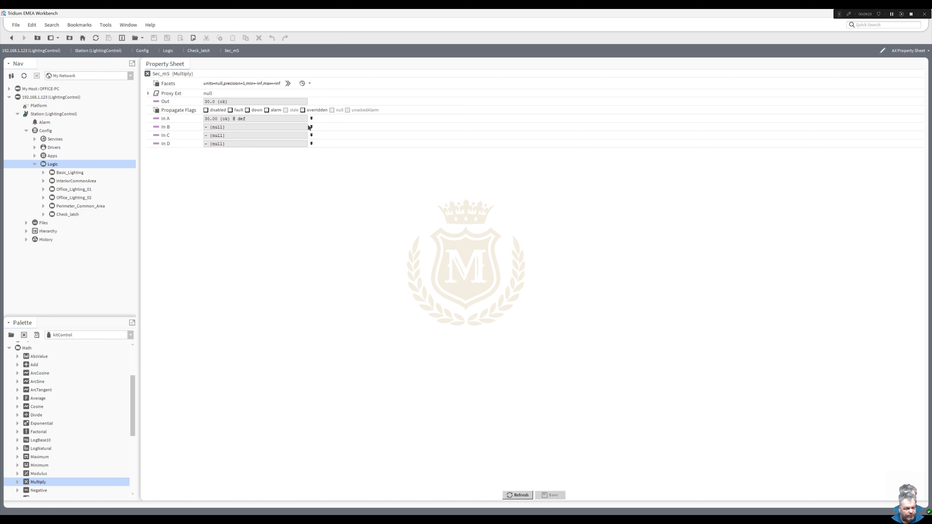
left_click(312, 126)
left_click(205, 134)
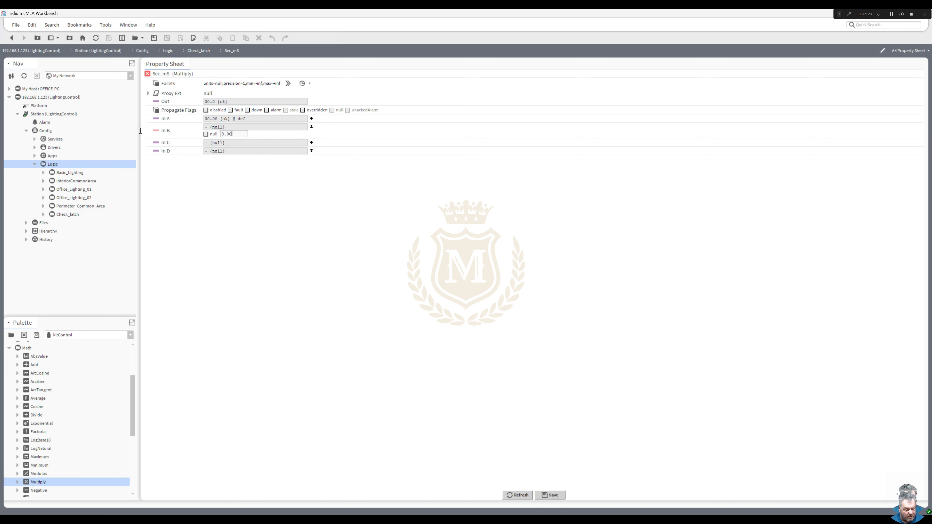
left_click_drag(234, 135, 135, 132)
type("10")
left_click(562, 497)
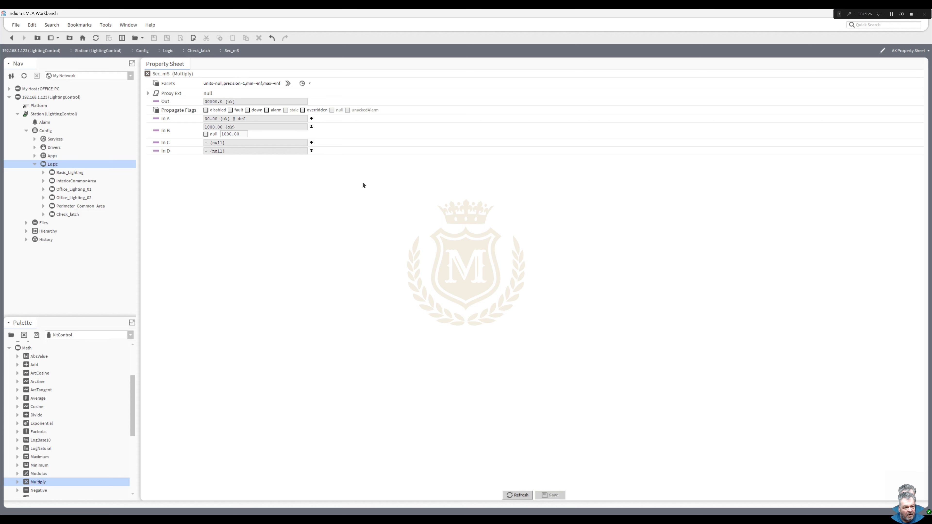
Set Sec_mS's facets to time units of millisecond (ms) with precision 0, and return to the wire sheet.
left_click(288, 84)
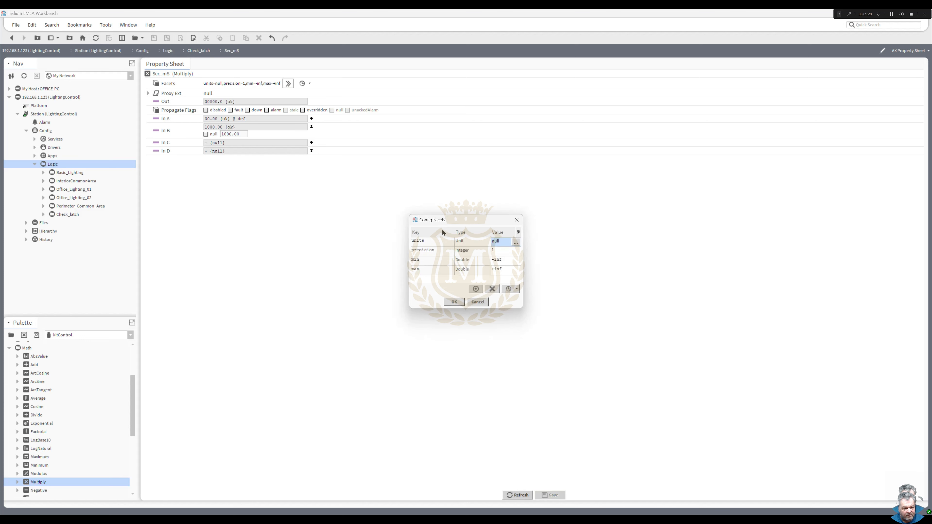
left_click(515, 240)
left_click(446, 261)
left_click_drag(445, 287, 440, 372)
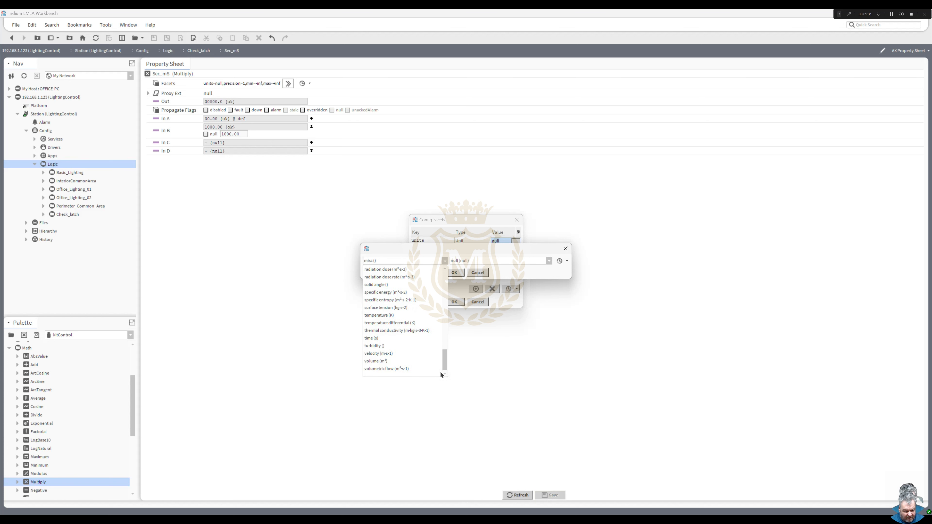
left_click(376, 338)
left_click(527, 262)
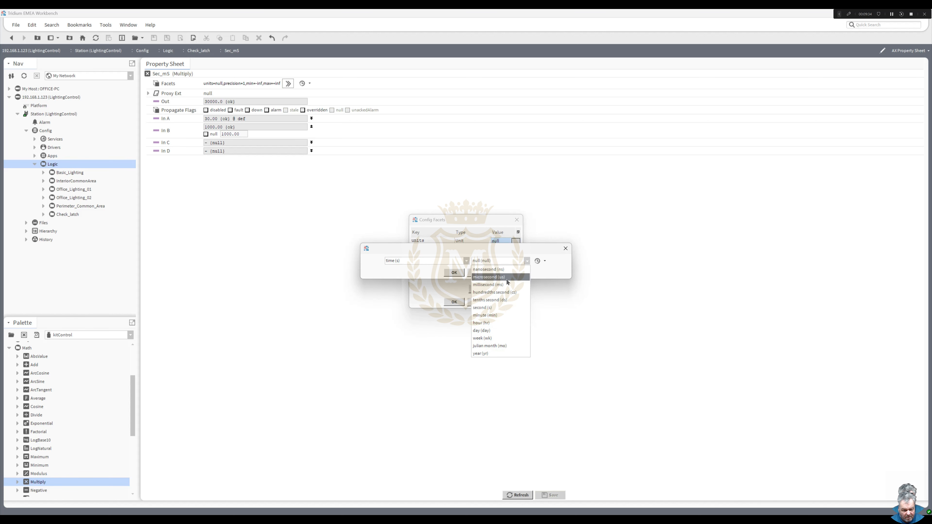
left_click(491, 273)
left_click(454, 273)
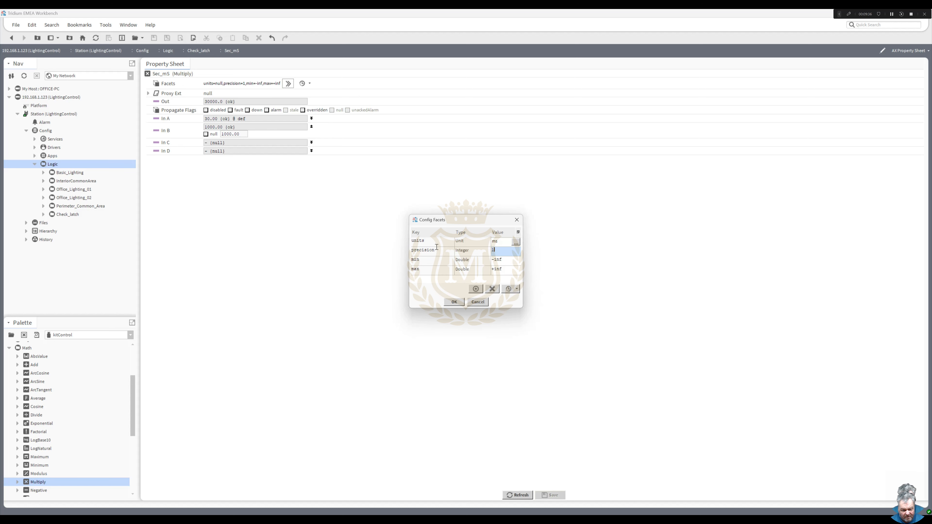
type("0")
left_click(454, 301)
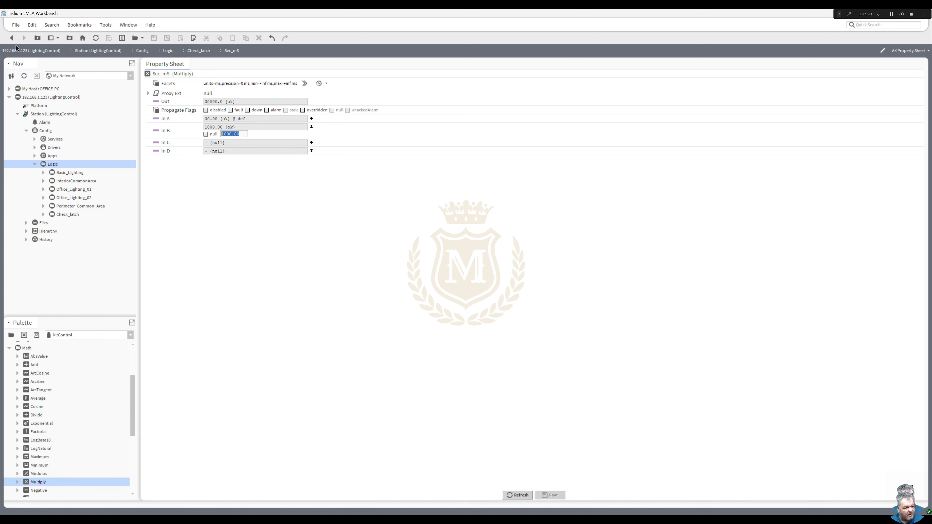
left_click(11, 38)
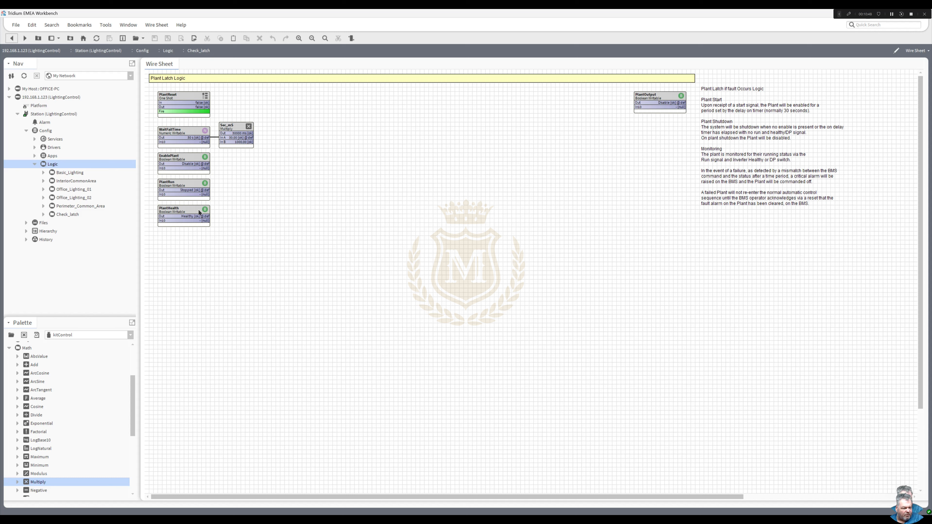
right_click(243, 190)
mouse_move(298, 195)
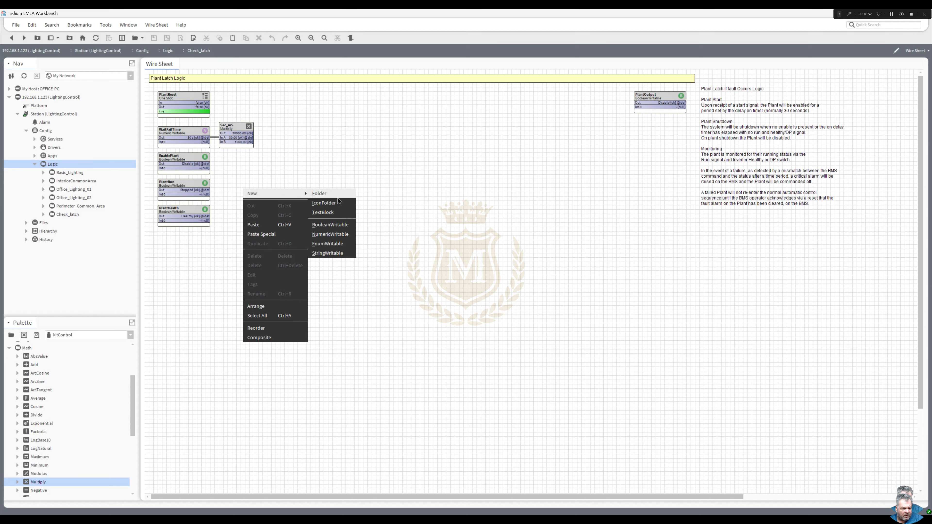
left_click(193, 285)
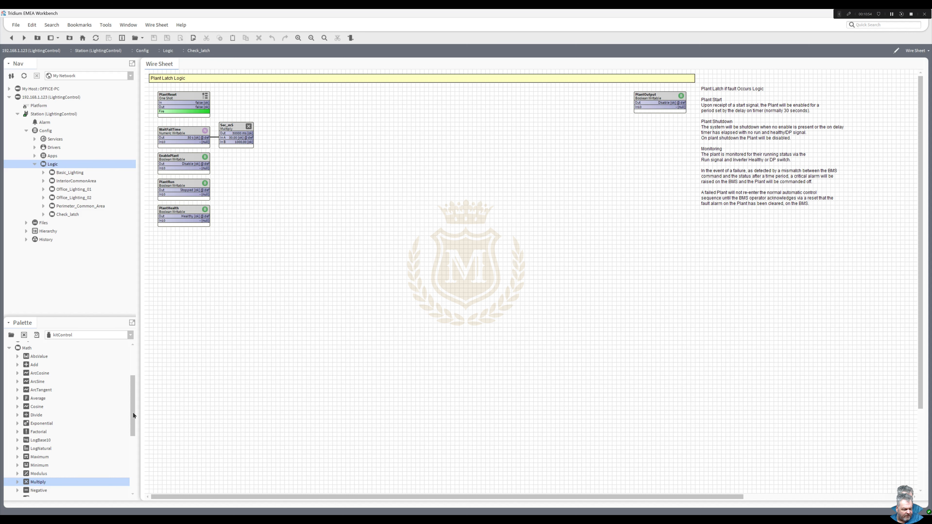
Add a kitControl And logic block to the wire sheet beside PlantRun and PlantHealth.
left_click_drag(132, 411, 133, 393)
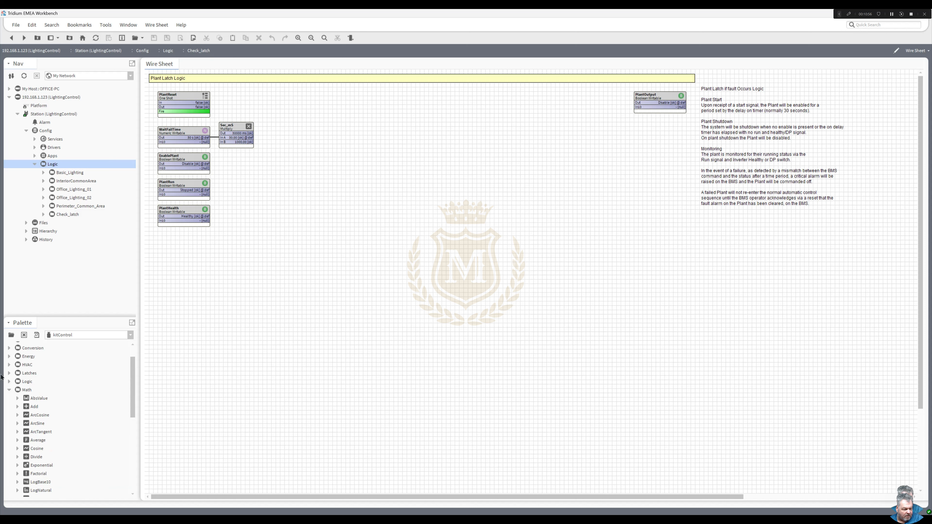
left_click(9, 382)
left_click_drag(34, 390, 244, 198)
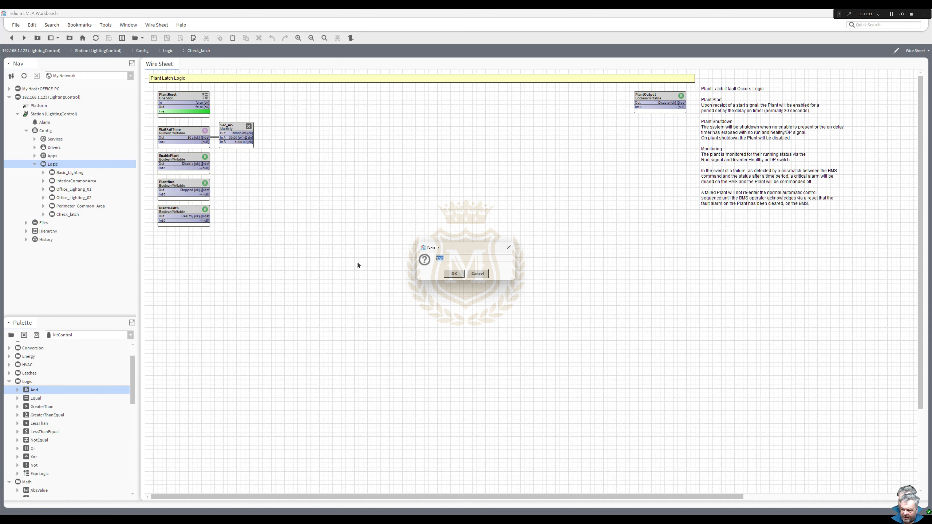
type("Drive")
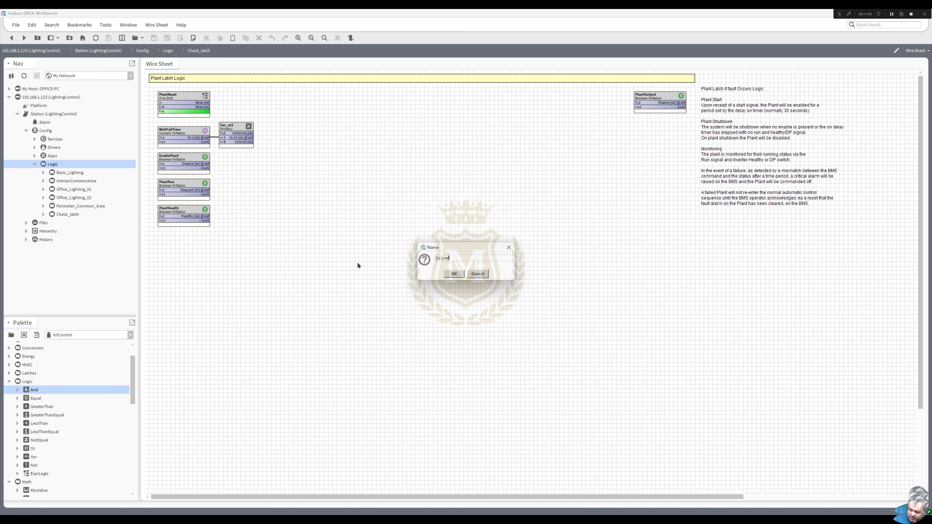
key("BackSpace")
key("BackSpace")
key("BackSpace")
key("BackSpace")
key("BackSpace")
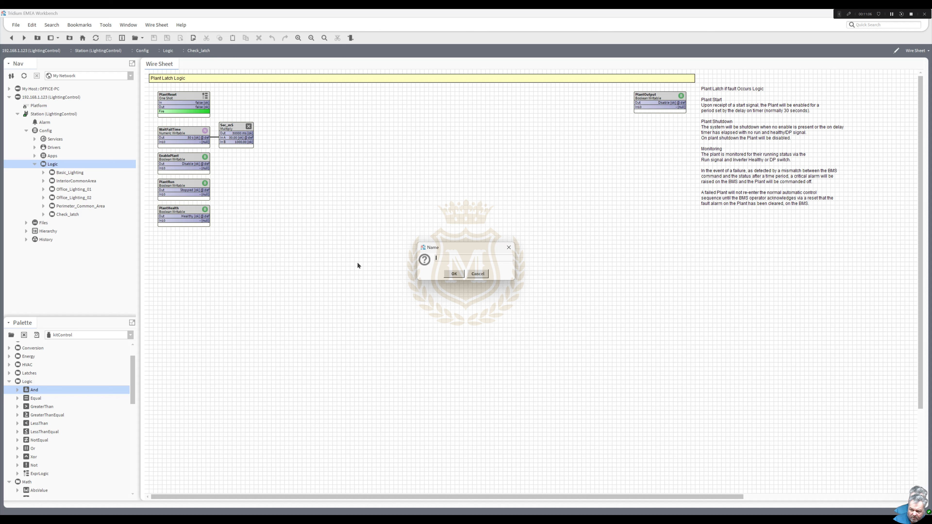
Name the And block Run_DP, place it beside PlantRun, and link PlantRun's Out to In A and PlantHealth's Out to In B.
type("R")
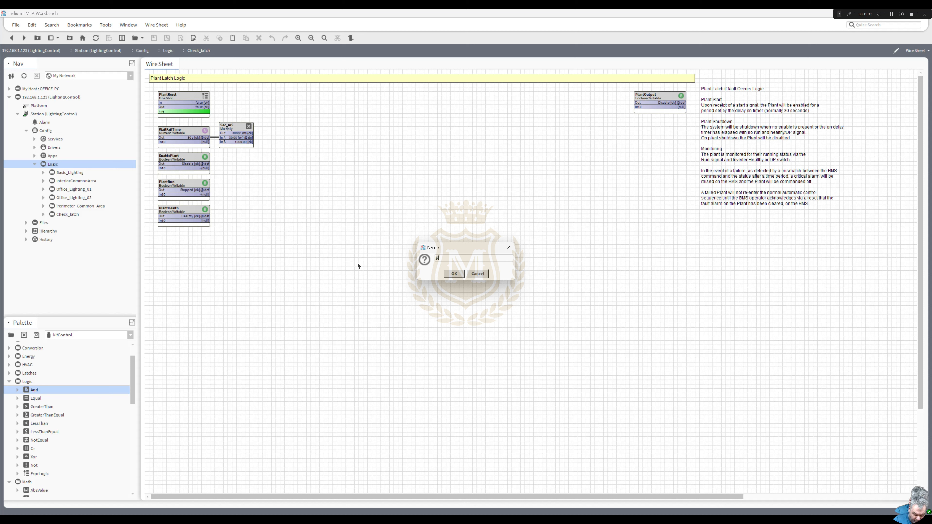
type("un_")
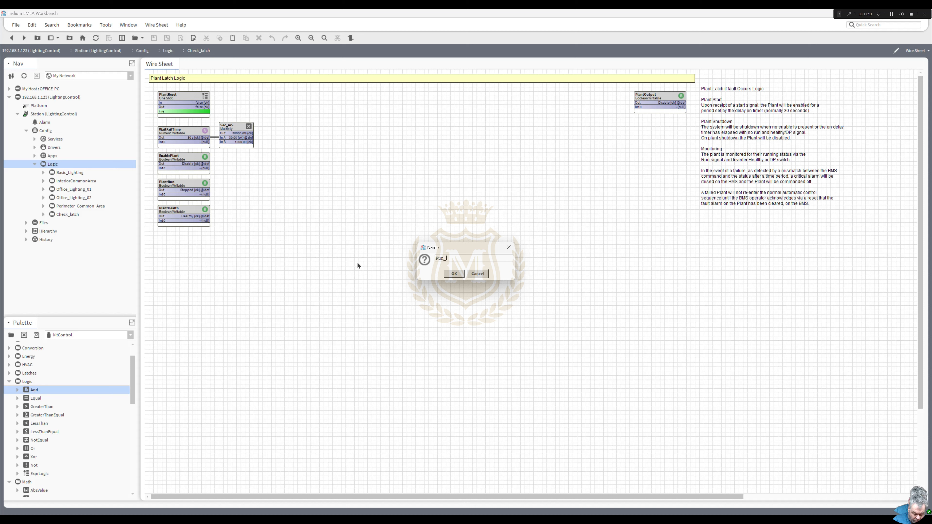
type("DP")
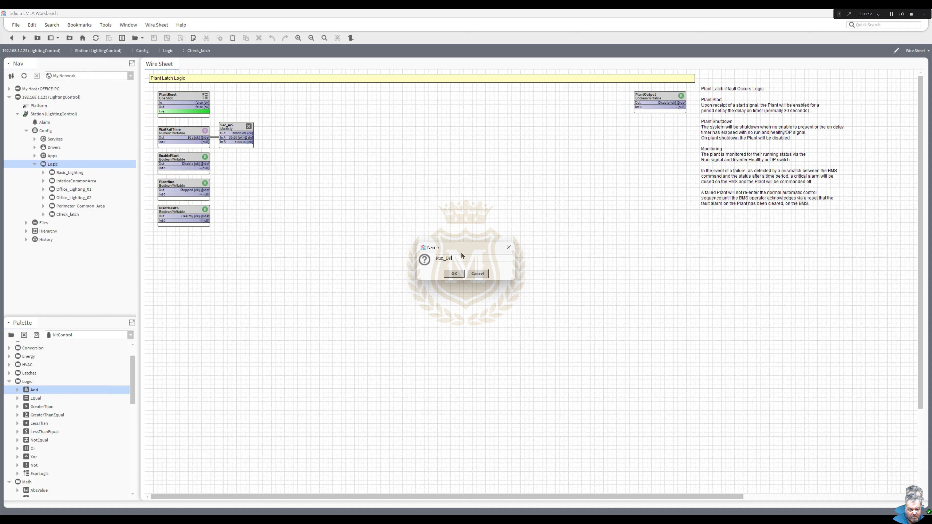
left_click(455, 274)
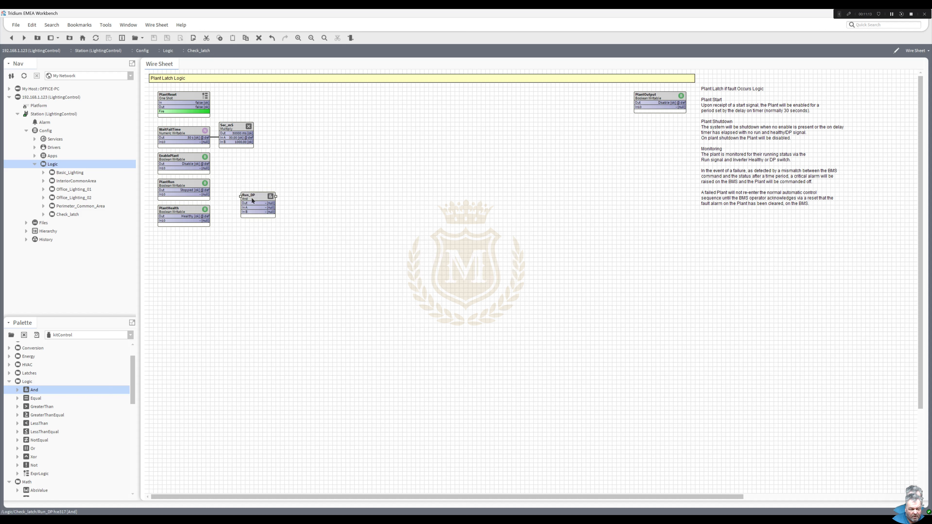
left_click_drag(208, 190, 238, 196)
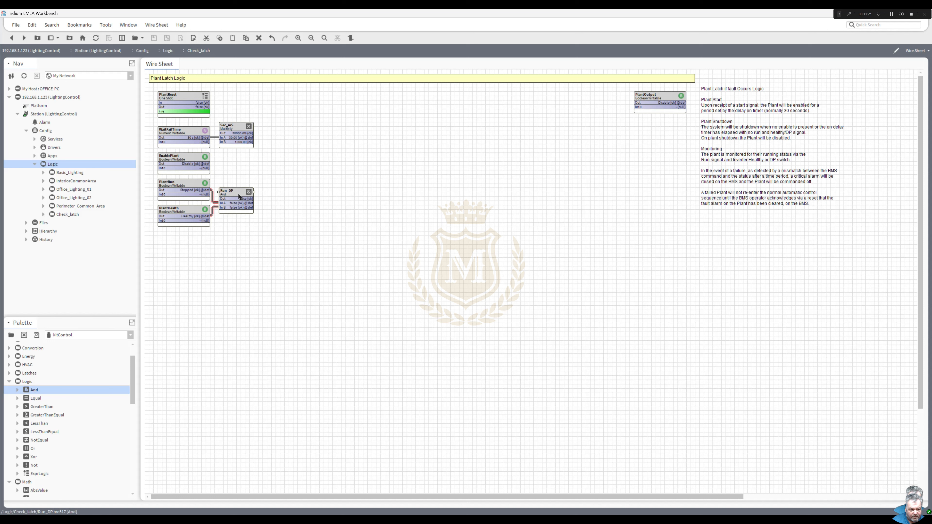
Open Run_DP's slot sheet and set the display name of inB to Healthy.
right_click(238, 195)
mouse_move(264, 199)
left_click(322, 237)
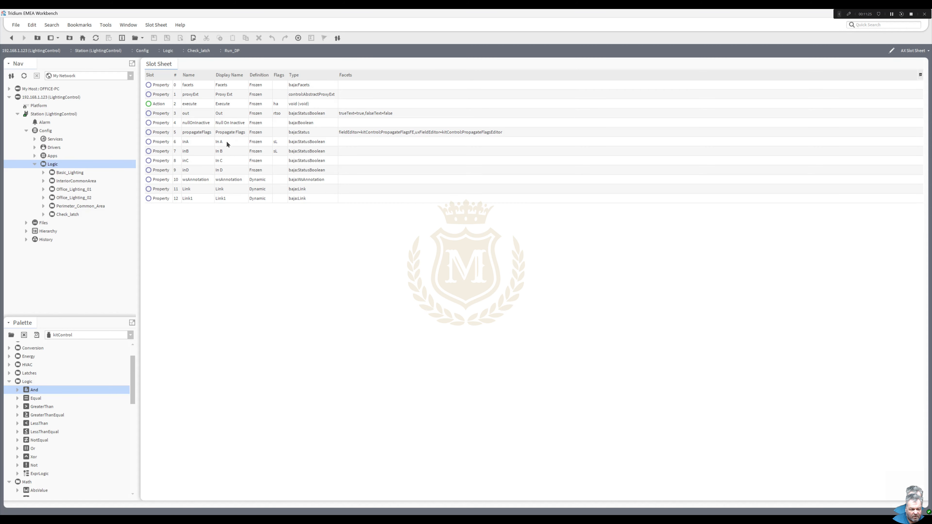
double_click(226, 152)
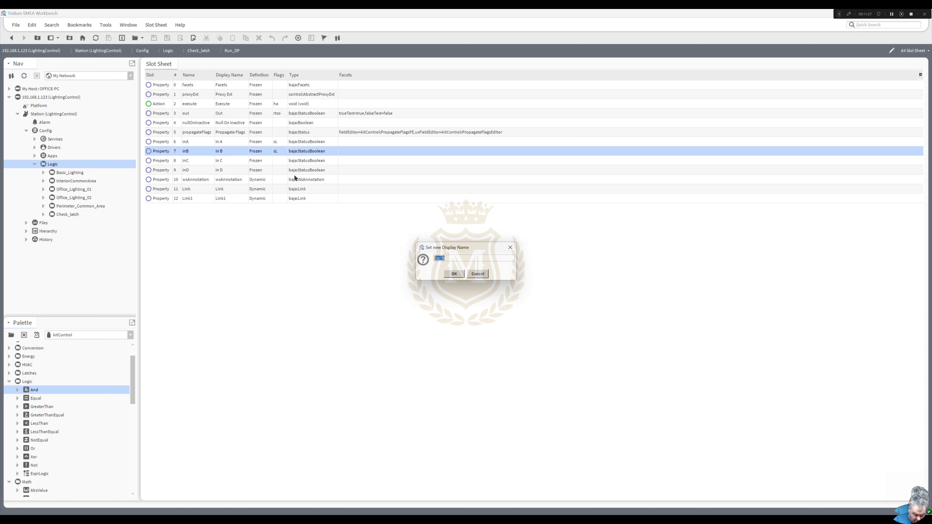
type("Heralthy")
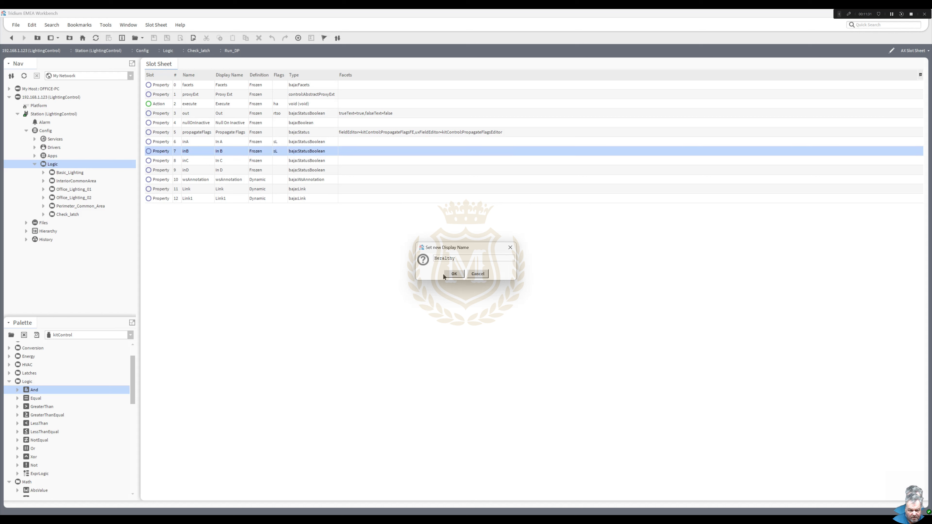
key("BackSpace")
left_click(454, 273)
Set the display name of Run_DP's inA slot to Run and return to the wire sheet.
left_click(232, 146)
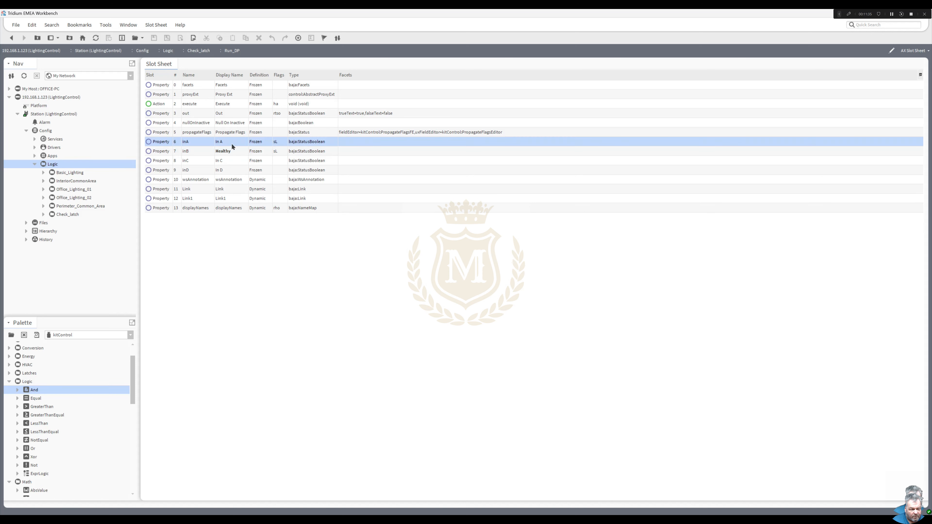
right_click(231, 146)
left_click(260, 177)
type("Run")
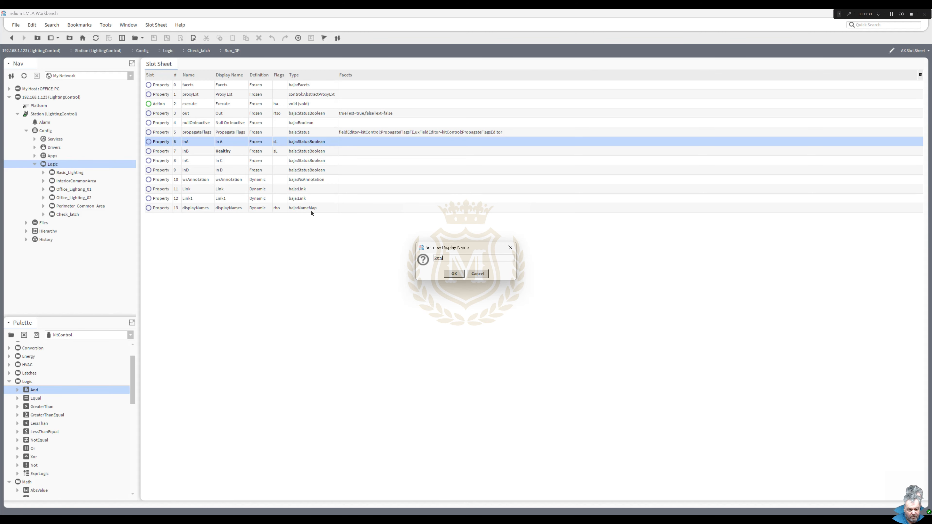
left_click(454, 273)
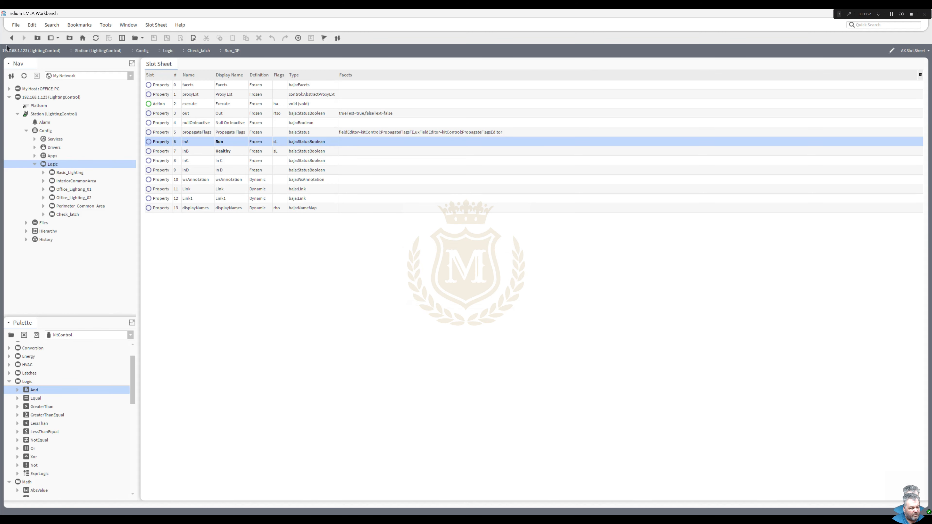
left_click(11, 38)
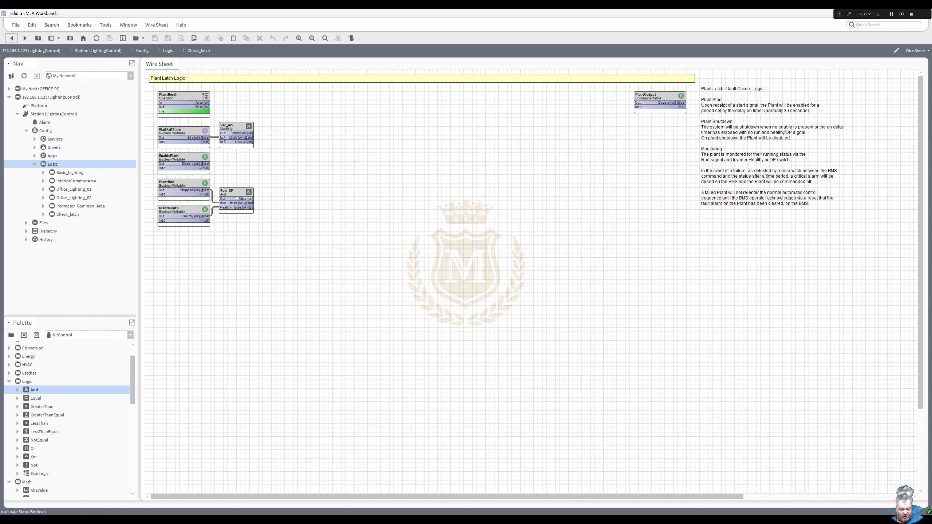
Add an Xor block named Mismatch beside EnablePlant and link Run_DP's Out to its In B.
left_click_drag(33, 456, 230, 177)
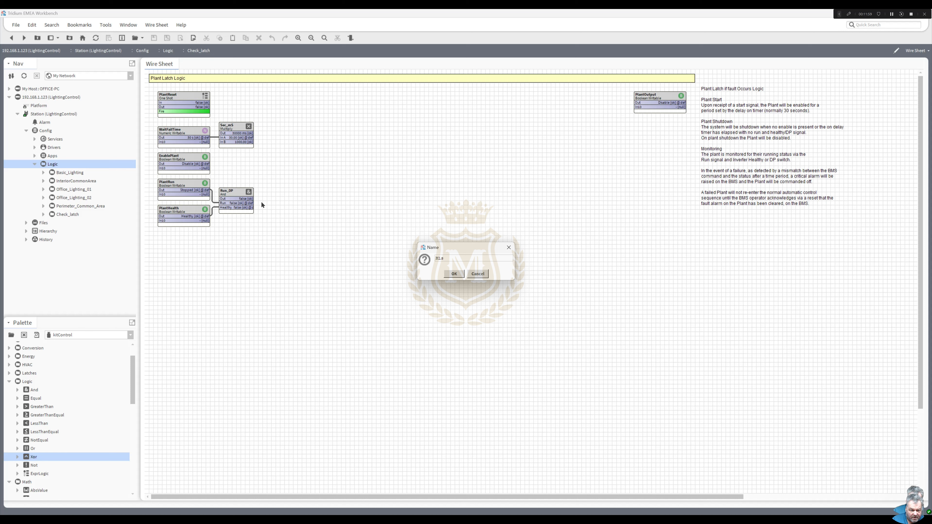
type("Mismatch")
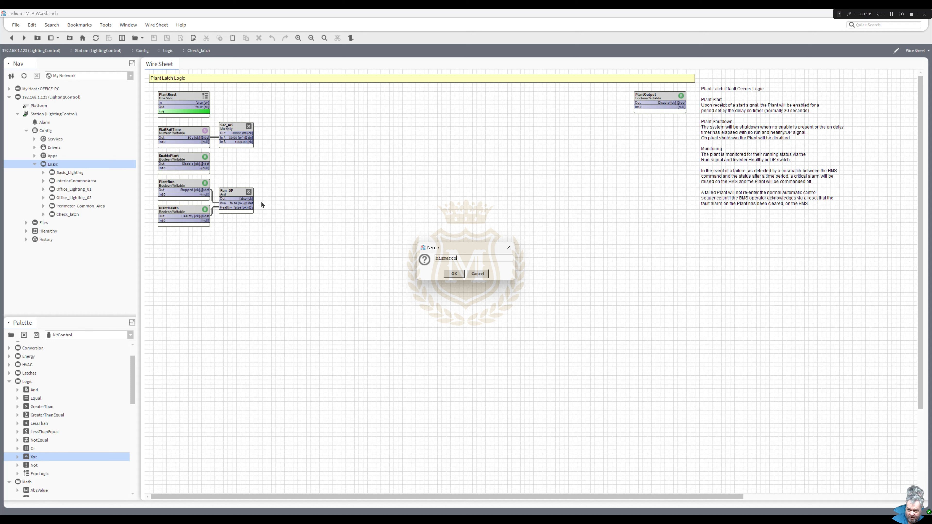
left_click(455, 273)
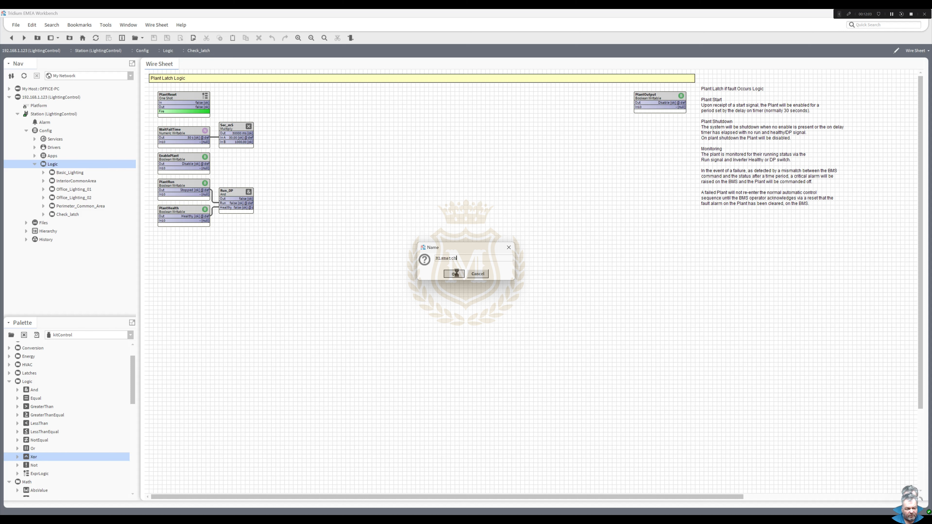
left_click_drag(241, 167, 236, 158)
left_click_drag(243, 194, 222, 173)
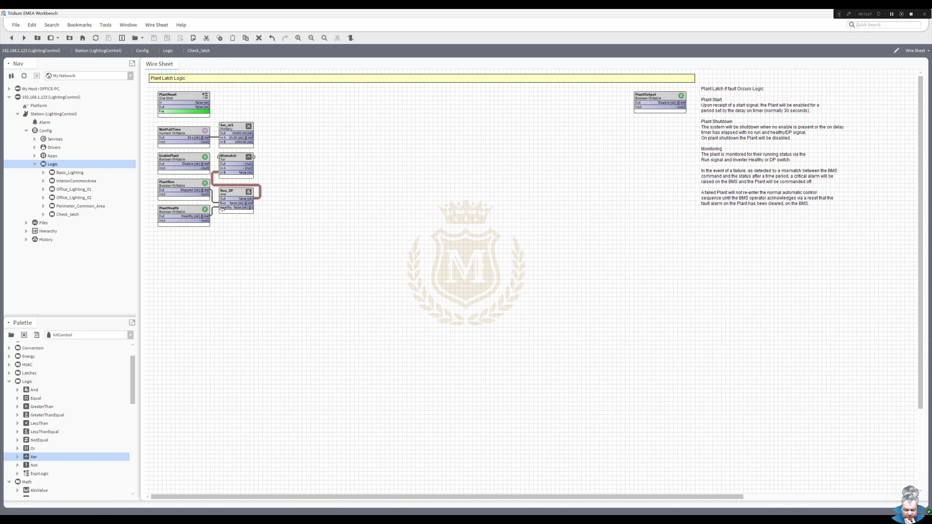
Set PlantHealth's facets to trueText Healthy and falseText FAULT!, save them, and return to the wire sheet.
double_click(188, 214)
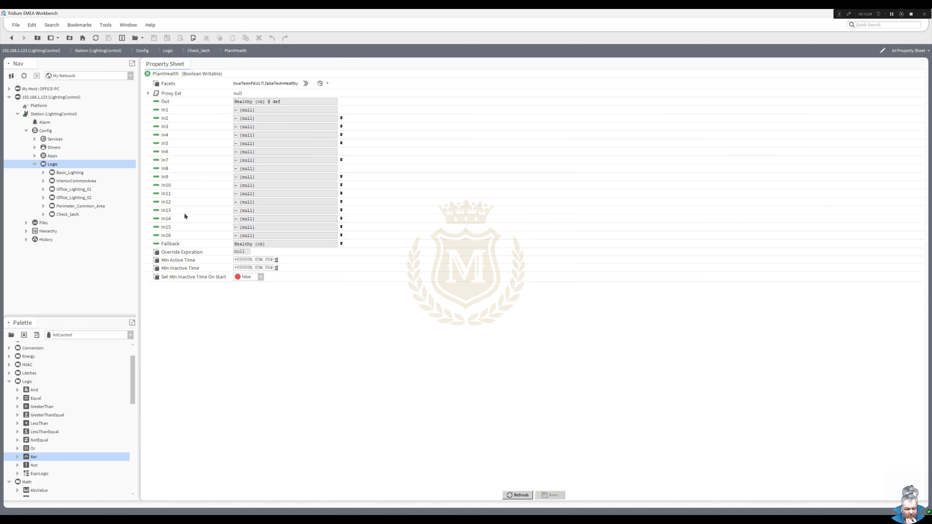
left_click(306, 83)
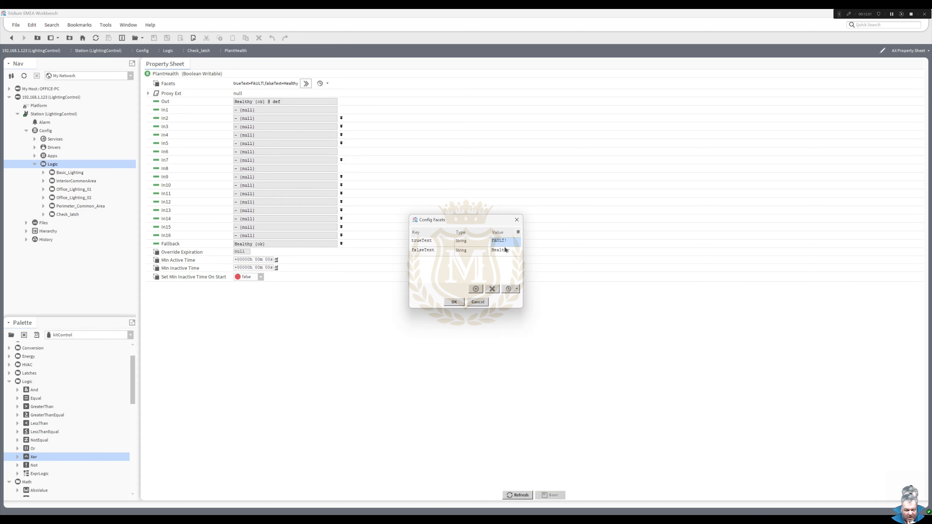
left_click(436, 240)
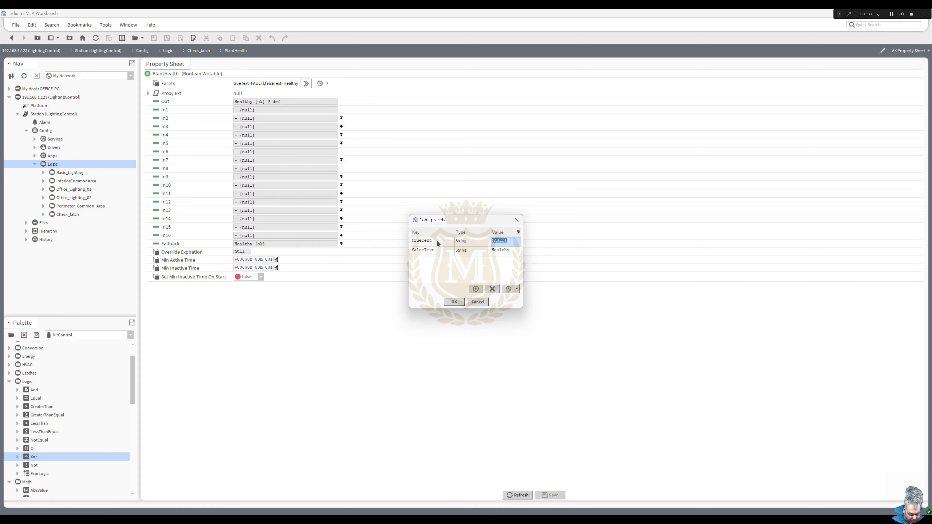
type("Healthy")
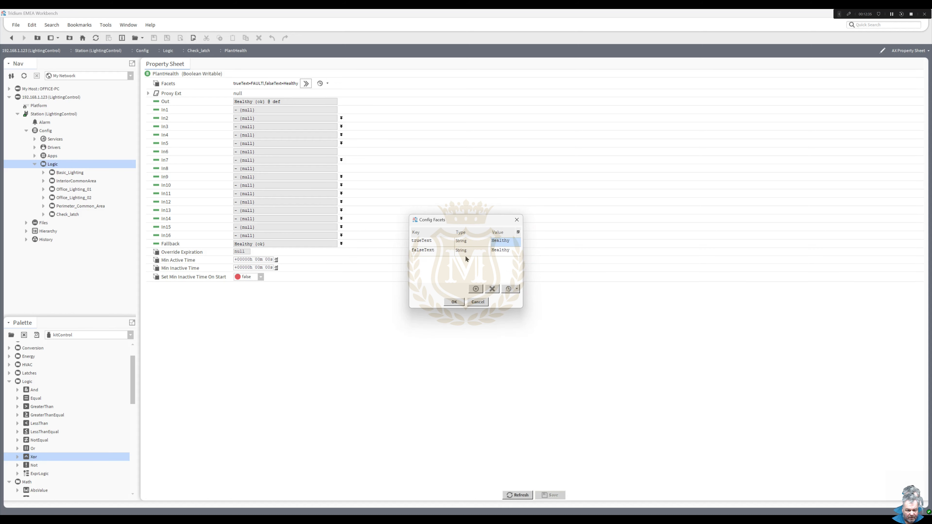
left_click(428, 253)
type("FA")
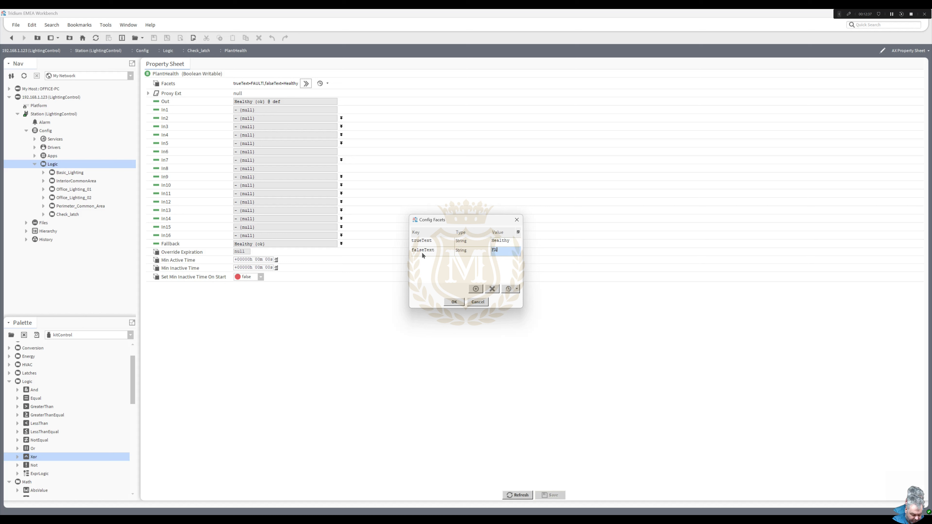
type("ULT!")
left_click(454, 301)
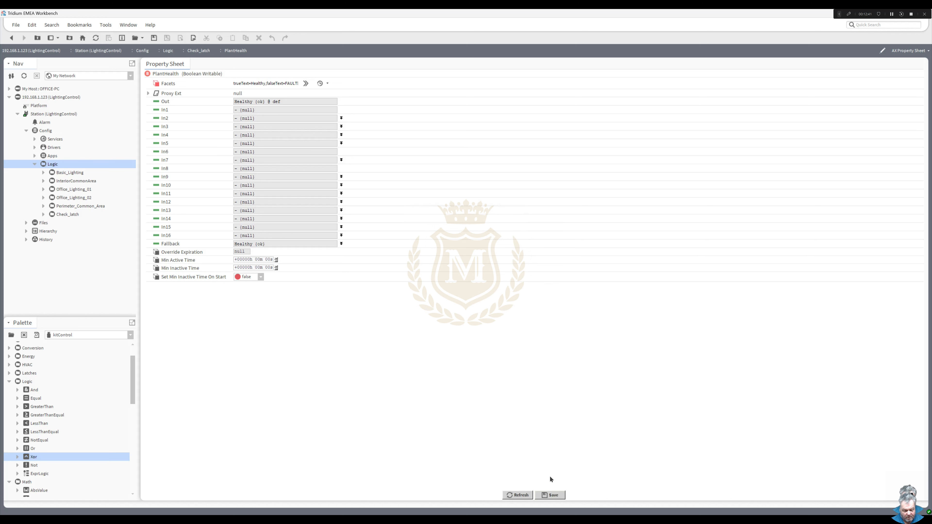
left_click(553, 496)
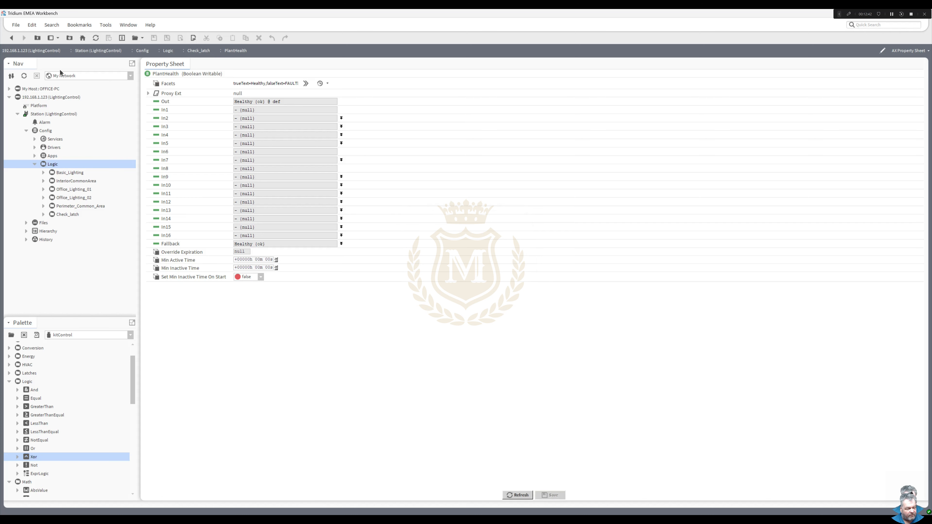
left_click(11, 38)
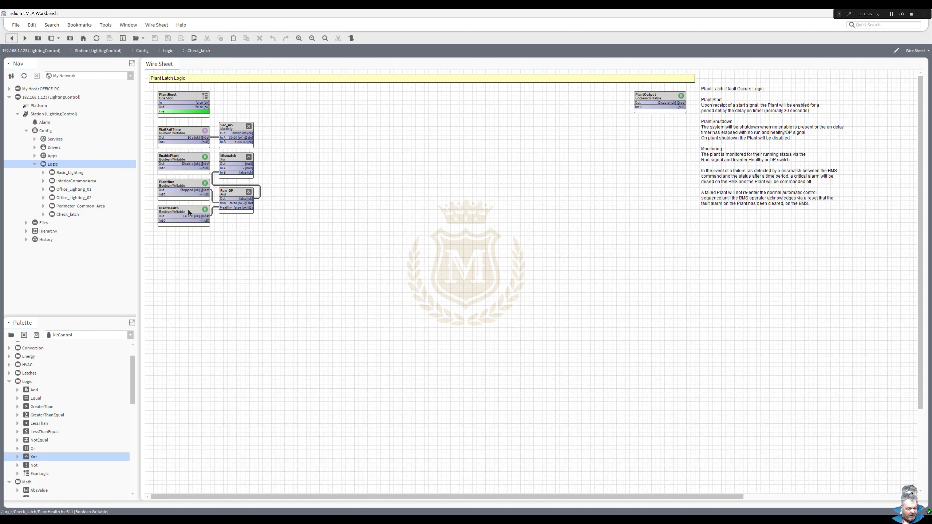
Set the PlantHealth point to Healthy using its Set action.
right_click(188, 210)
mouse_move(251, 224)
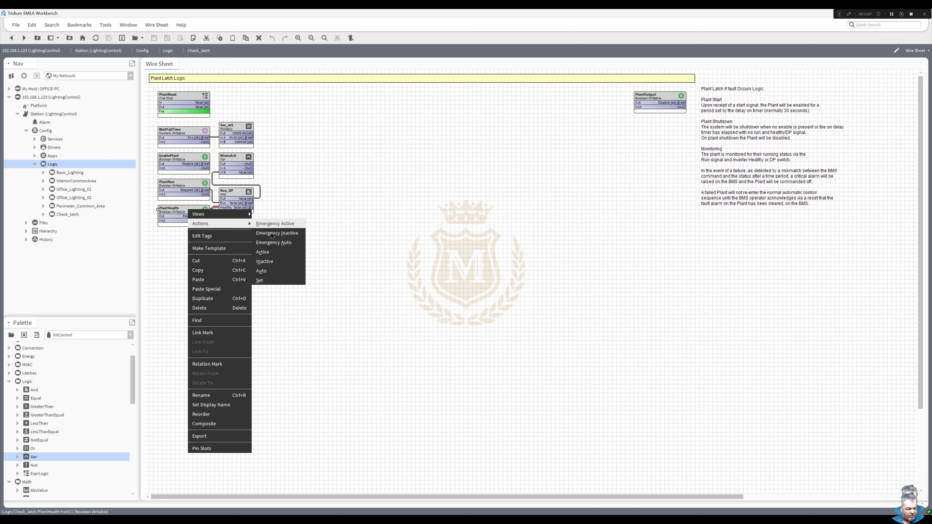
left_click(277, 279)
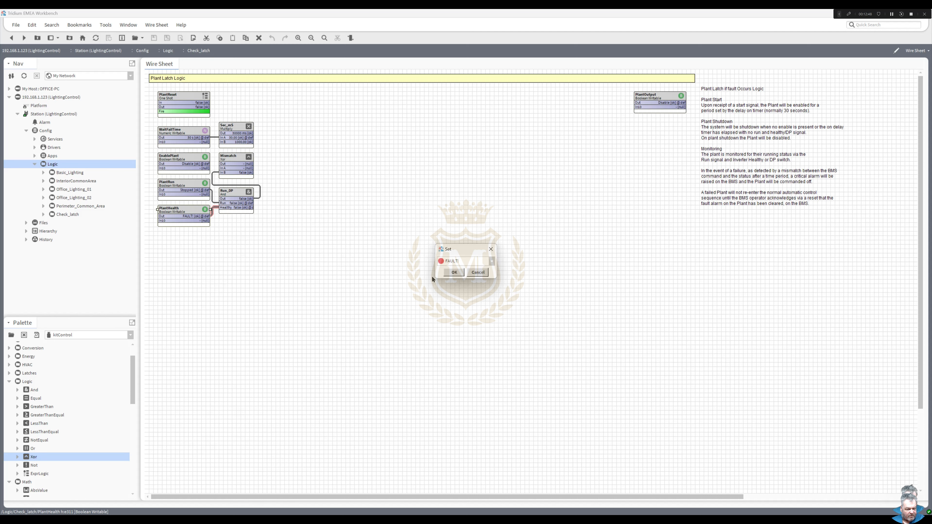
left_click(493, 261)
left_click(454, 274)
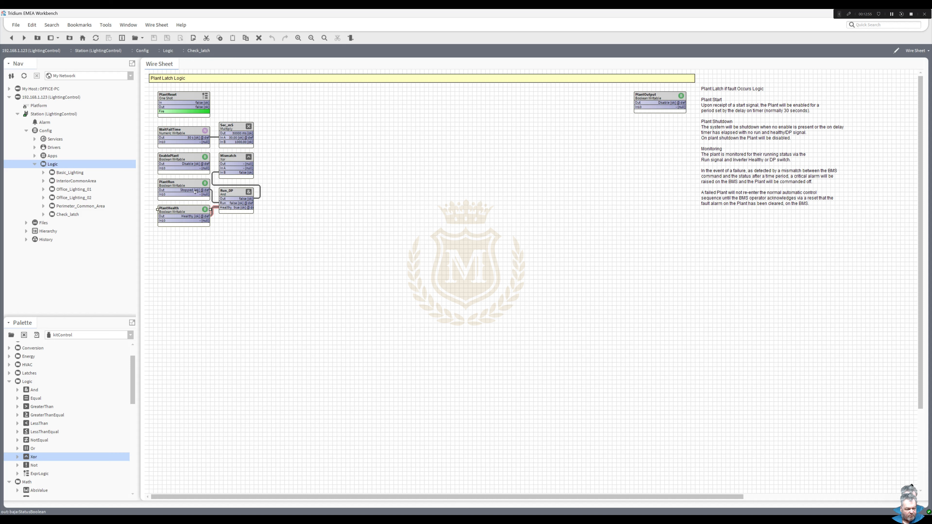
Set the PlantRun point to Running using its Set action.
right_click(175, 186)
mouse_move(224, 198)
left_click(249, 254)
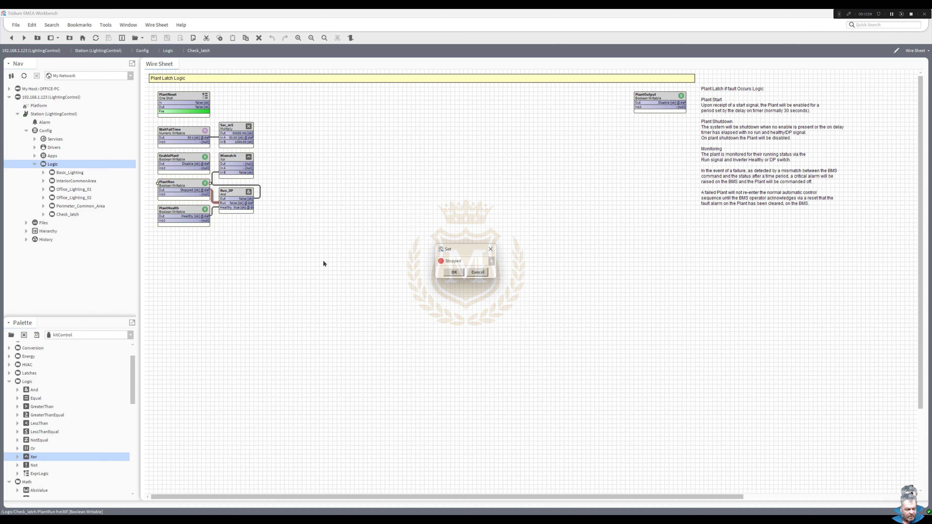
left_click(492, 262)
left_click(455, 278)
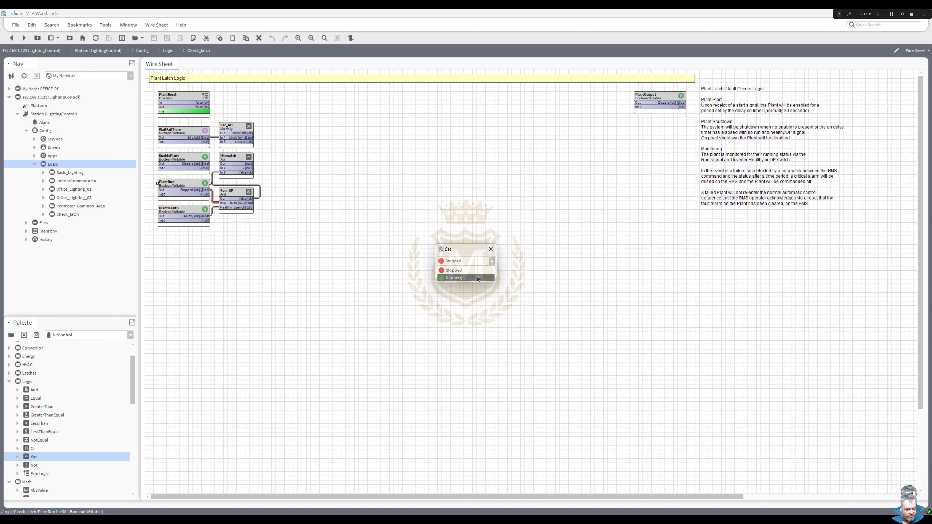
left_click(454, 273)
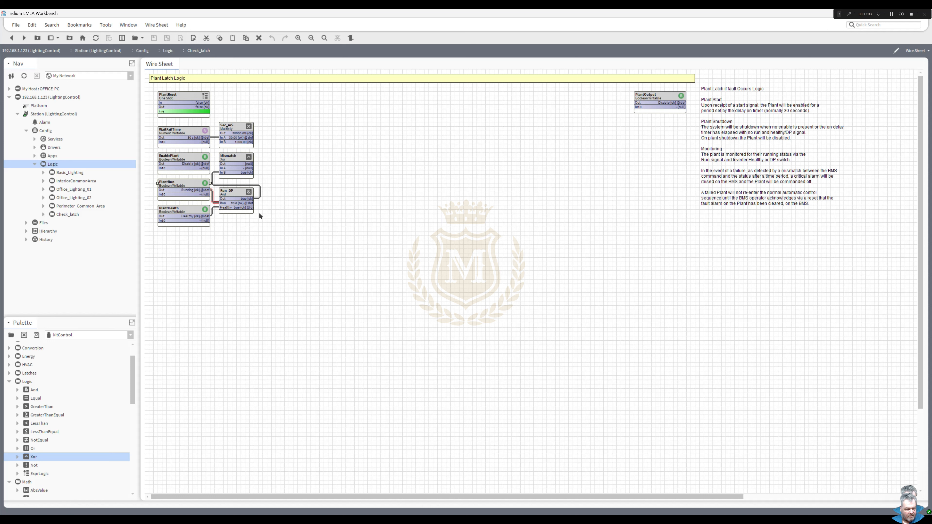
left_click(260, 197)
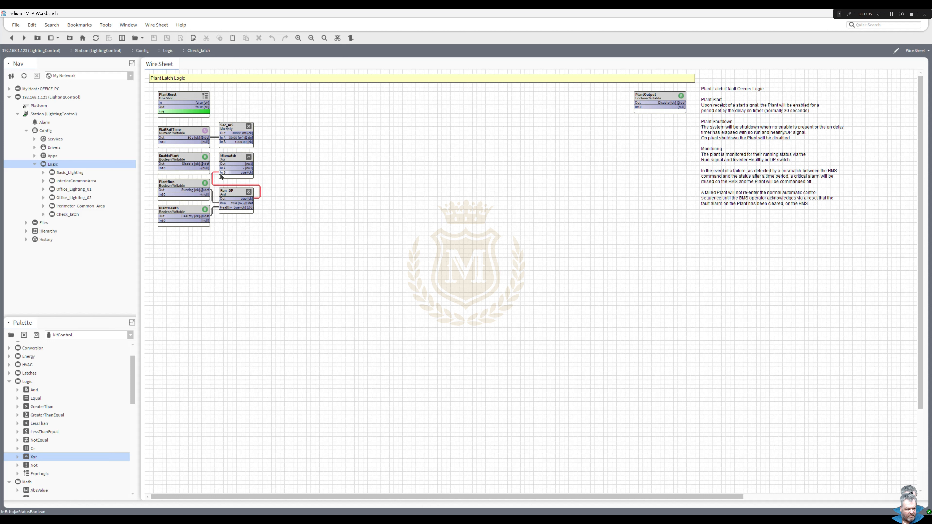
Set the EnablePlant point to Enable and link its Out to Mismatch's In A.
right_click(182, 163)
mouse_move(206, 174)
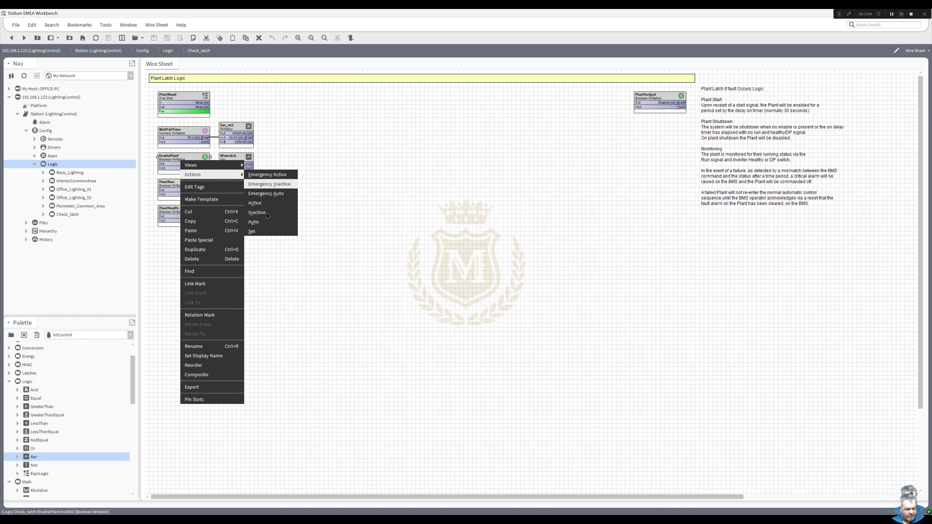
left_click(270, 231)
left_click(492, 259)
left_click(480, 277)
left_click(454, 272)
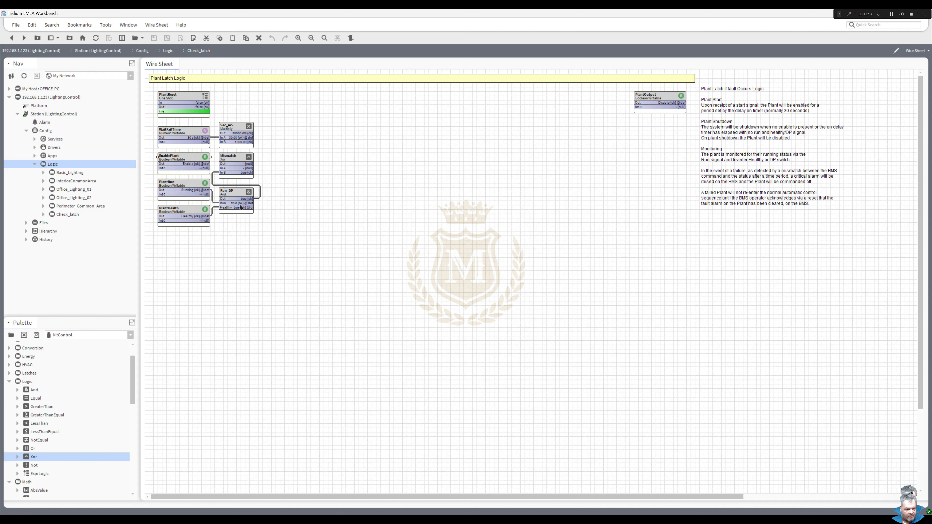
left_click_drag(207, 164, 229, 168)
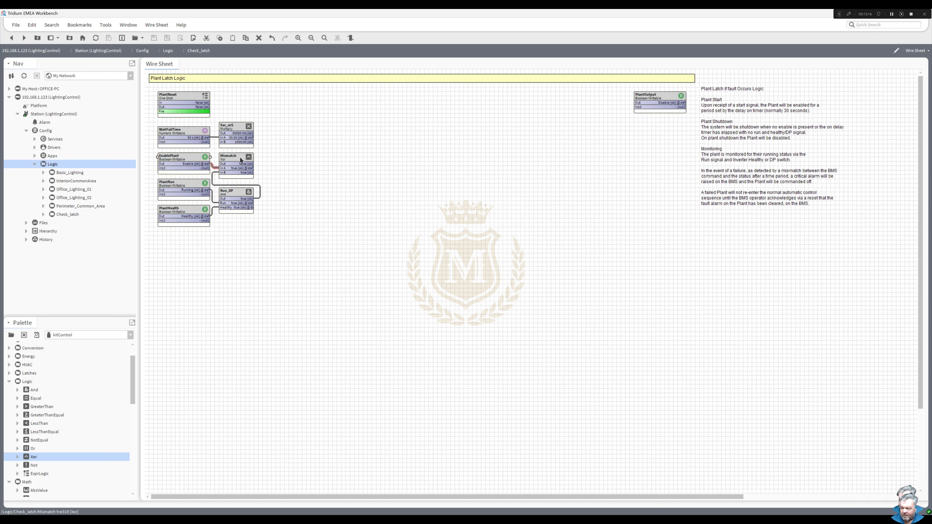
In Mismatch's slot sheet, set the display names of inA to Enable and inB to Running, and return to the wire sheet.
right_click(240, 158)
mouse_move(249, 162)
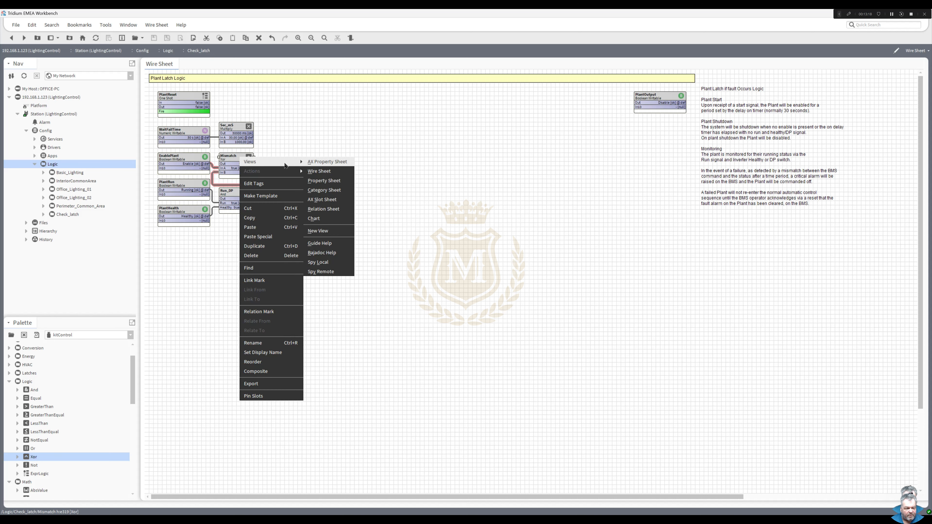
left_click(334, 200)
double_click(227, 142)
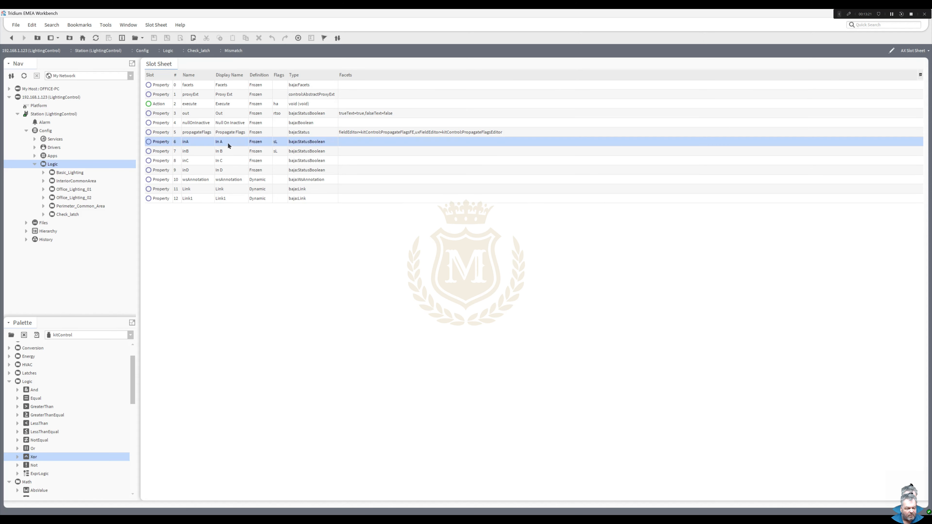
type("Enable")
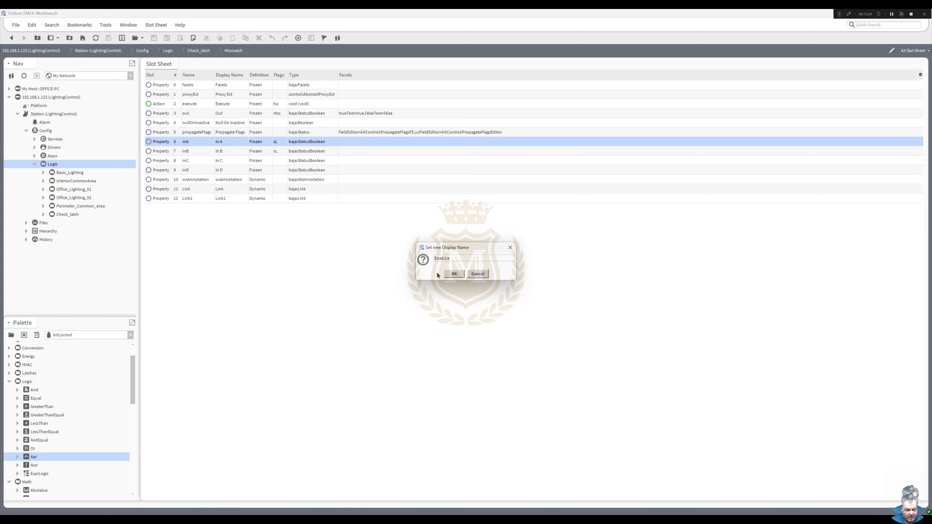
left_click(453, 274)
double_click(231, 153)
type("Running")
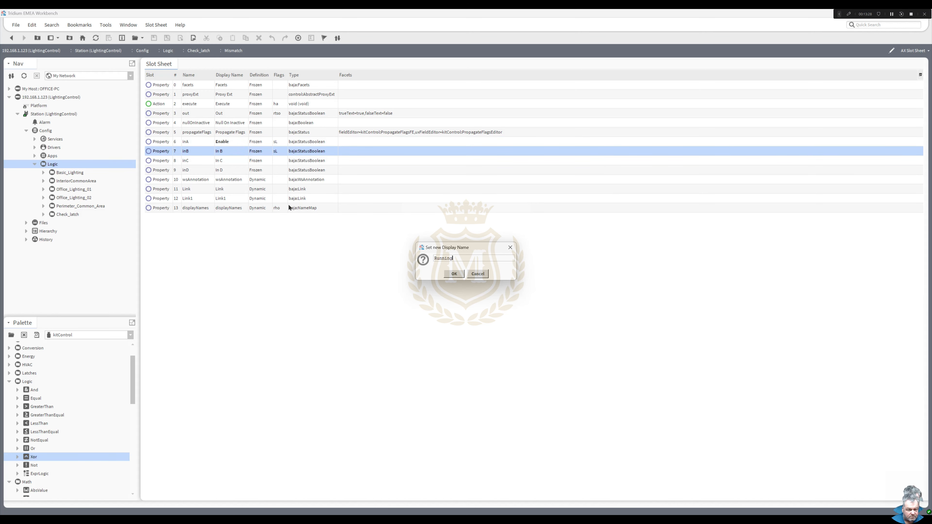
left_click(454, 273)
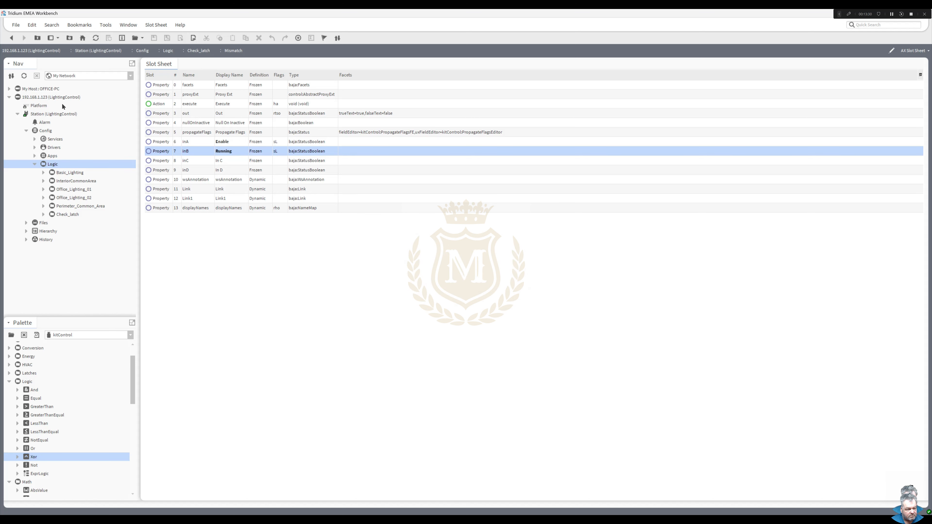
key("alt+Left")
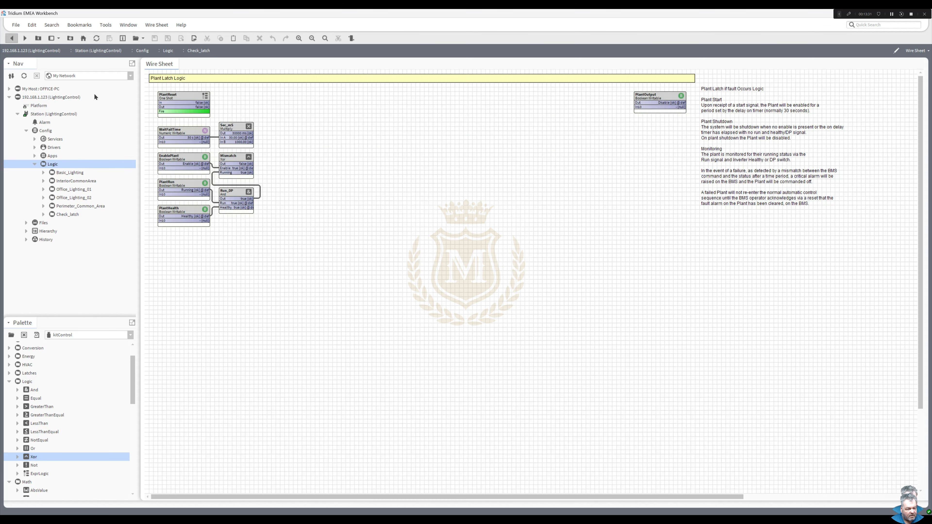
Add an And block from the palette, place it beside Mismatch, and link Mismatch's Out to its In A.
left_click(238, 158)
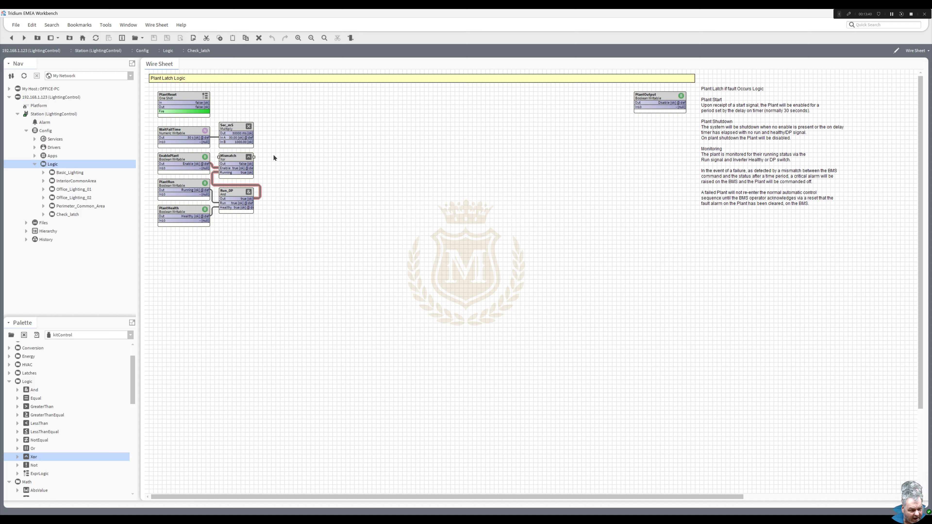
left_click_drag(31, 393, 308, 170)
left_click(453, 273)
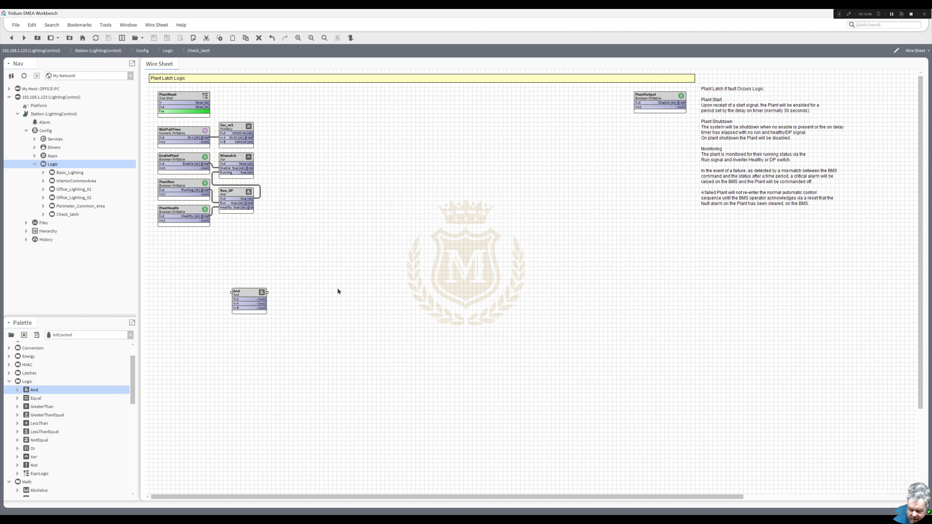
left_click_drag(263, 296, 288, 151)
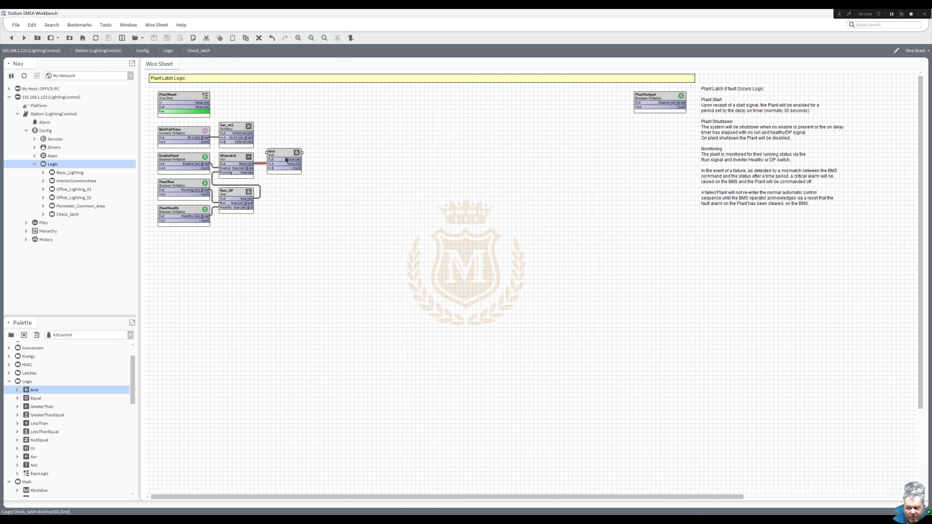
Rename the new And block beside Mismatch as Latch.
right_click(285, 157)
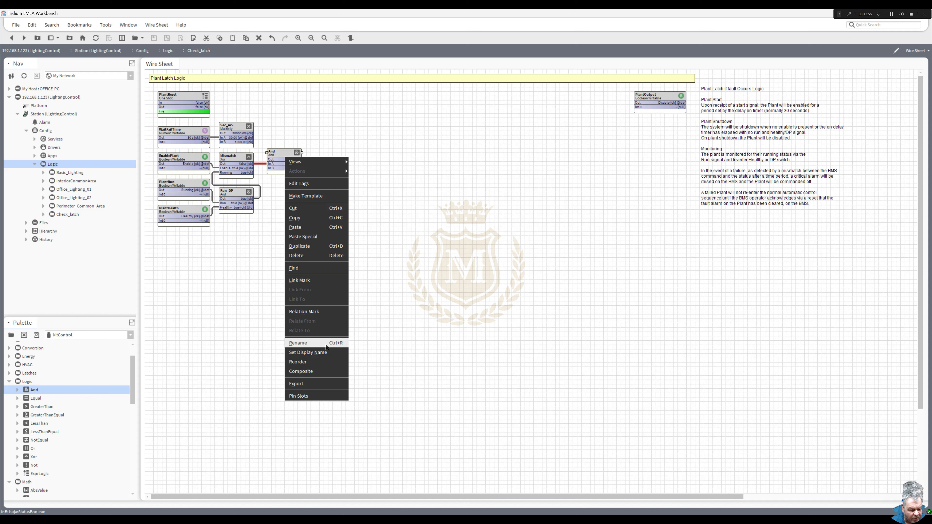
left_click(298, 343)
type("latch")
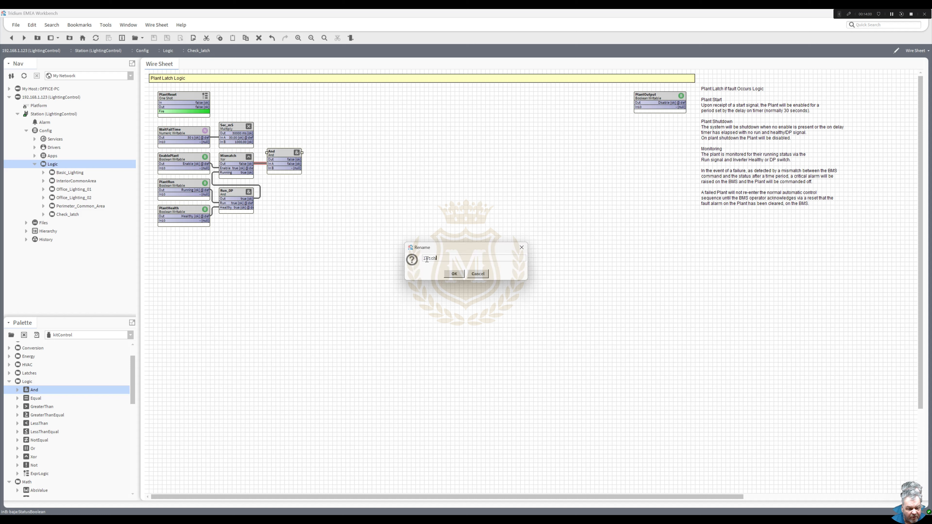
left_click_drag(426, 259, 410, 261)
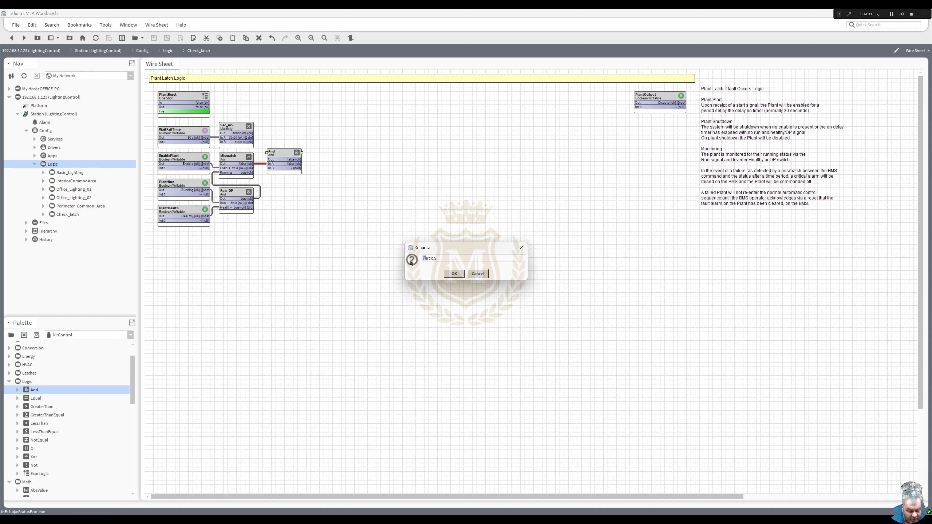
left_click(454, 273)
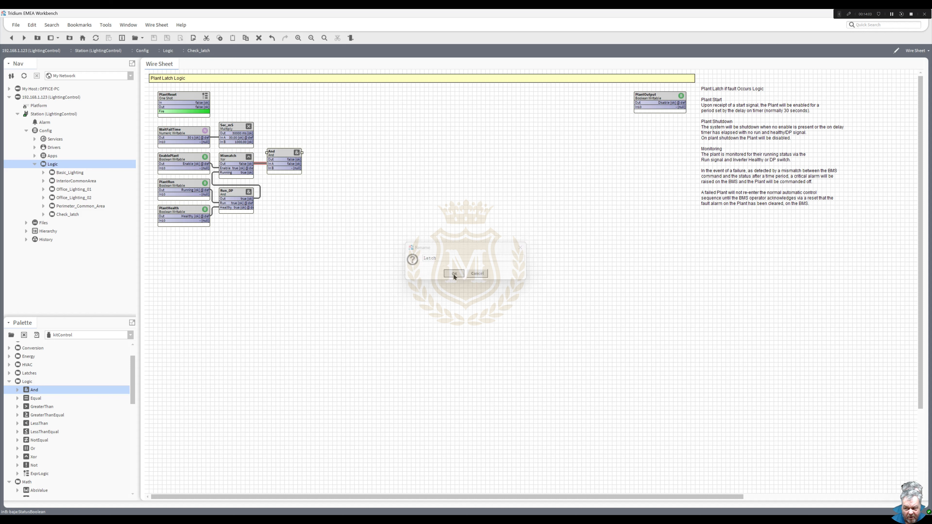
Open Latch's slot sheet and set the display name of inA to Issue.
right_click(282, 154)
mouse_move(308, 158)
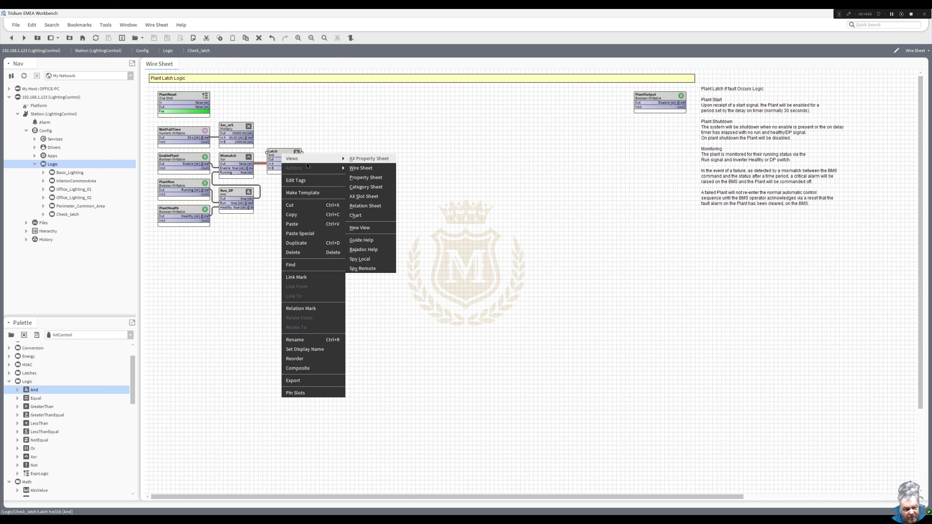
left_click(366, 197)
left_click(228, 151)
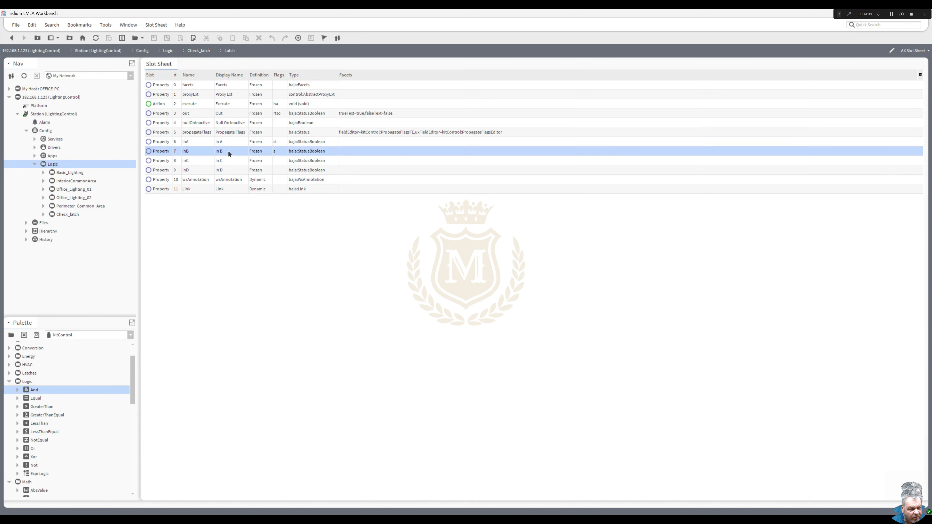
double_click(229, 142)
type("Issue")
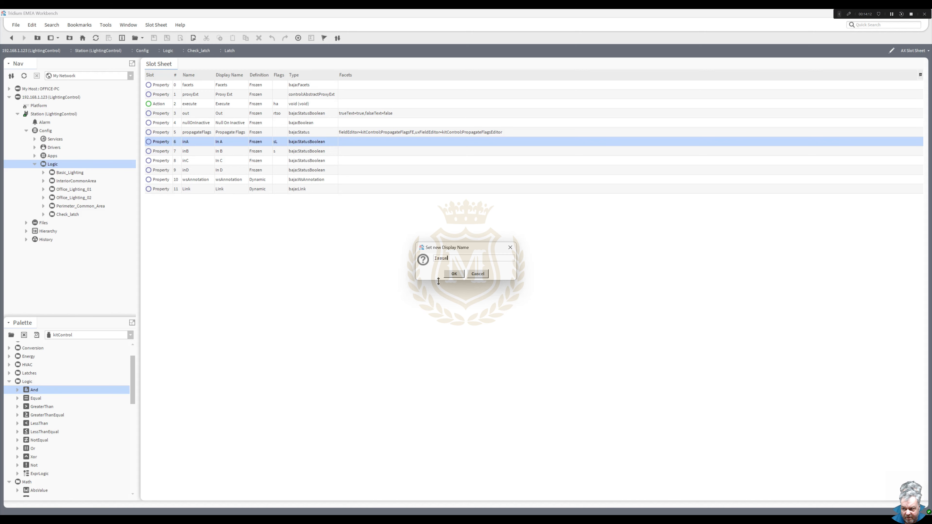
left_click(454, 274)
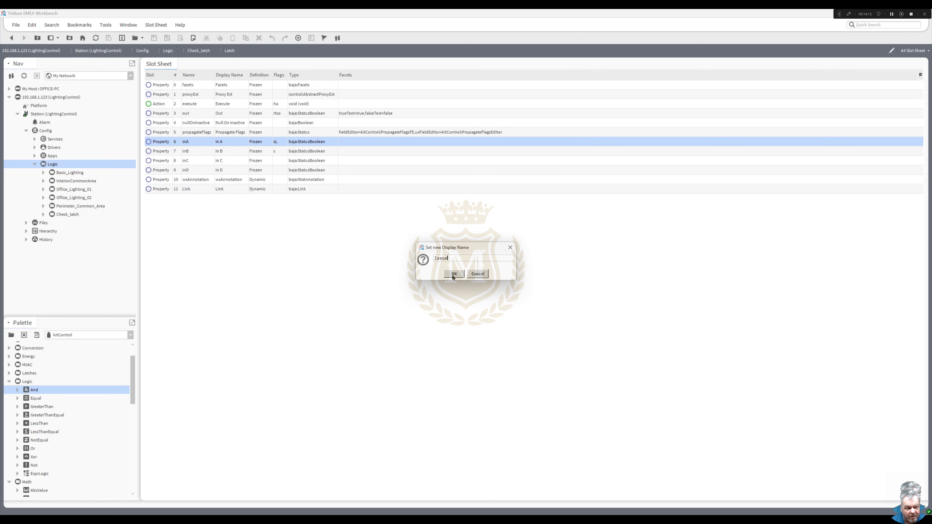
Set the display name of Latch's inB slot to No Fail and return to the Check_latch wire sheet.
left_click(231, 150)
type("s")
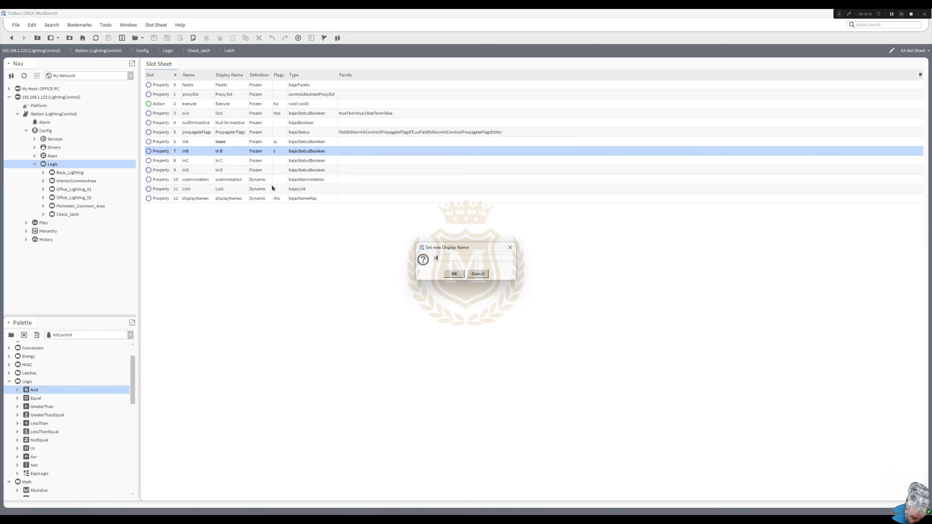
type("o Fail")
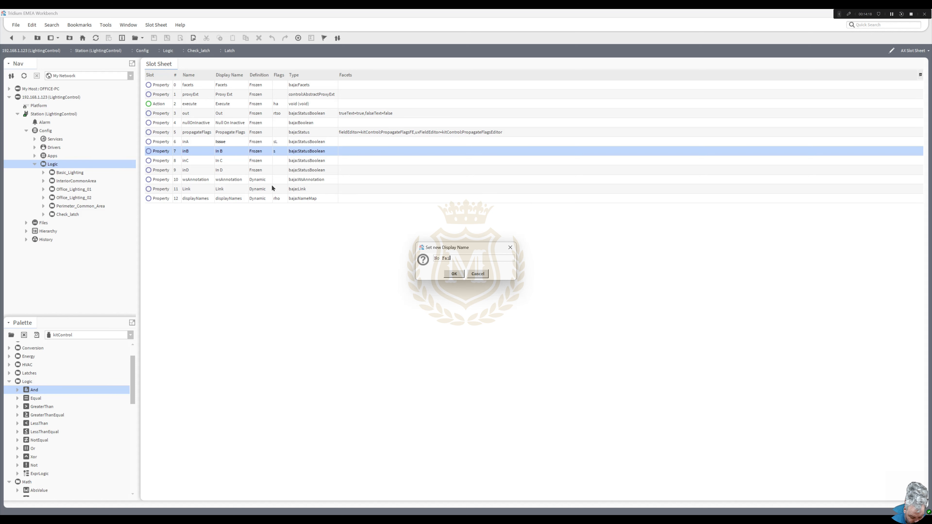
left_click(457, 275)
left_click(19, 39)
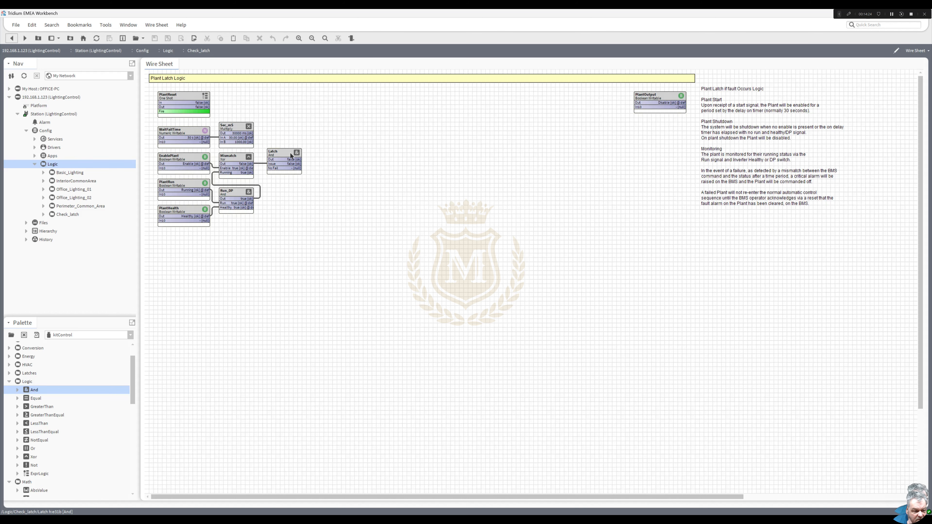
left_click(291, 155)
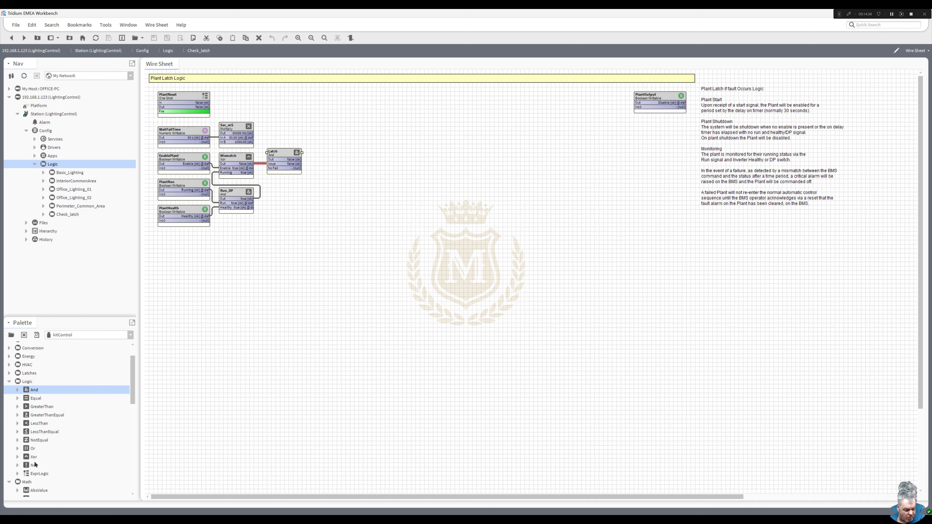
Add a Not block and a BooleanDelay block with their default names to the wire sheet, above and beyond Latch.
left_click_drag(36, 464, 359, 82)
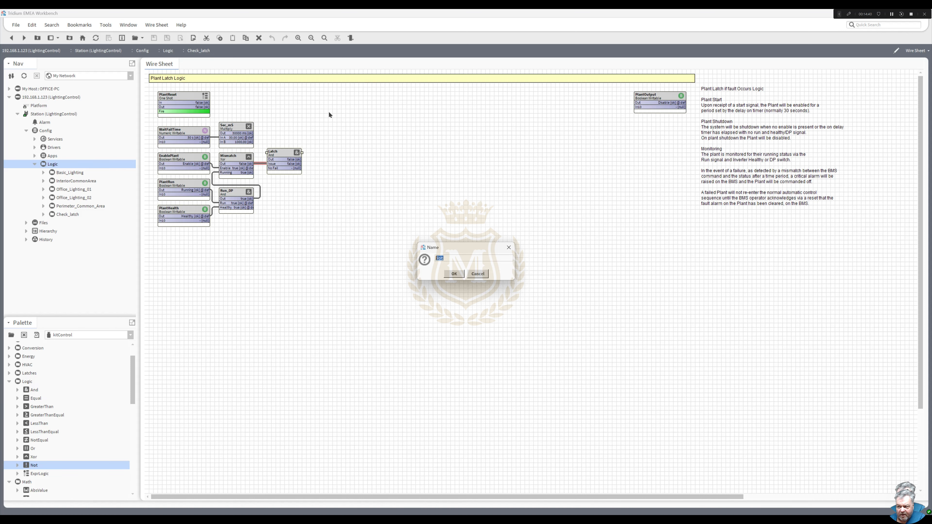
left_click(455, 273)
left_click_drag(134, 373, 121, 462)
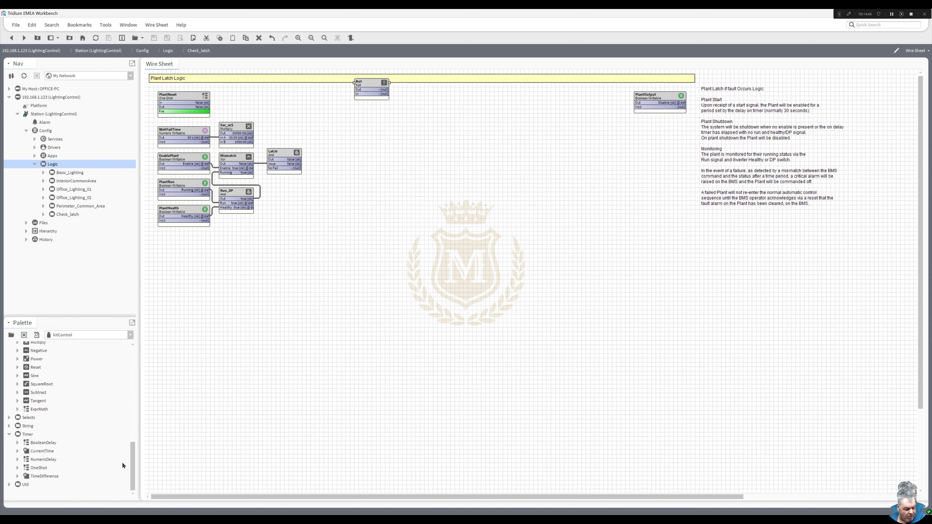
left_click_drag(39, 443, 354, 110)
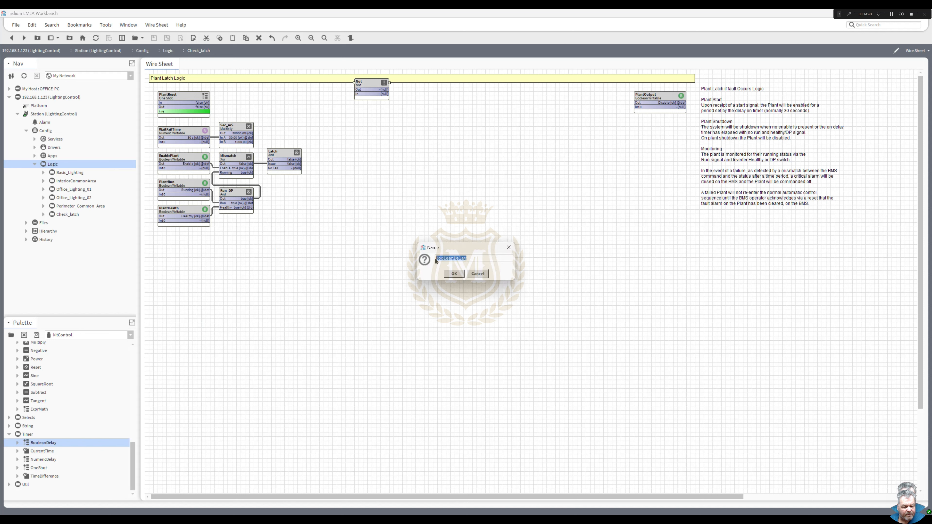
left_click(454, 274)
Pin the On Delay and On Delay Active slots on the BooleanDelay block.
right_click(362, 119)
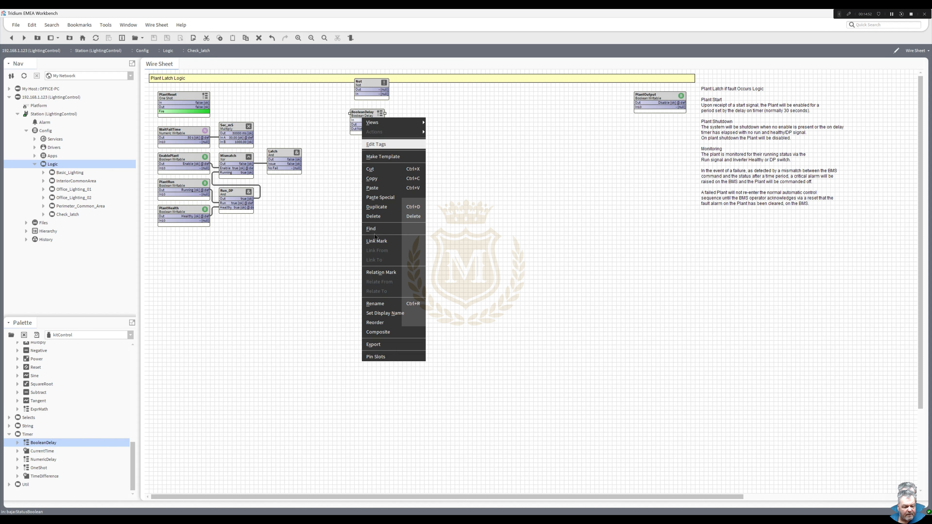
left_click(385, 357)
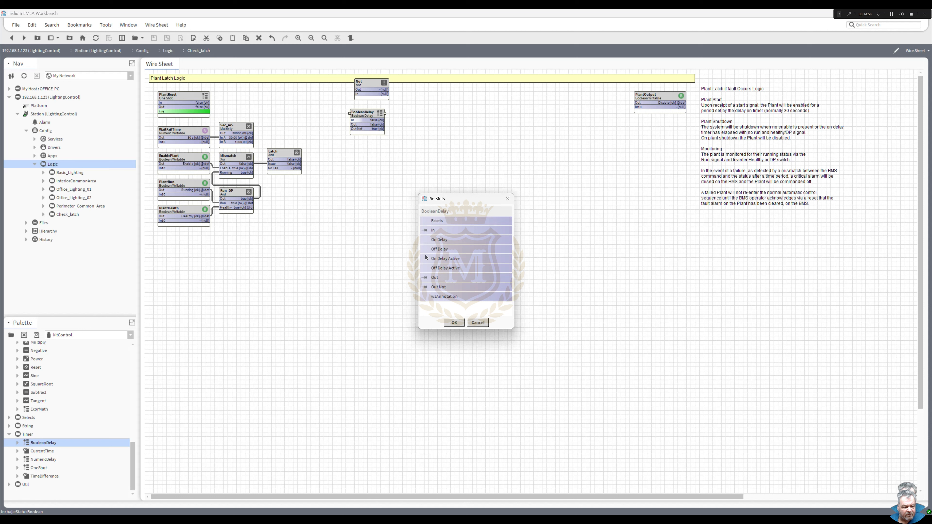
left_click(425, 258)
left_click(453, 322)
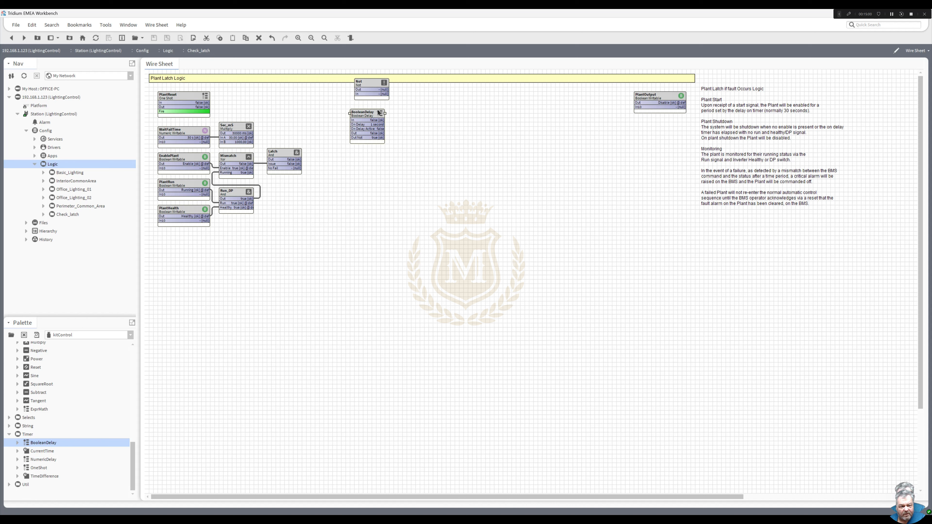
right_click(373, 117)
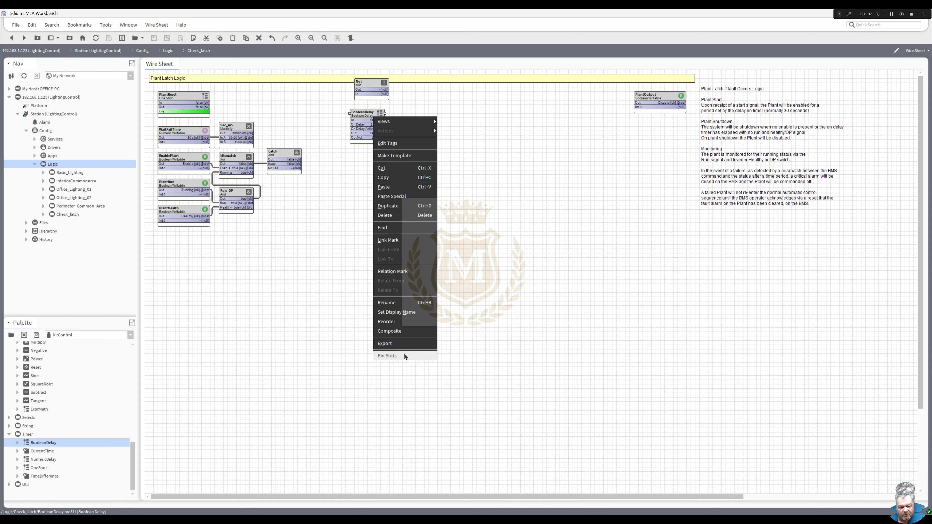
left_click(423, 148)
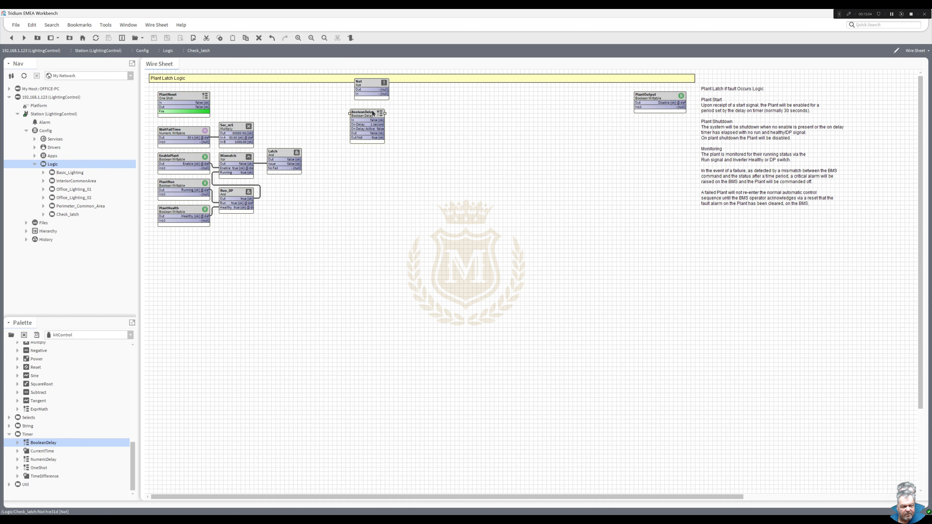
Rename the BooleanDelay block as waitForRunSig and reposition it below the Not block.
left_click_drag(371, 118, 384, 136)
right_click(384, 136)
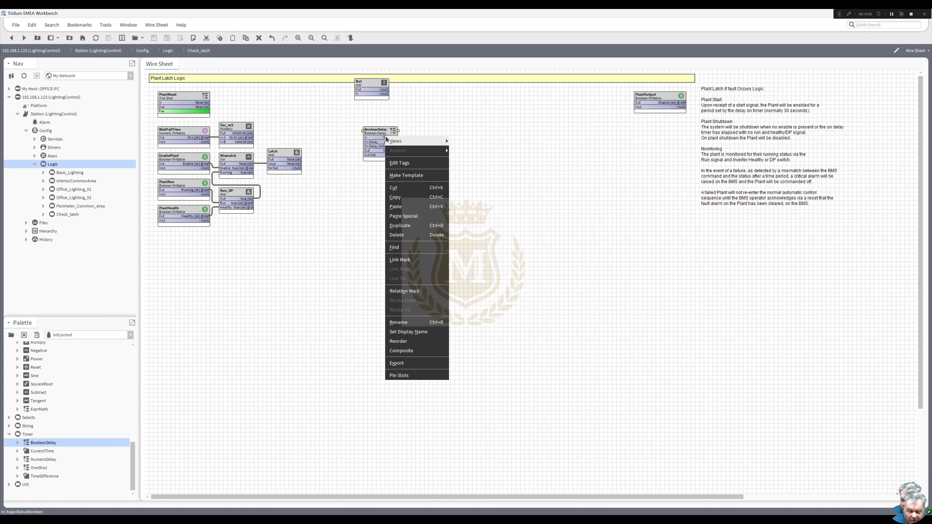
left_click(398, 322)
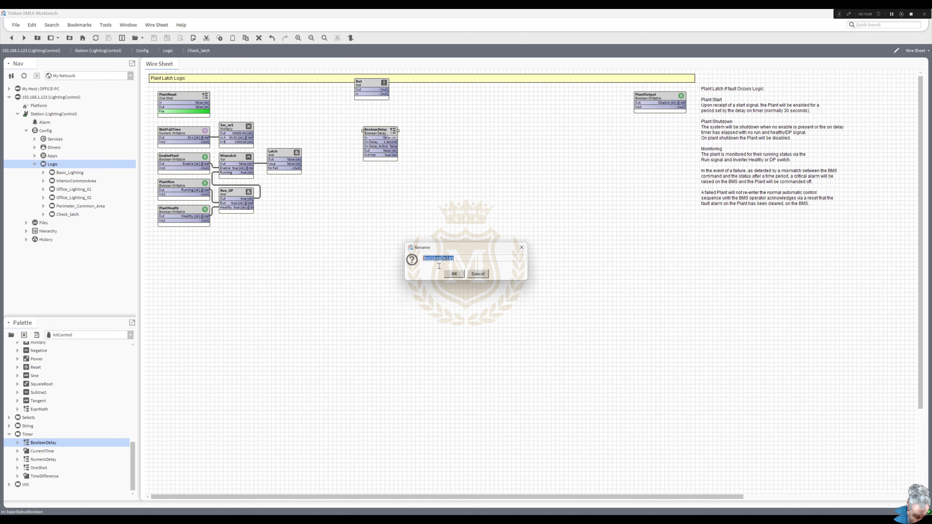
type("wait")
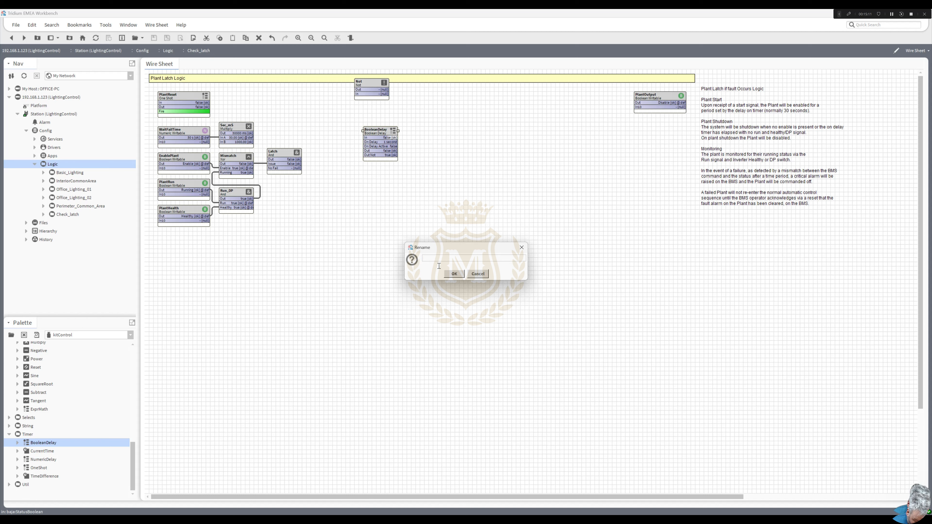
type("it")
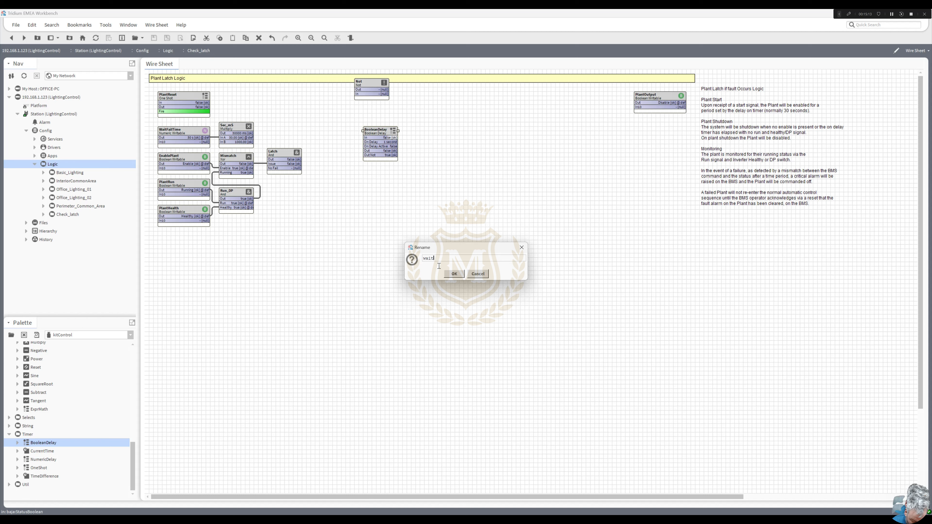
type("ForRunSig")
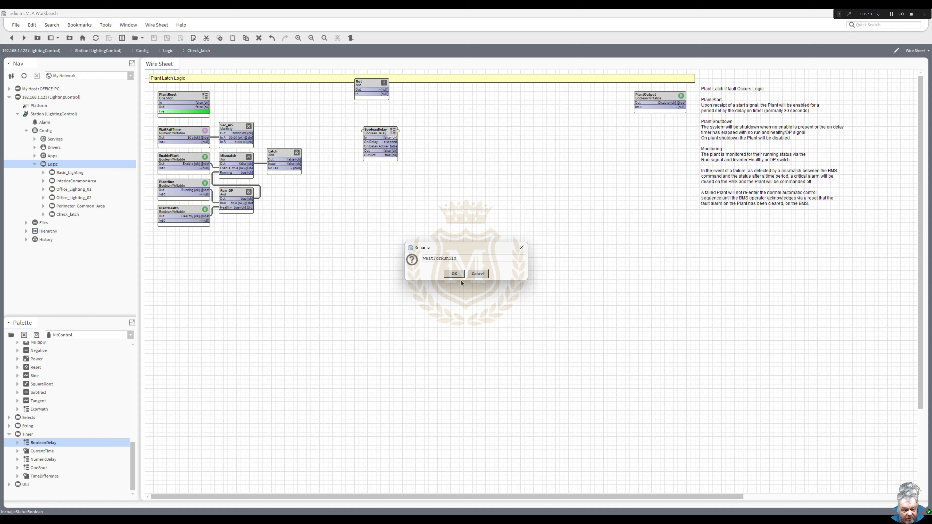
left_click(453, 274)
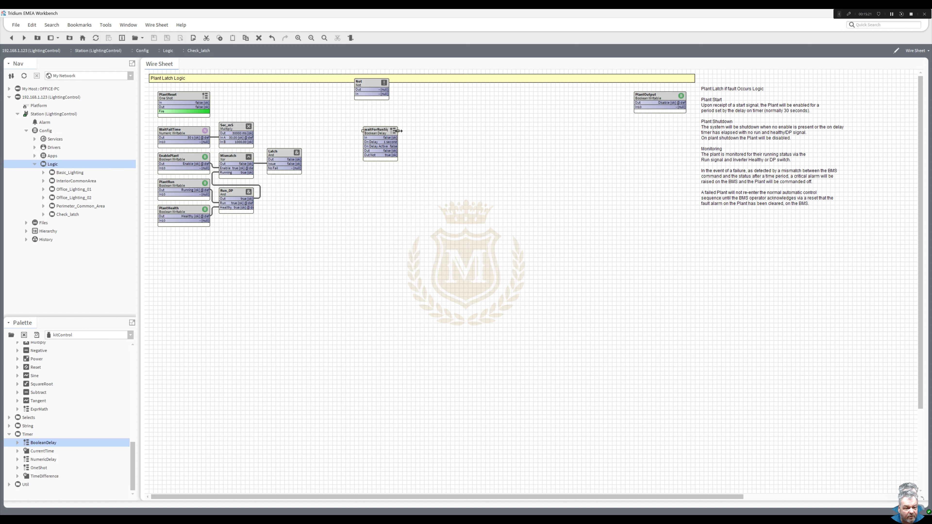
left_click_drag(380, 135, 370, 140)
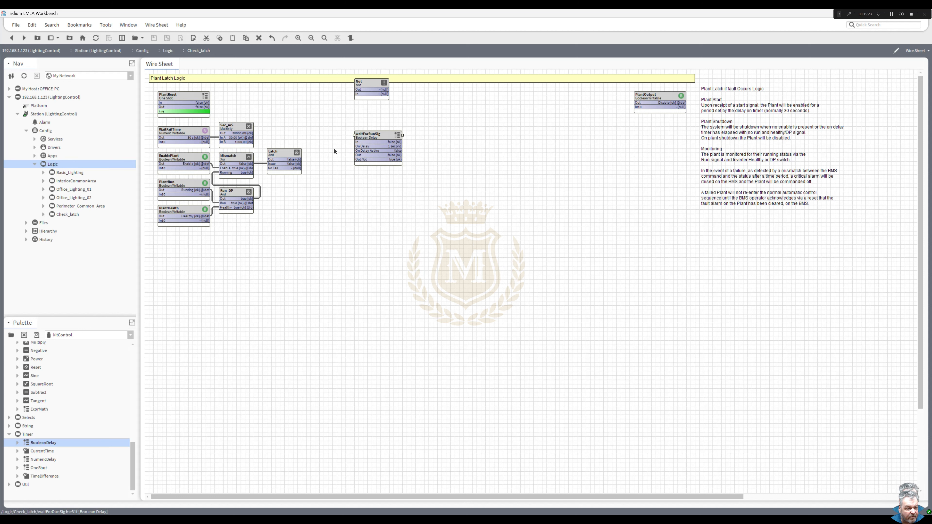
Link Sec_mS's Out to waitForRunSig's On Delay, and Latch's Out to the In of both waitForRunSig and the Not block placed above it.
left_click_drag(251, 133, 371, 125)
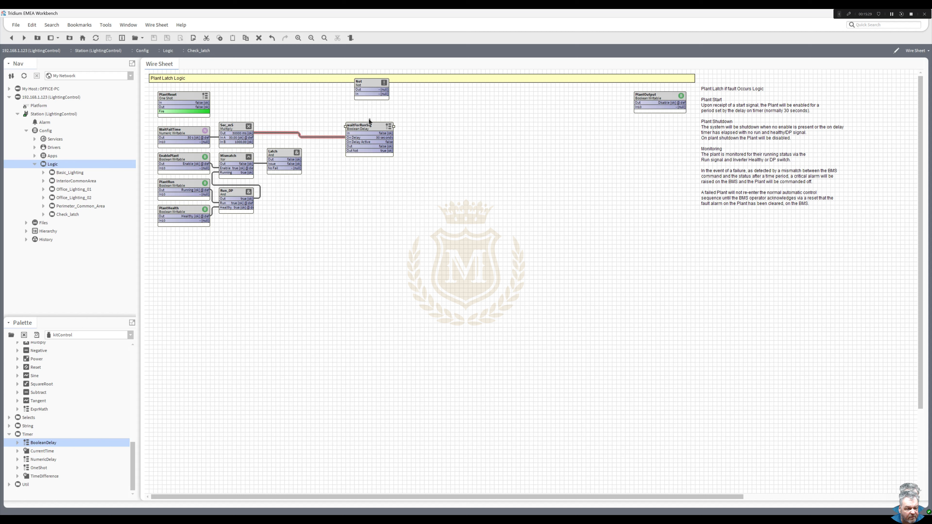
left_click(368, 117)
left_click_drag(298, 158, 347, 134)
left_click_drag(364, 87, 367, 106)
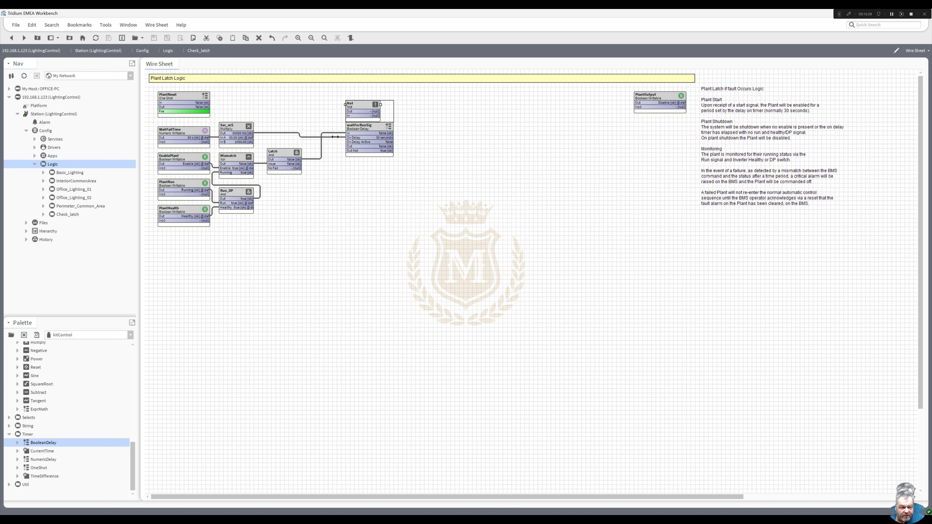
left_click_drag(302, 160, 349, 116)
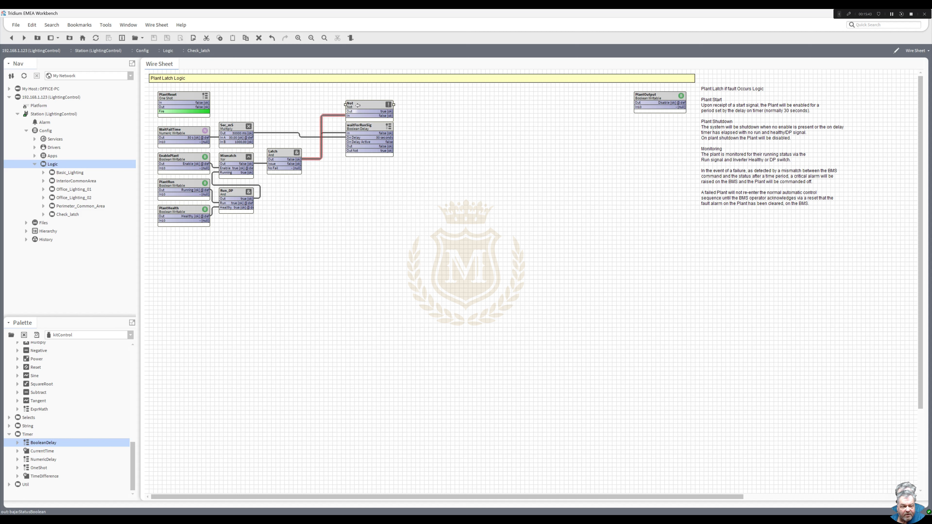
Rename the Not block above waitForRunSig as LatchOff.
right_click(355, 106)
left_click(382, 291)
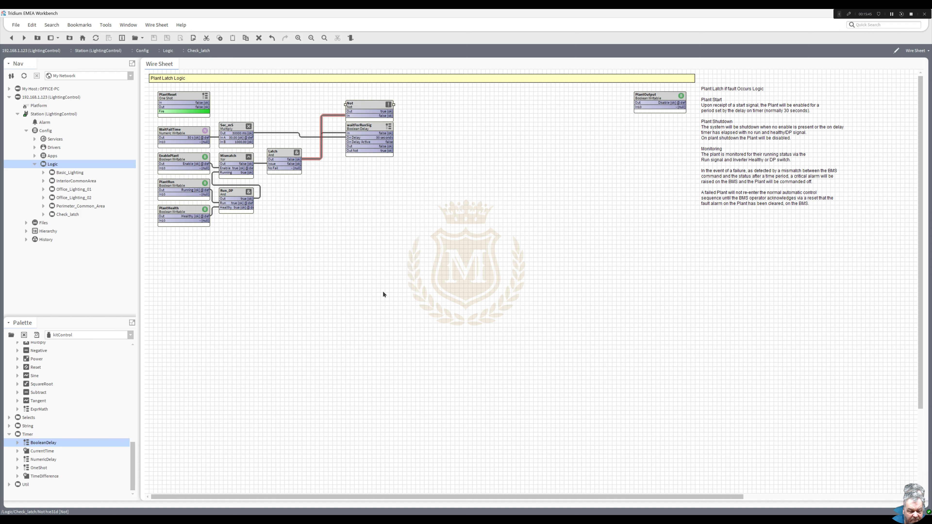
type("latchOff")
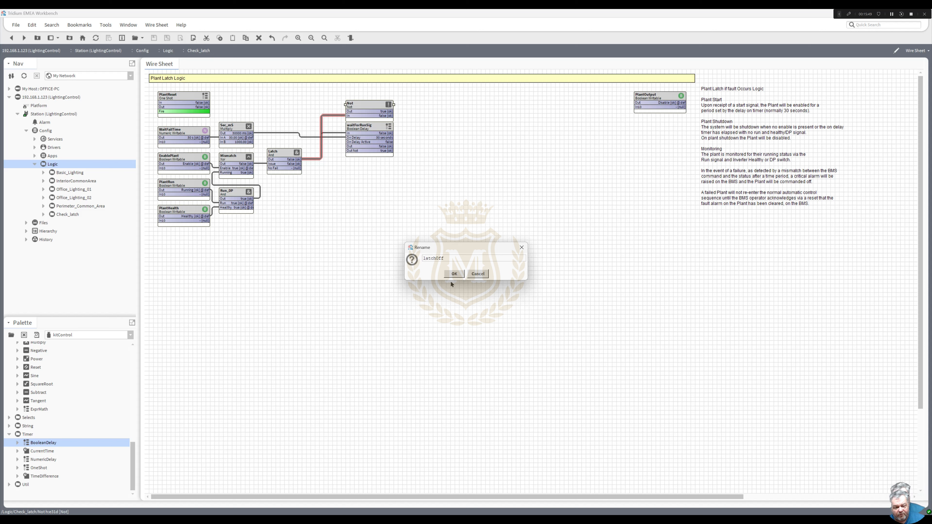
left_click_drag(426, 258, 397, 261)
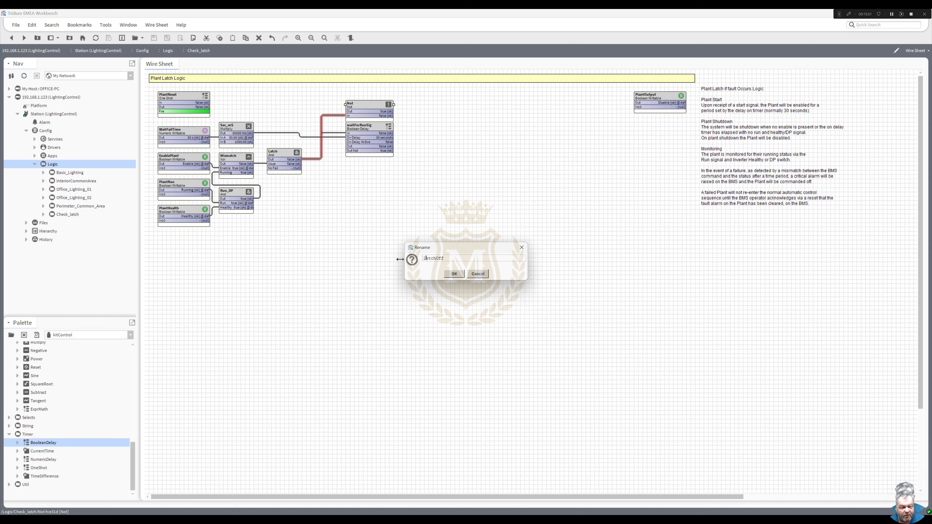
left_click(454, 274)
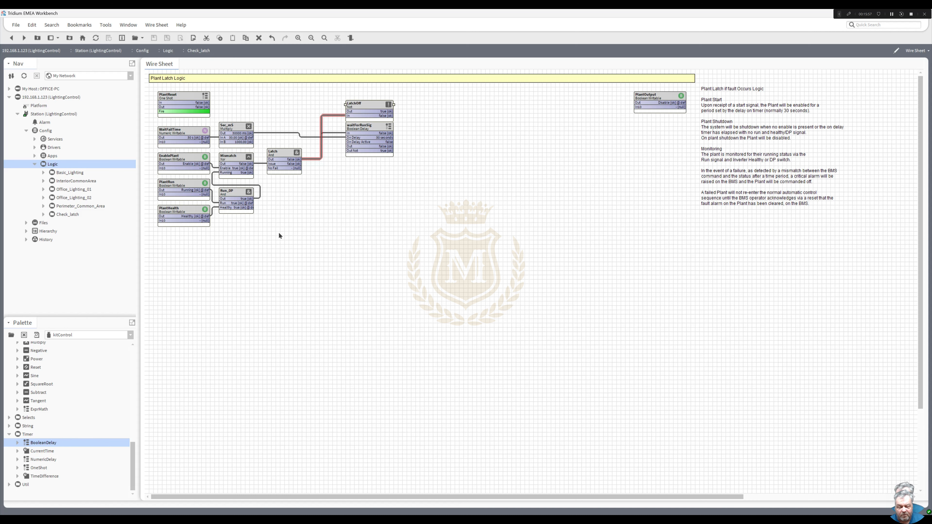
Add an And block named SysReset from the palette and place it to the right of LatchOff.
left_click_drag(134, 448, 131, 370)
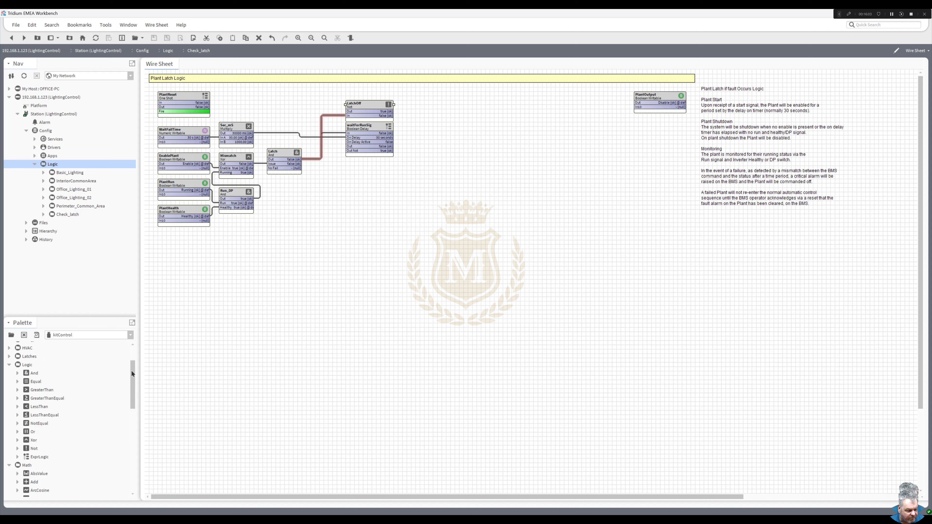
left_click_drag(38, 374, 330, 207)
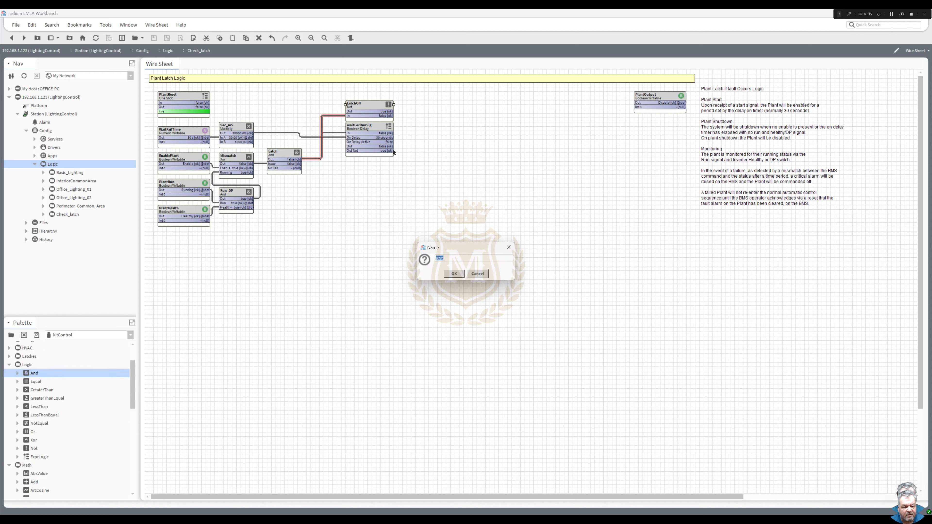
type("Sysreset")
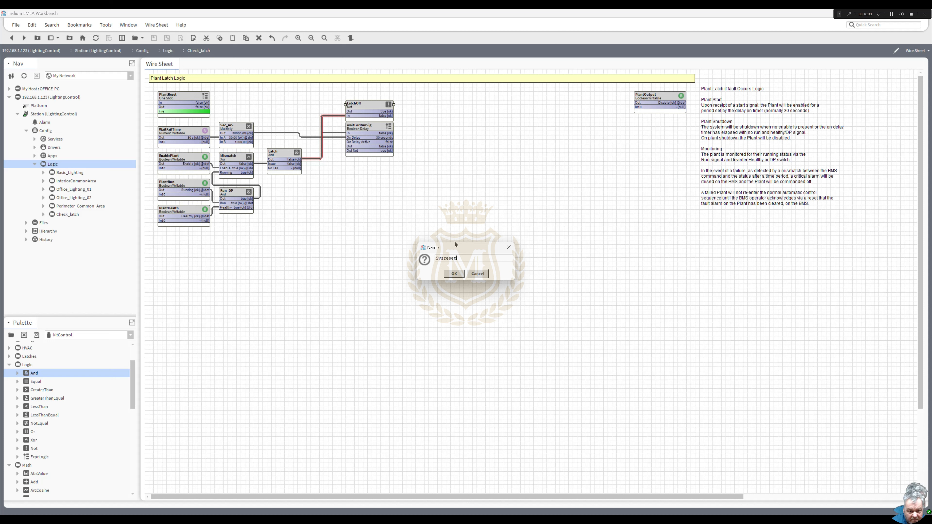
left_click_drag(446, 257, 449, 259)
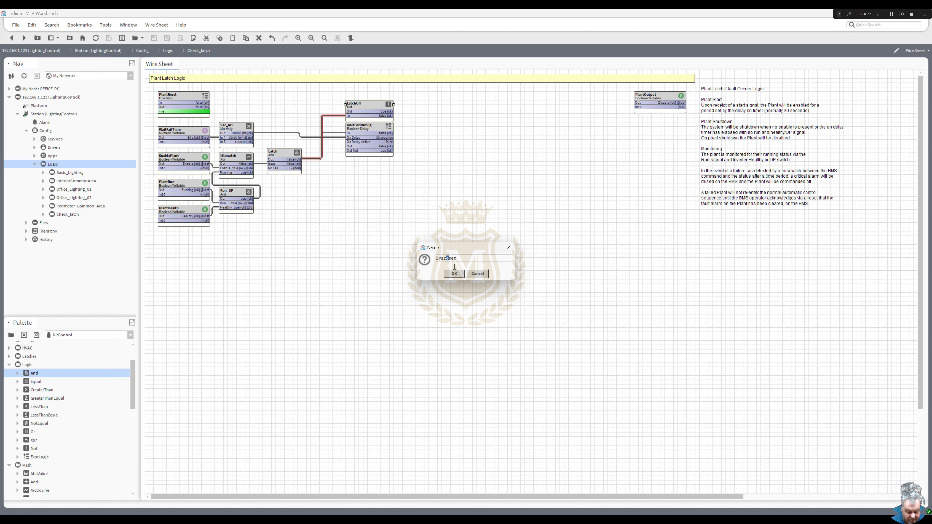
type("R")
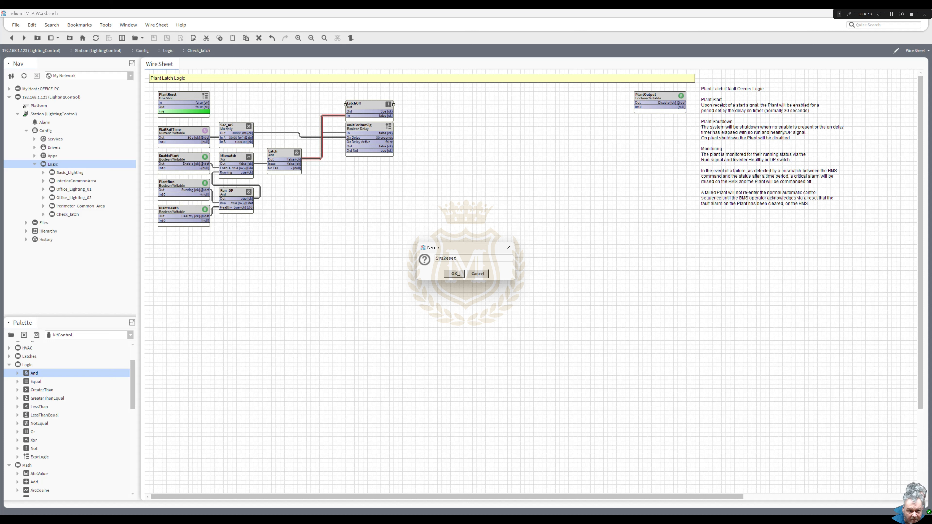
left_click(454, 274)
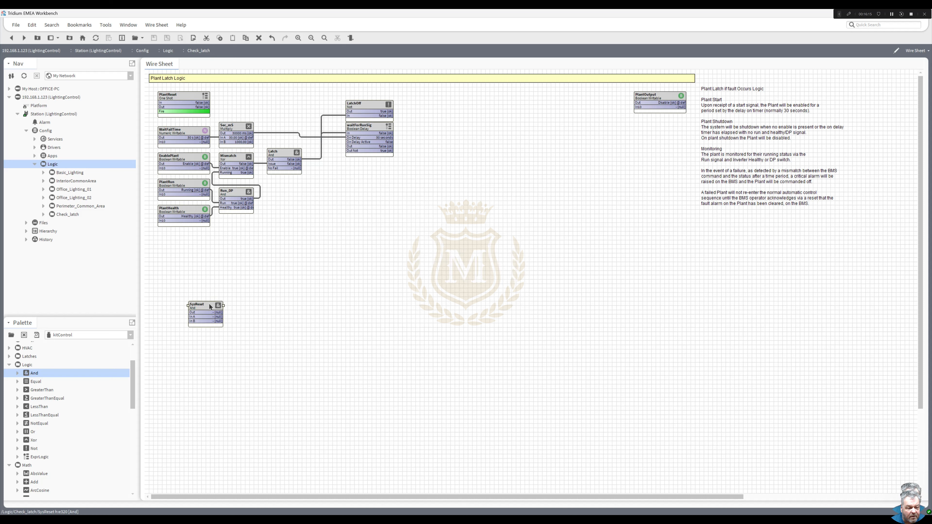
left_click_drag(209, 303, 434, 96)
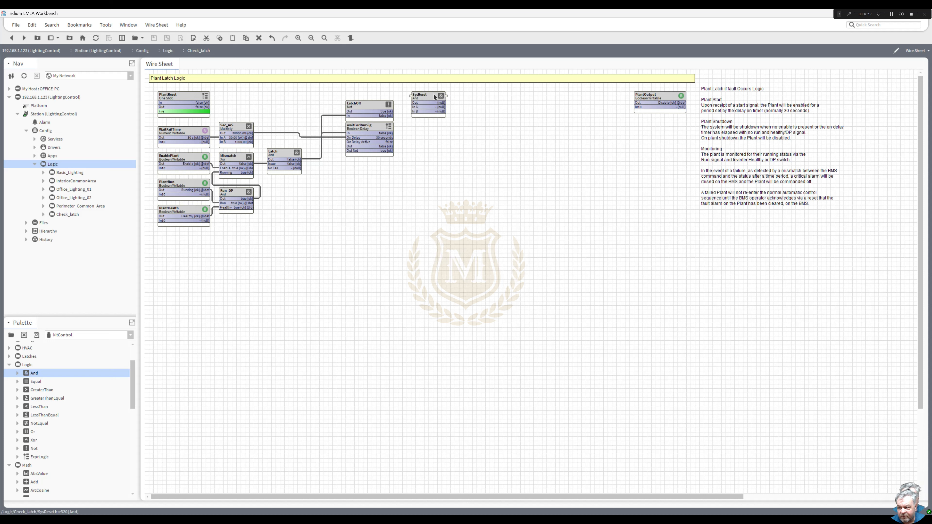
Set the display name of SysReset's In A slot to Reset in its AX Slot Sheet.
right_click(434, 97)
mouse_move(445, 98)
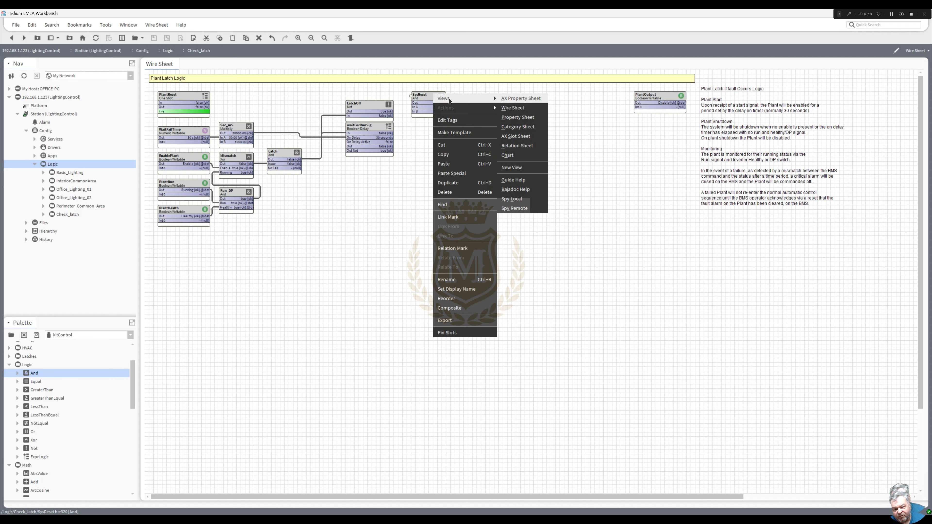
left_click(524, 137)
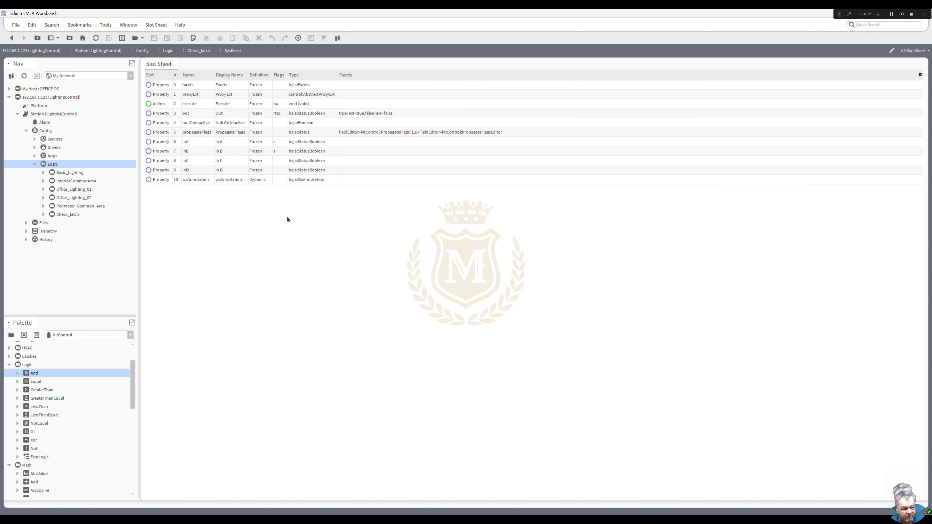
right_click(235, 141)
left_click(269, 183)
type("reset")
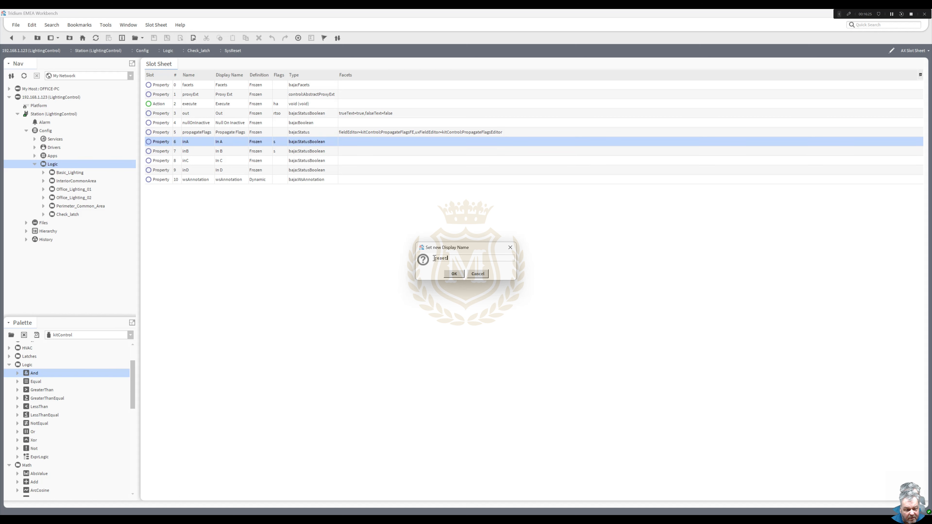
left_click_drag(437, 258, 420, 262)
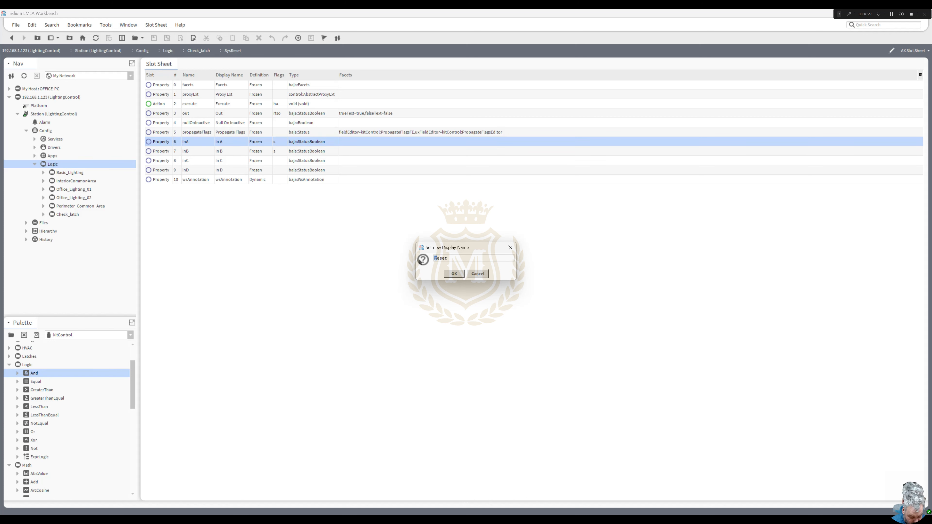
type("R")
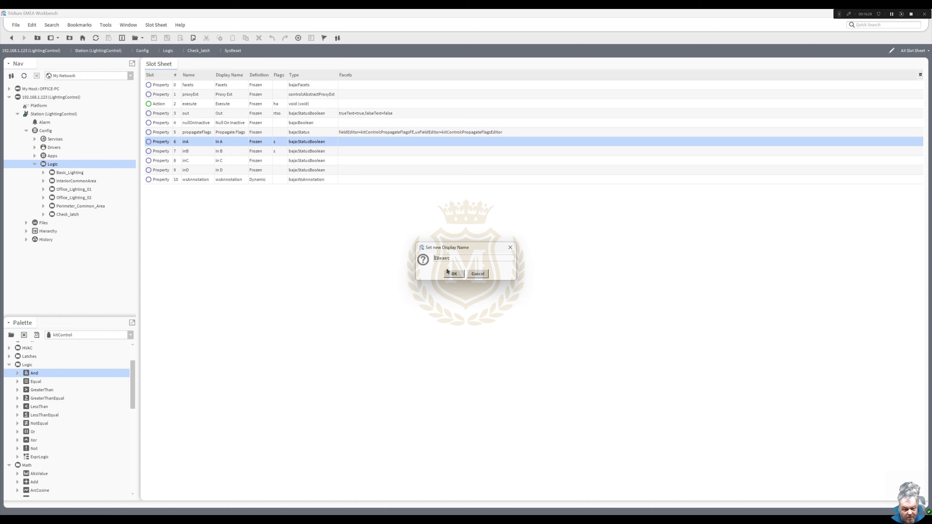
left_click(456, 274)
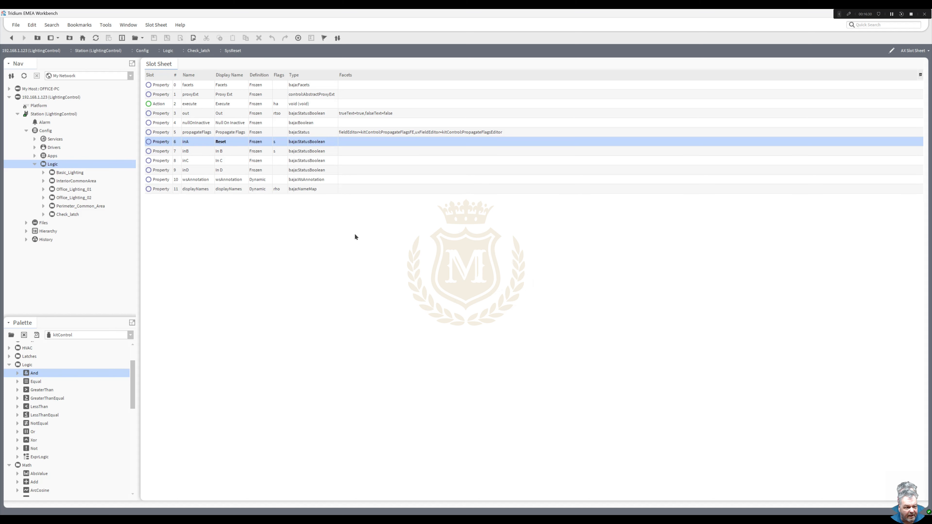
Set the display name of SysReset's In B slot to LatchOff and return to the wire sheet.
double_click(230, 152)
type("I")
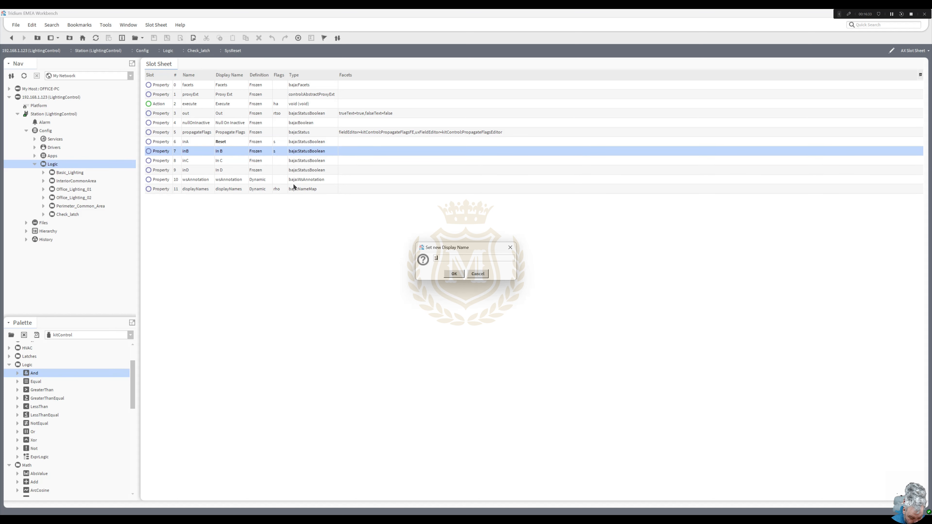
type("atchOff")
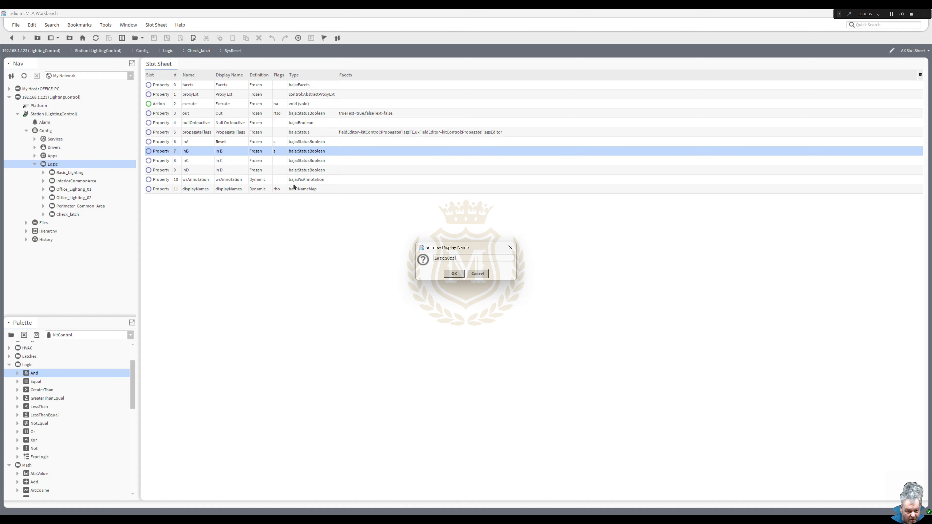
left_click(455, 274)
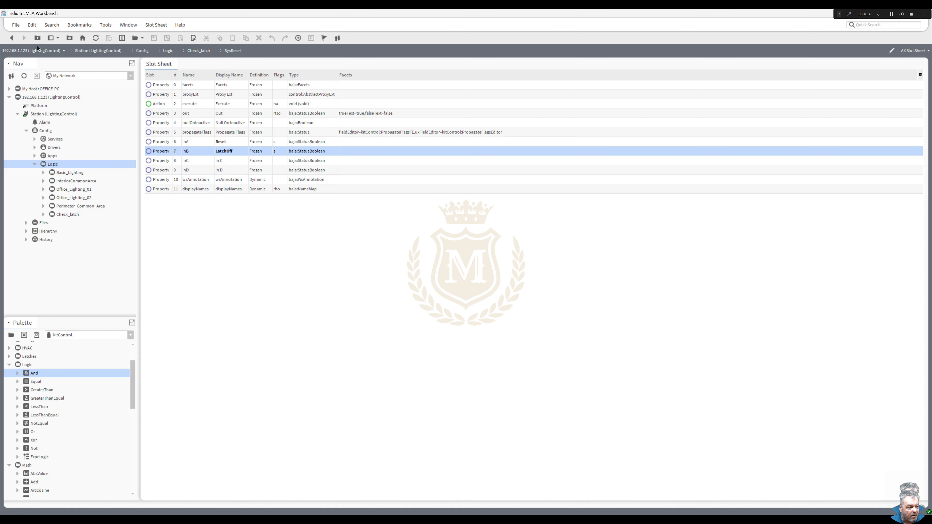
left_click(12, 38)
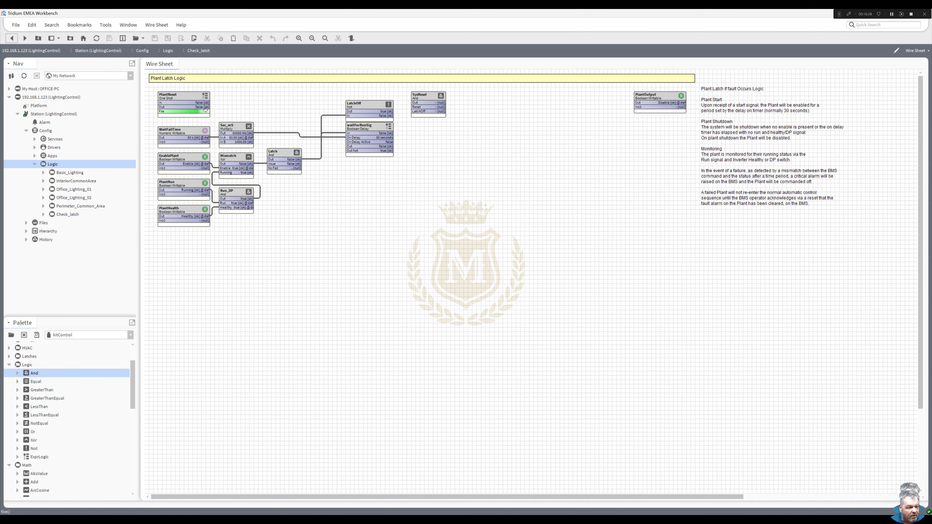
Link PlantReset's Out to SysReset's Reset and LatchOff's Out to SysReset's LatchOff, and shift SysReset slightly closer to the LatchOff block.
left_click_drag(205, 108, 441, 96)
left_click(423, 97)
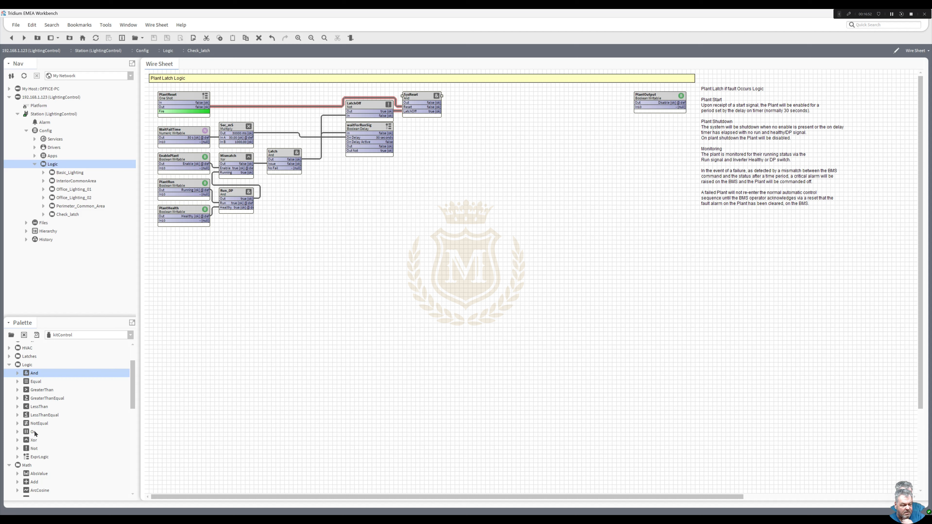
Add an Or block named LatchClock from the palette and place it below and to the right of SysReset.
left_click_drag(35, 431, 351, 239)
type("L")
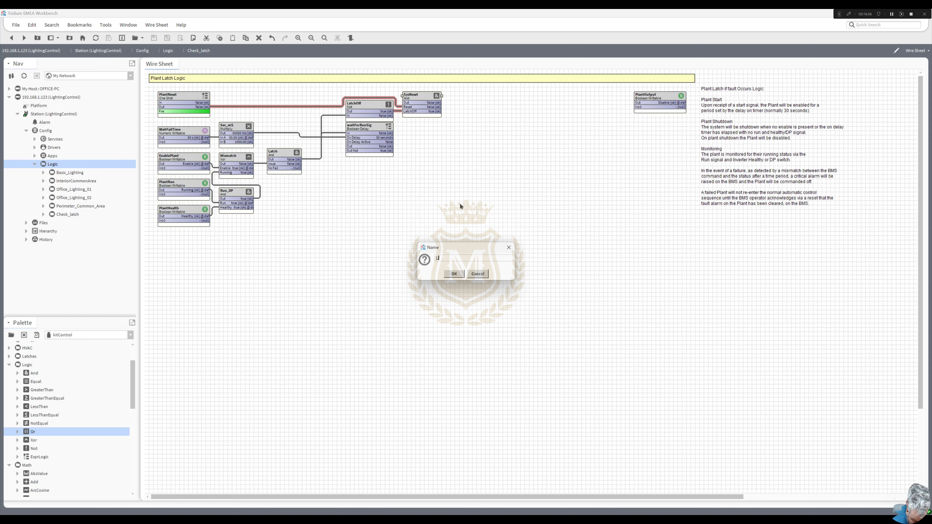
type("atchO")
type("l")
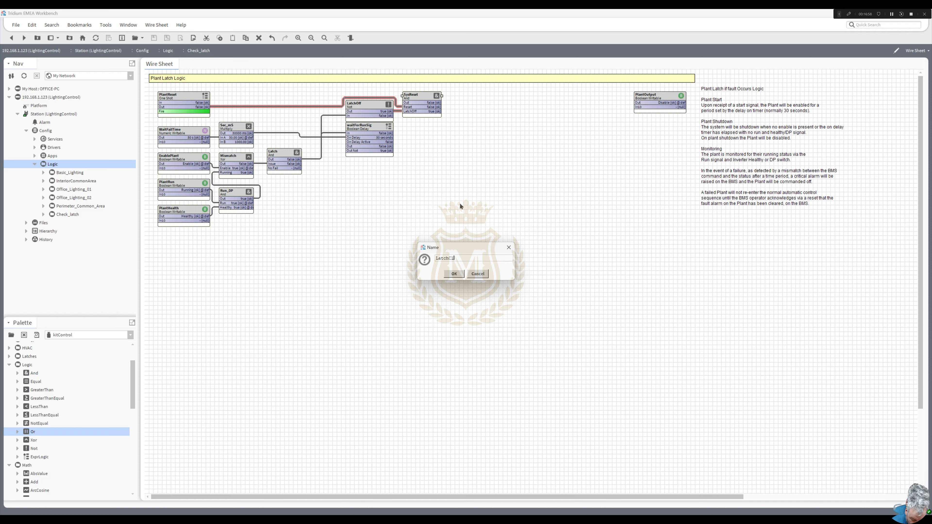
type("ock")
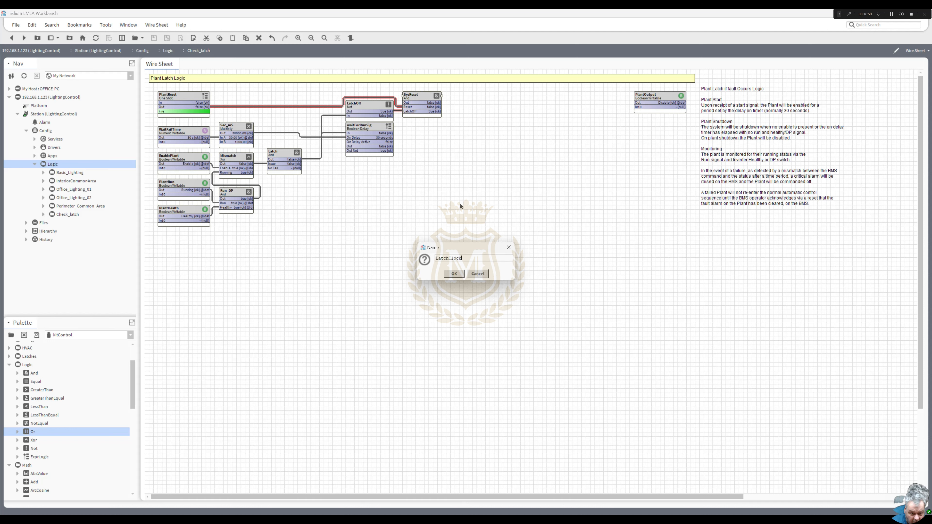
left_click(454, 274)
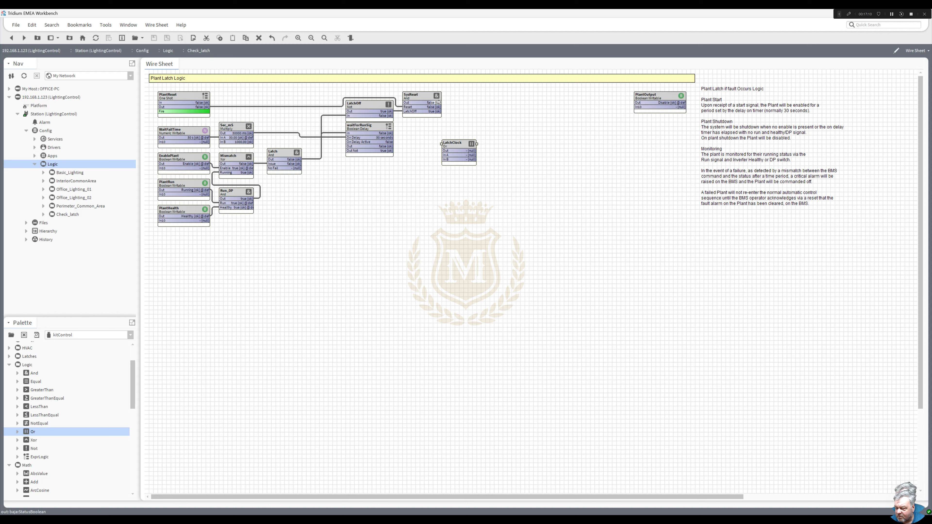
Link SysReset's Out to LatchClock's In A and waitForRunSig's Out to its In B, and align LatchClock with the incoming links.
left_click_drag(438, 103, 446, 154)
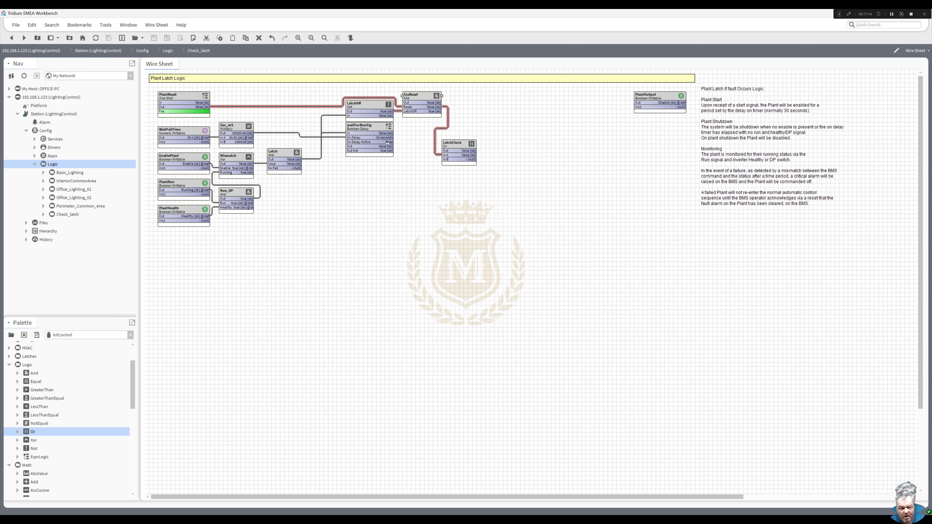
left_click_drag(390, 146, 467, 136)
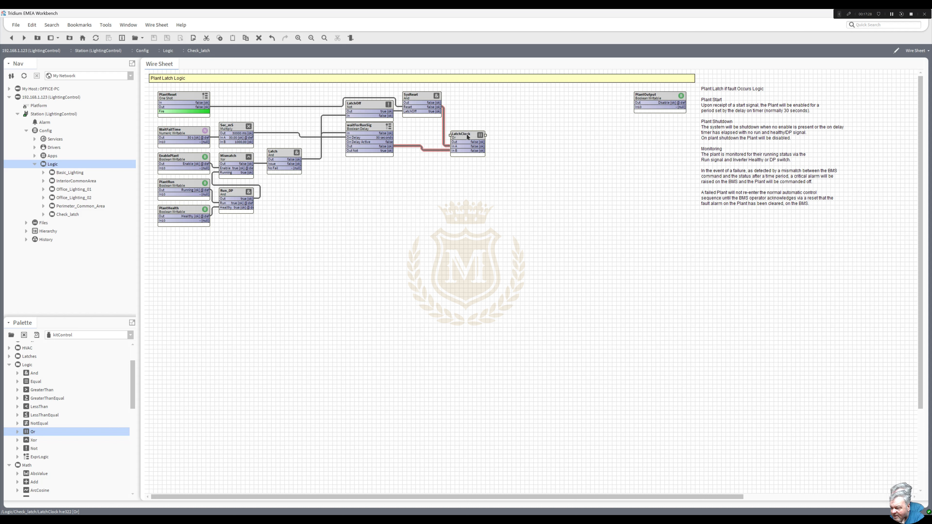
left_click_drag(467, 135, 467, 132)
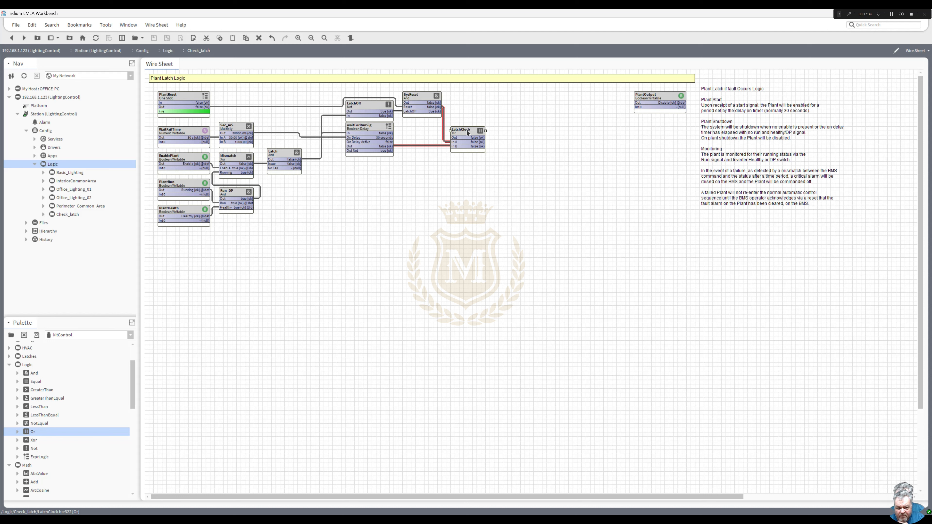
Set the display name of LatchClock's In A slot to Reset in its AX Slot Sheet.
right_click(468, 133)
mouse_move(486, 136)
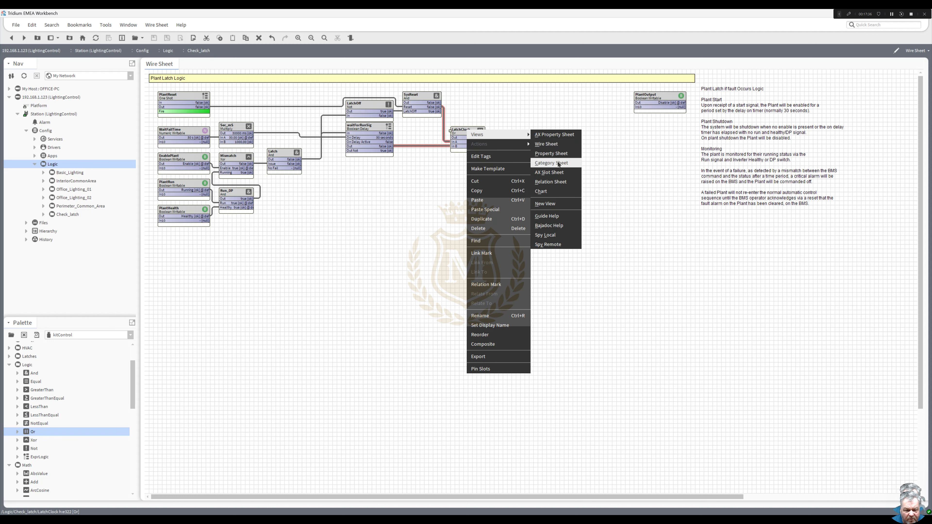
left_click(549, 172)
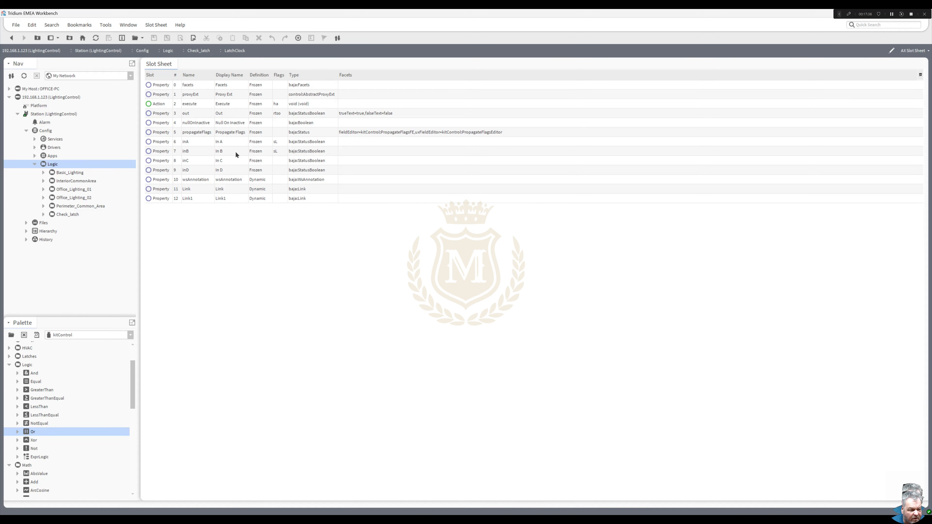
double_click(233, 143)
type("Reset")
left_click(454, 274)
Set the display name of LatchClock's In B slot to Fault and return to the wire sheet.
double_click(228, 152)
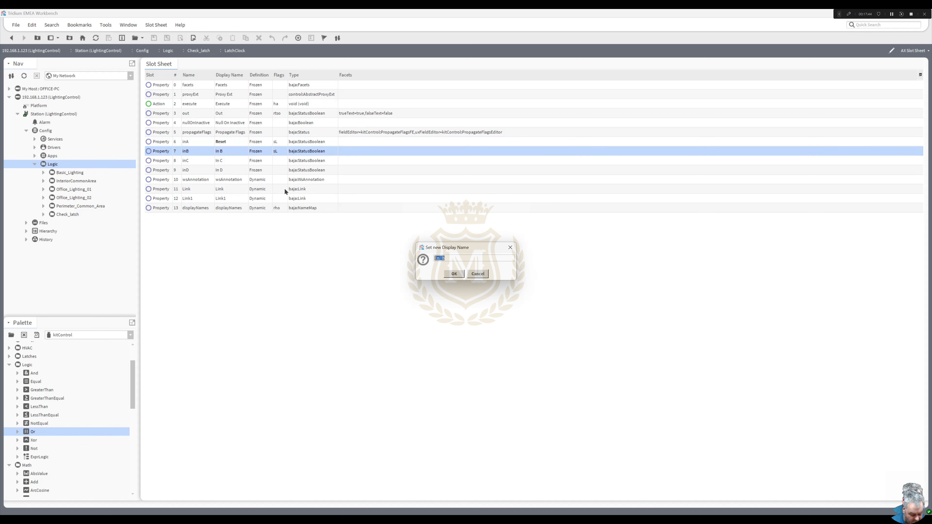
type("Fal")
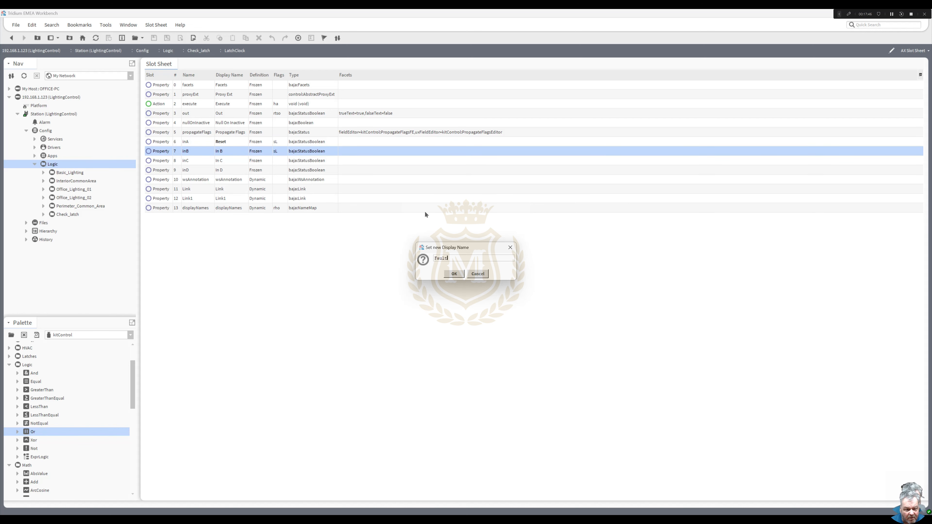
left_click(455, 274)
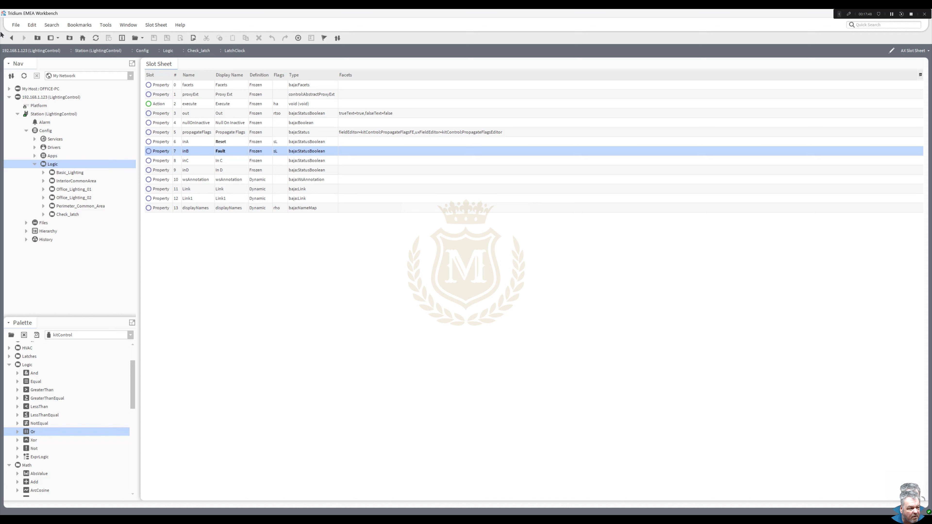
left_click(11, 37)
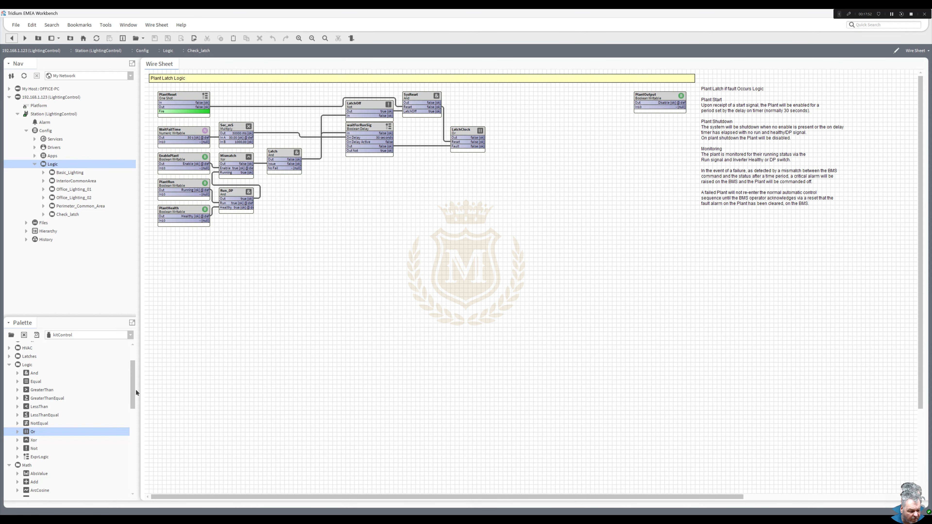
Add a BooleanLatch block named DriveFail from the palette's Latches folder and place it to the right of LatchClock.
left_click_drag(131, 389, 129, 475)
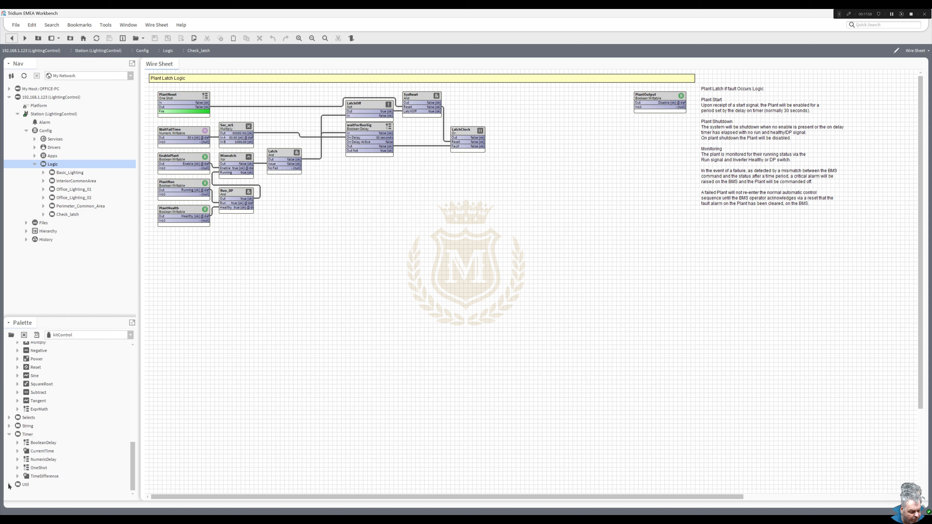
left_click_drag(131, 455, 132, 358)
left_click(9, 390)
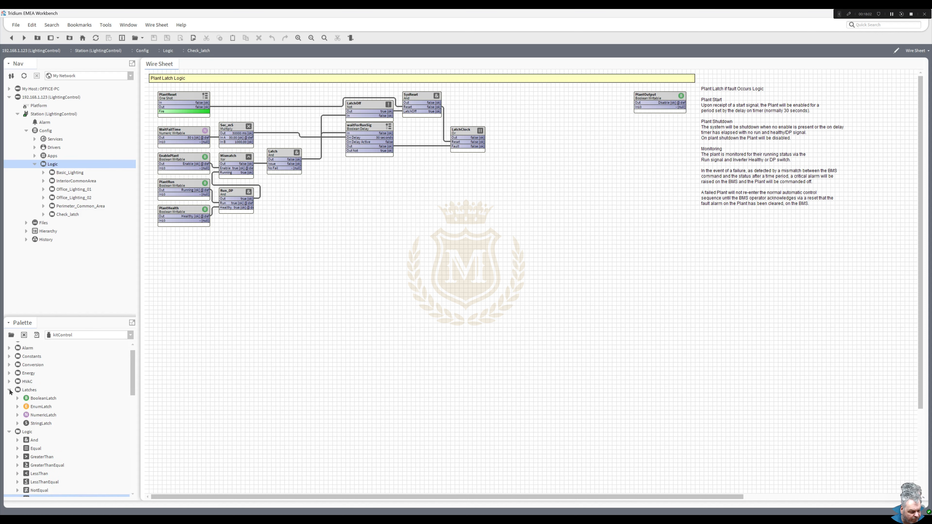
left_click_drag(28, 399, 521, 158)
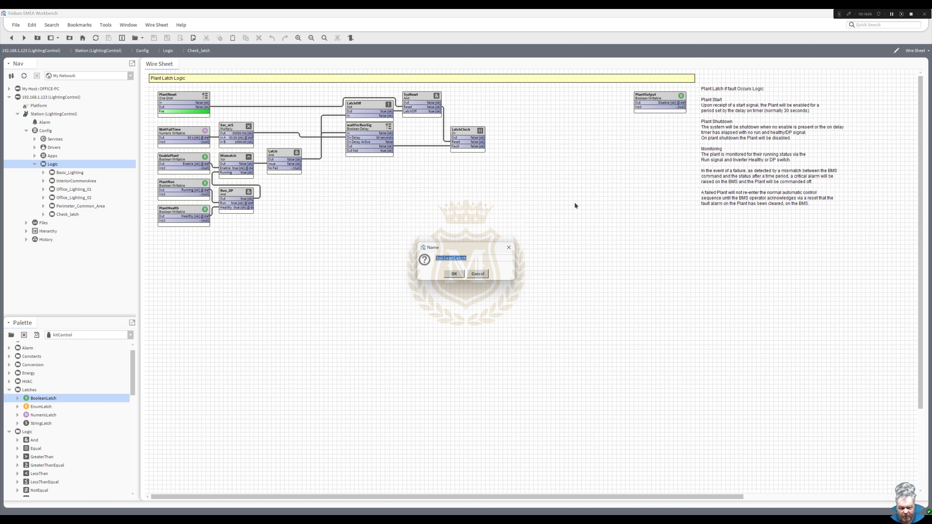
type("Driv")
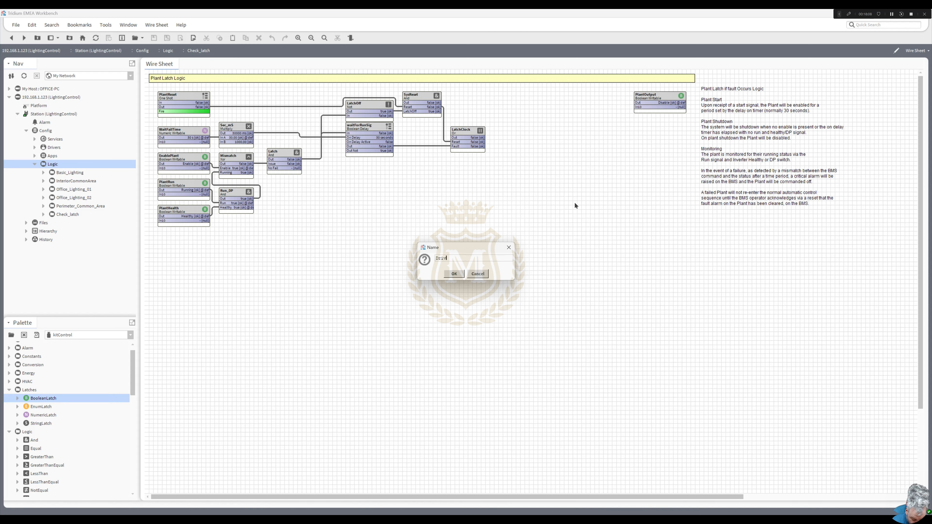
type("eFail")
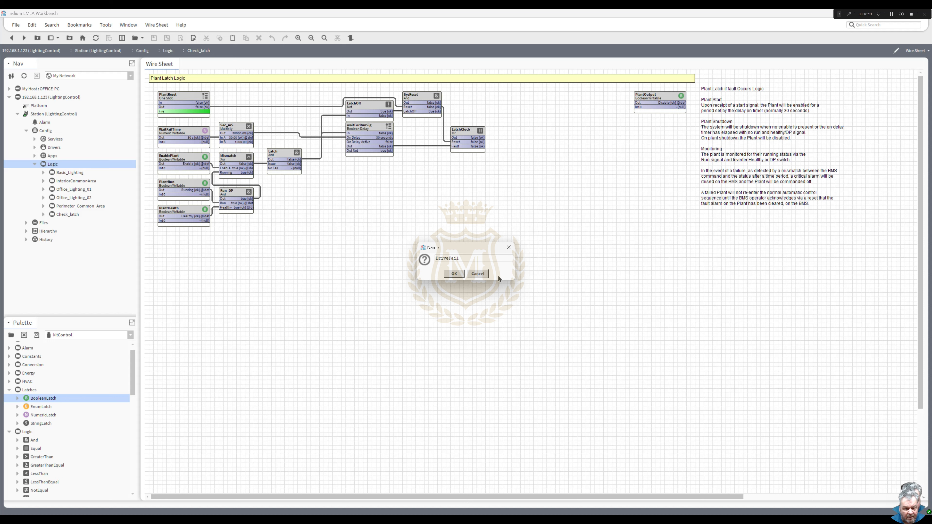
left_click(454, 274)
Link LatchClock's Out to DriveFail's Clock and Latch's Out to DriveFail's In, and position DriveFail just below and right of LatchClock.
left_click_drag(525, 161, 517, 142)
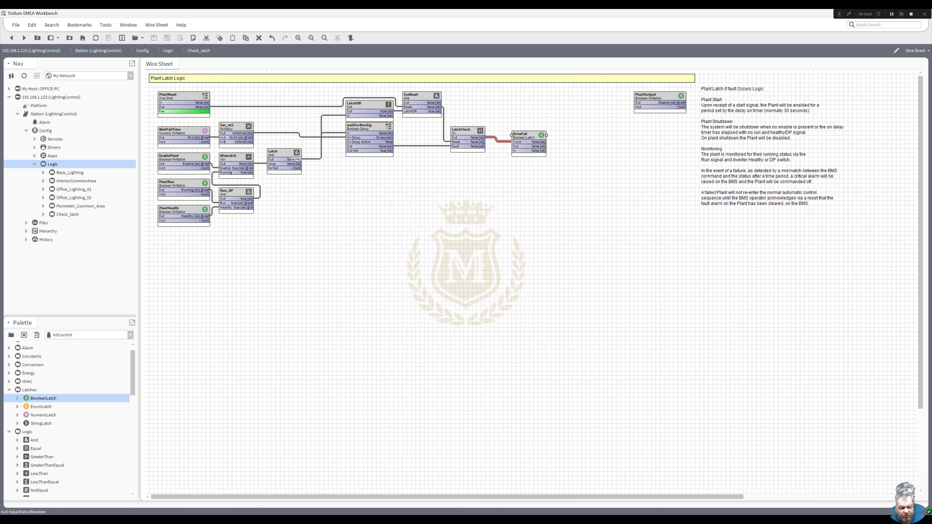
left_click_drag(296, 160, 527, 148)
double_click(522, 143)
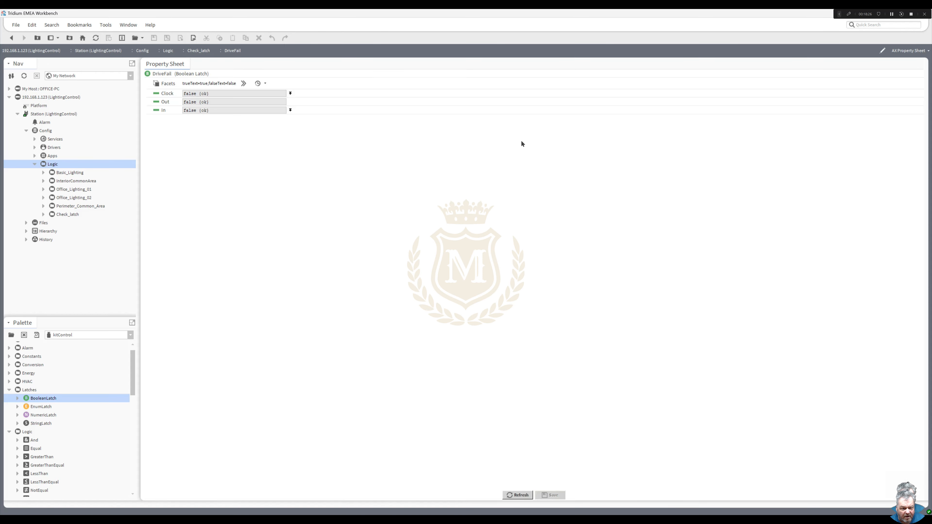
left_click(11, 37)
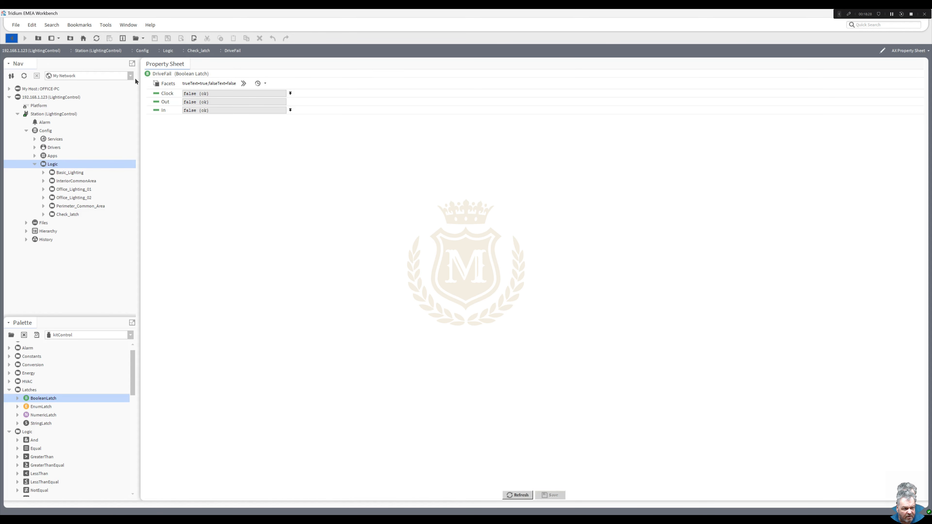
left_click_drag(512, 133, 506, 146)
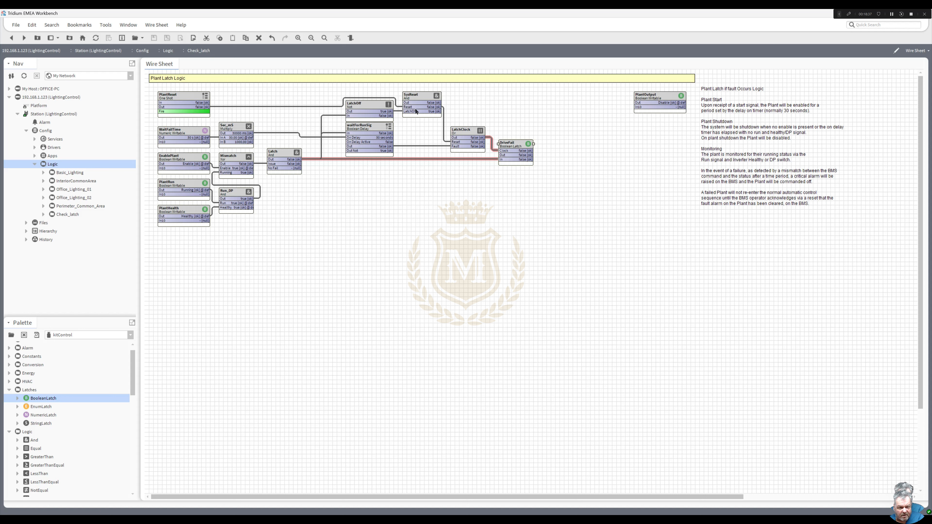
Duplicate the LatchOff Not block as DriveNotFailed and place the copy to the right of DriveFail.
left_click(373, 106)
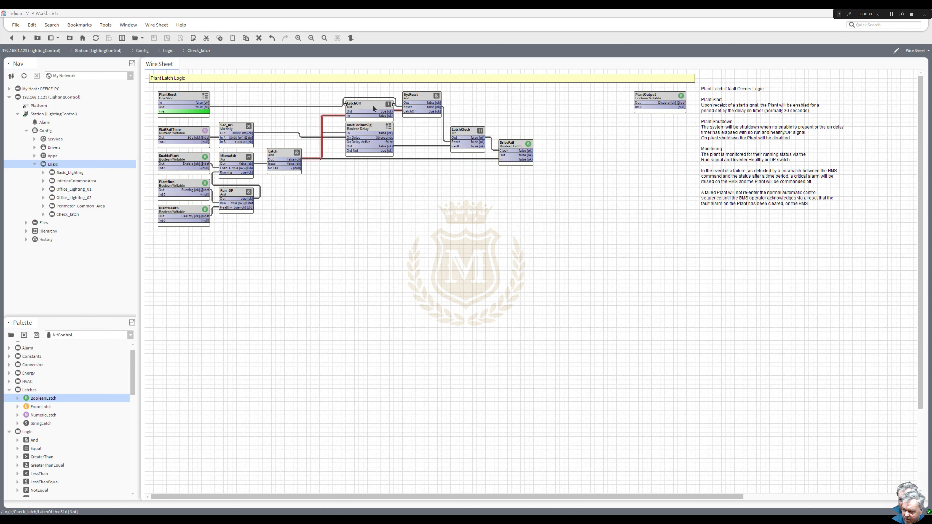
right_click(373, 105)
left_click(444, 210)
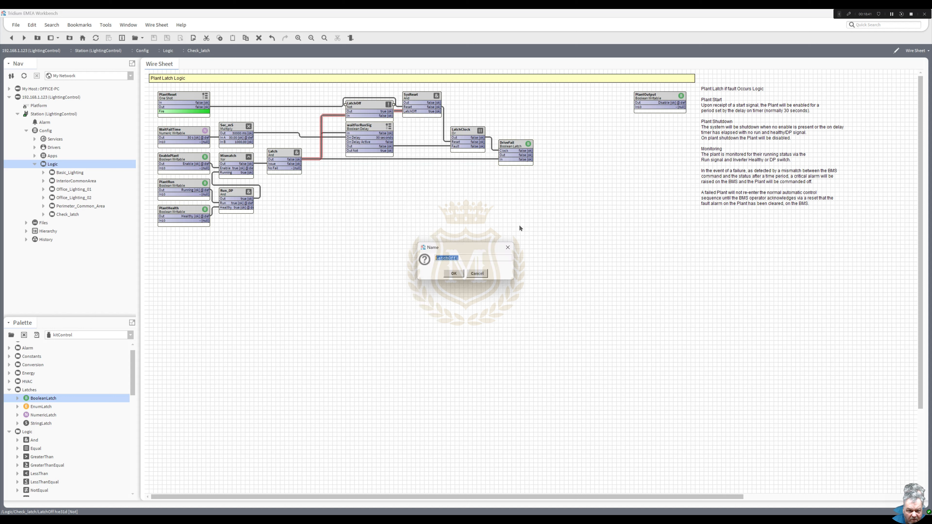
type("Dr")
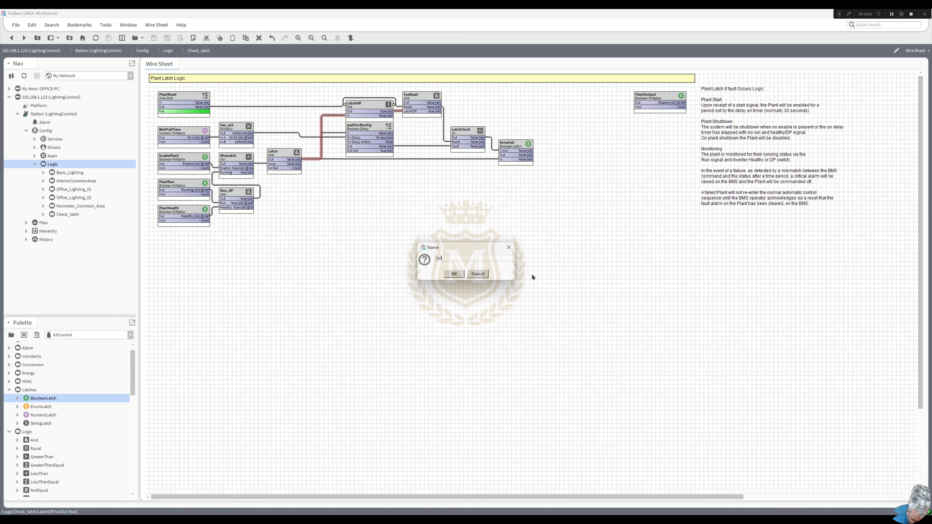
type("iveNotFailed")
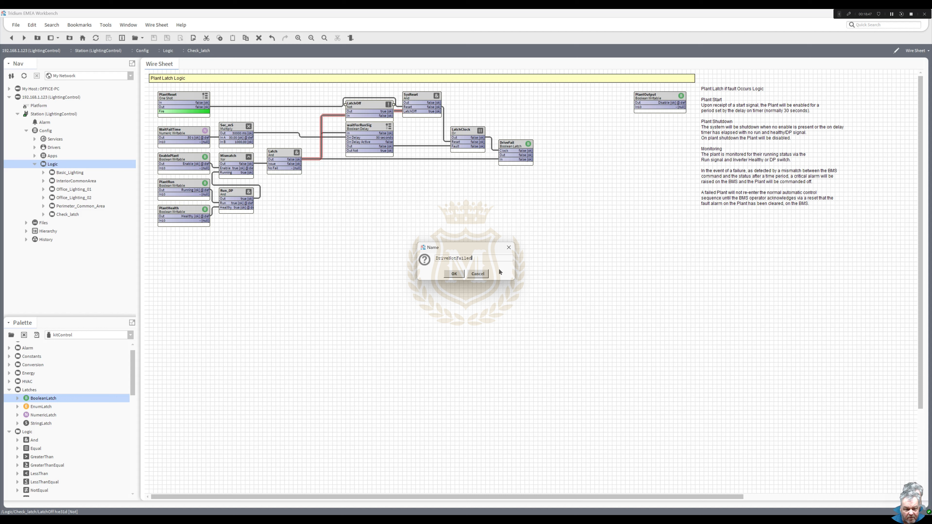
left_click(459, 274)
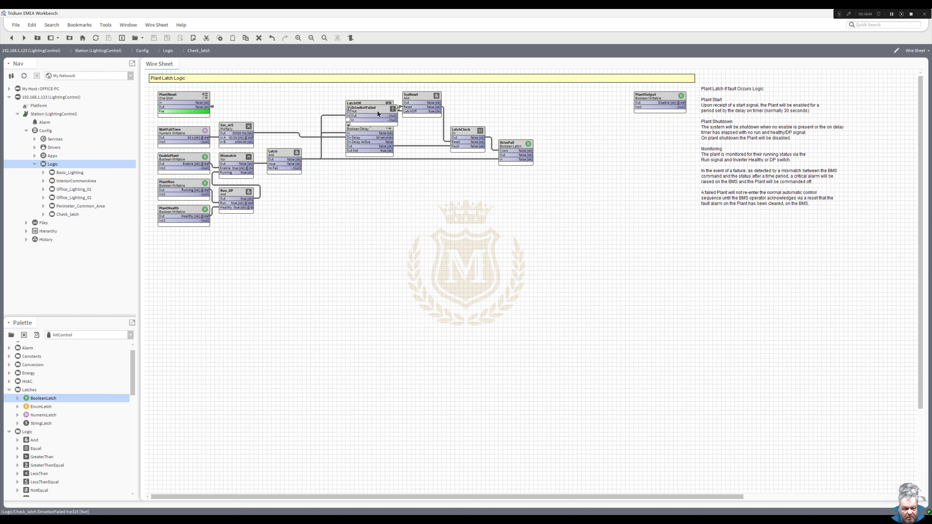
left_click_drag(377, 112, 584, 142)
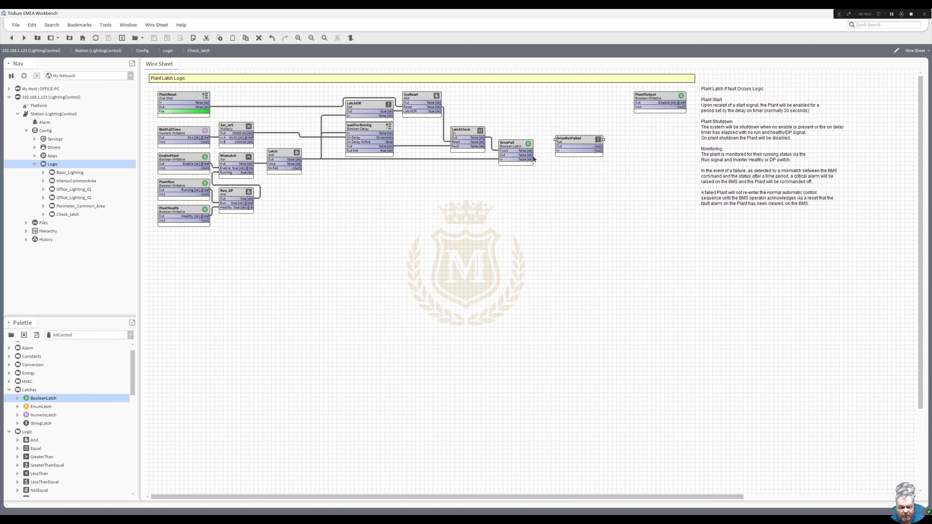
Link DriveFail's Out to DriveNotFailed's In, and DriveNotFailed's Out to PlantOutput's In10 and Latch's No Fail.
left_click_drag(531, 155, 634, 107)
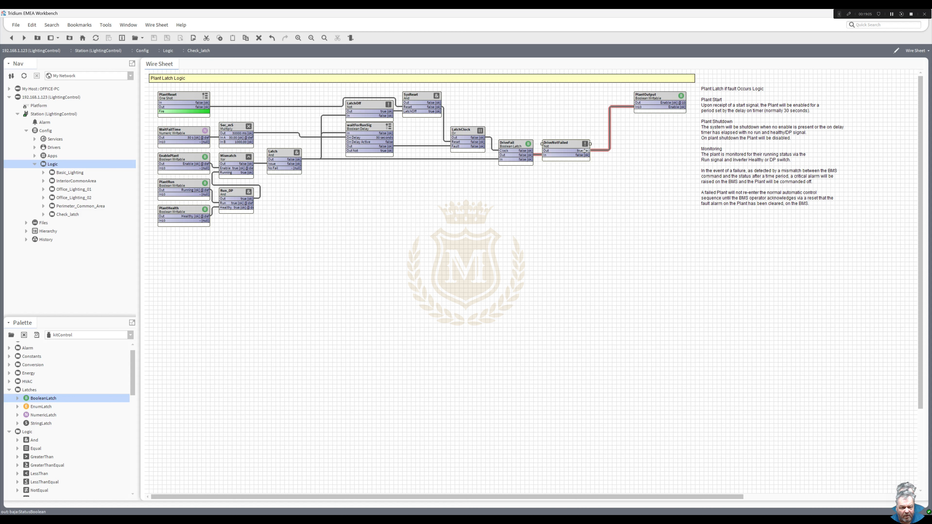
left_click_drag(584, 151, 274, 168)
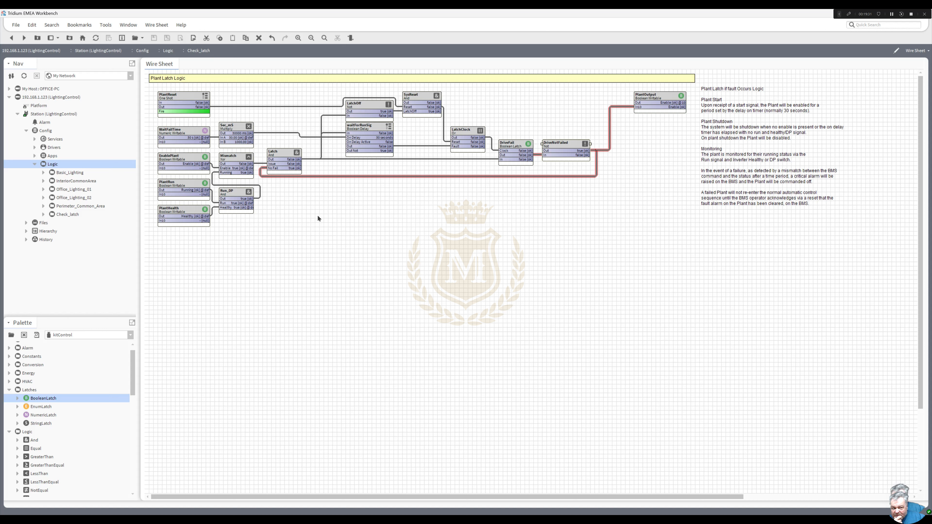
Set EnablePlant to Disable and trace the links into PlantOutput, DriveFail's In and Latch.
right_click(186, 154)
mouse_move(201, 170)
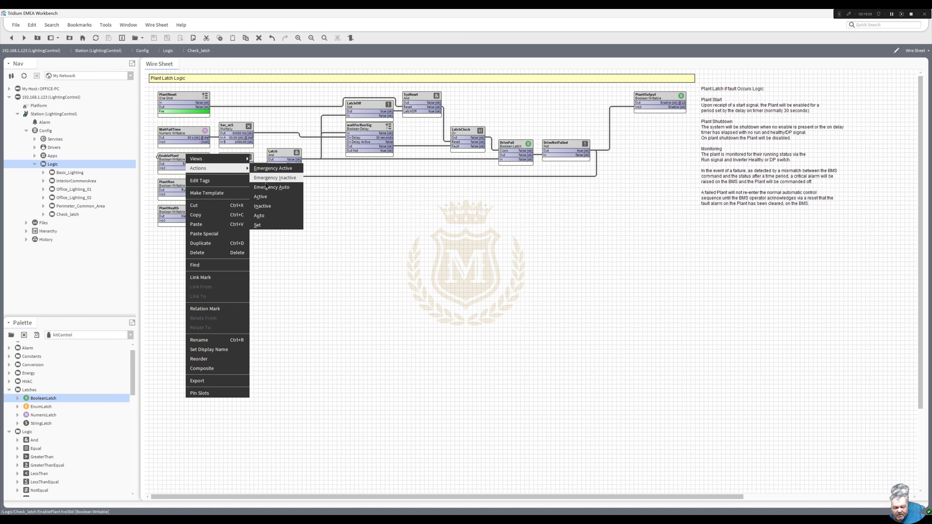
left_click(259, 225)
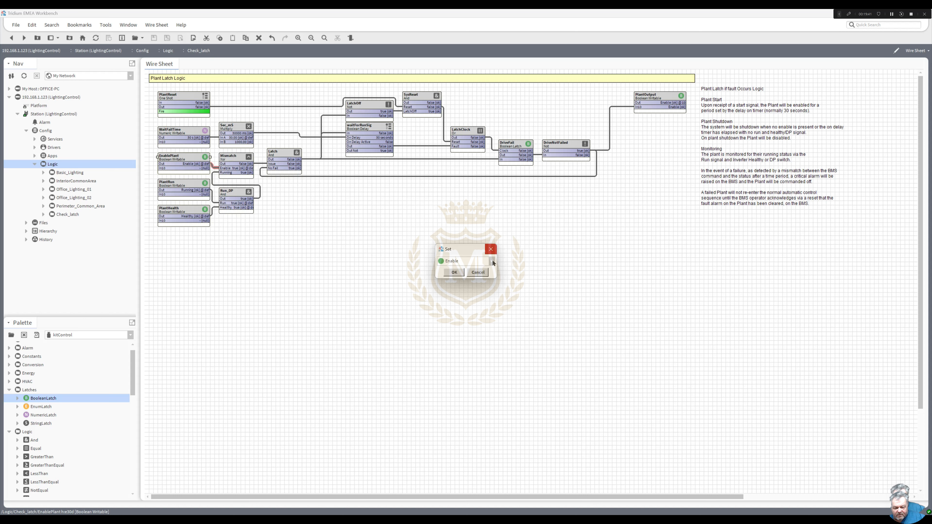
left_click(492, 261)
left_click(473, 269)
left_click(455, 272)
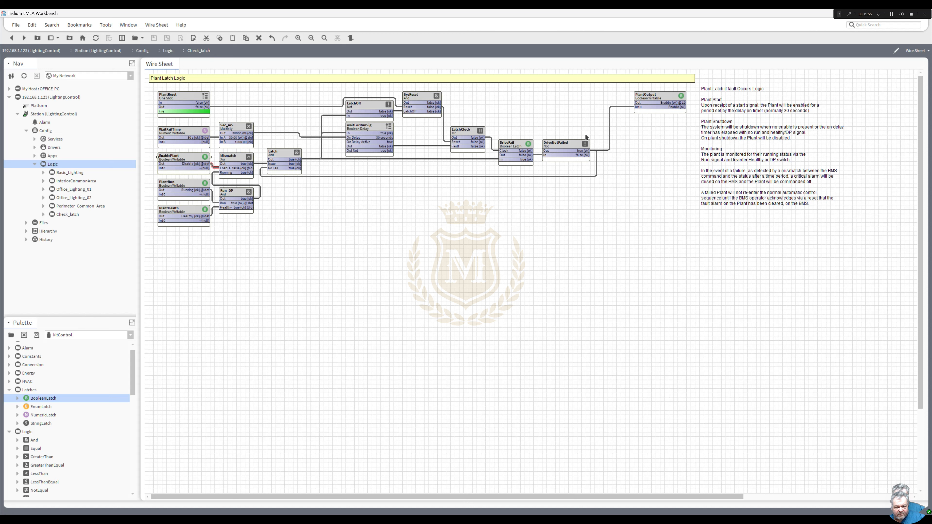
left_click(609, 140)
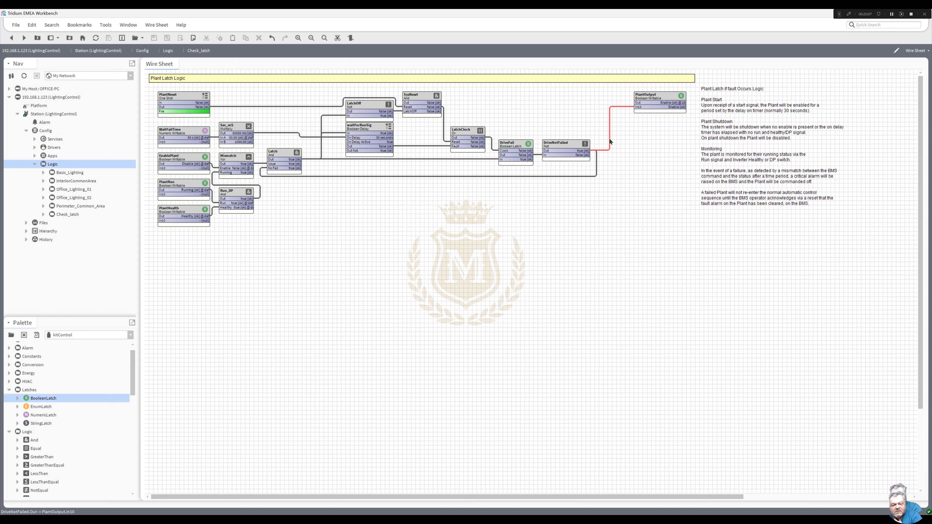
left_click(442, 159)
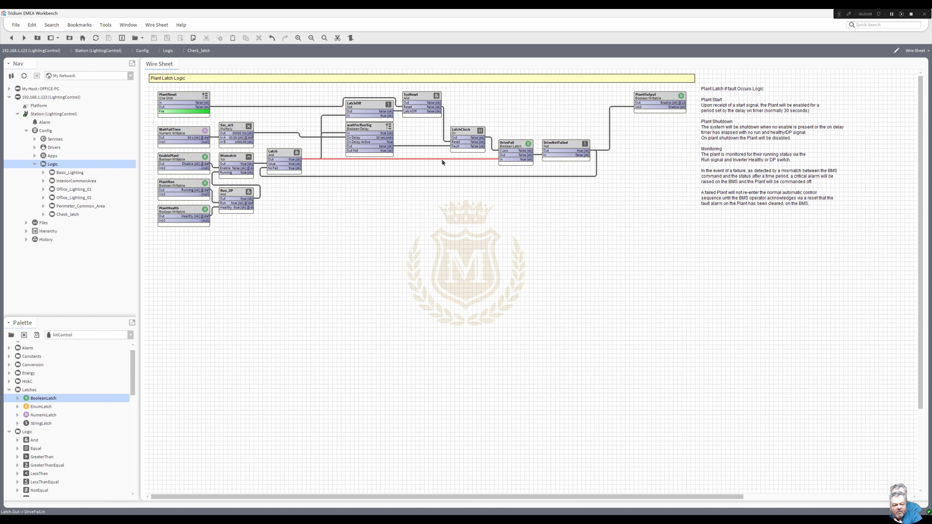
left_click(261, 164)
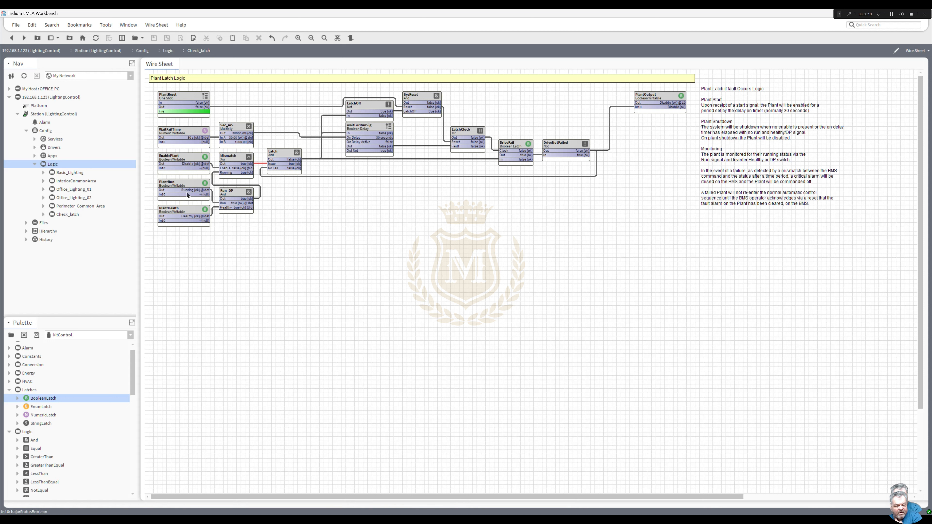
Override PlantRun with Emergency Inactive and release the override with Emergency Auto.
right_click(180, 186)
mouse_move(211, 198)
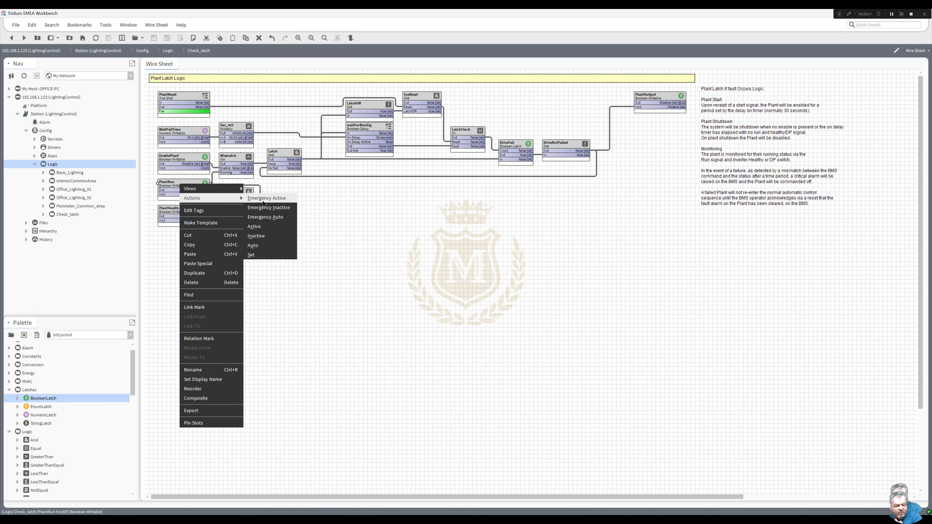
left_click(266, 208)
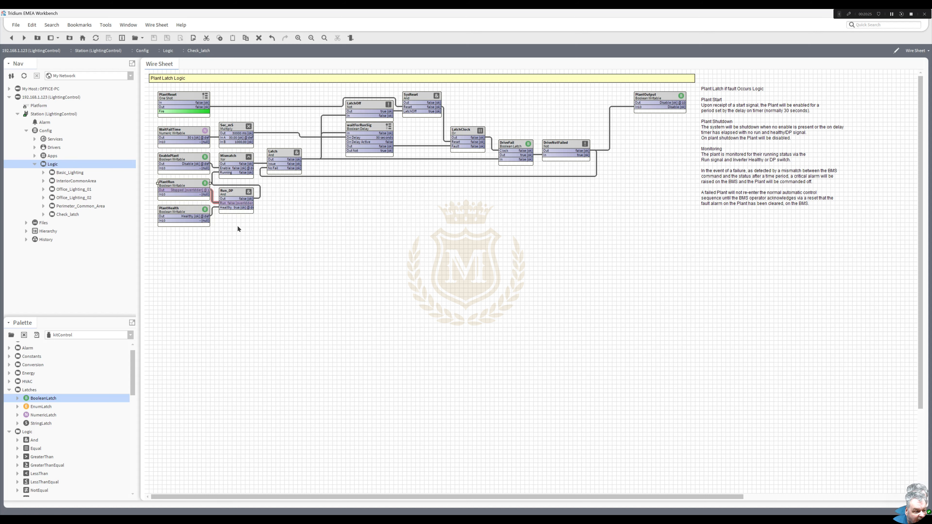
right_click(186, 186)
mouse_move(248, 201)
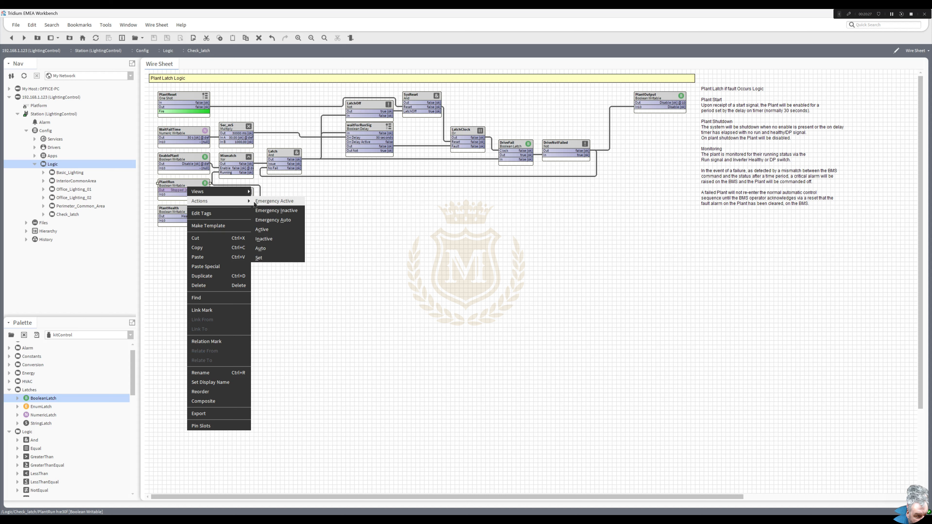
left_click(273, 221)
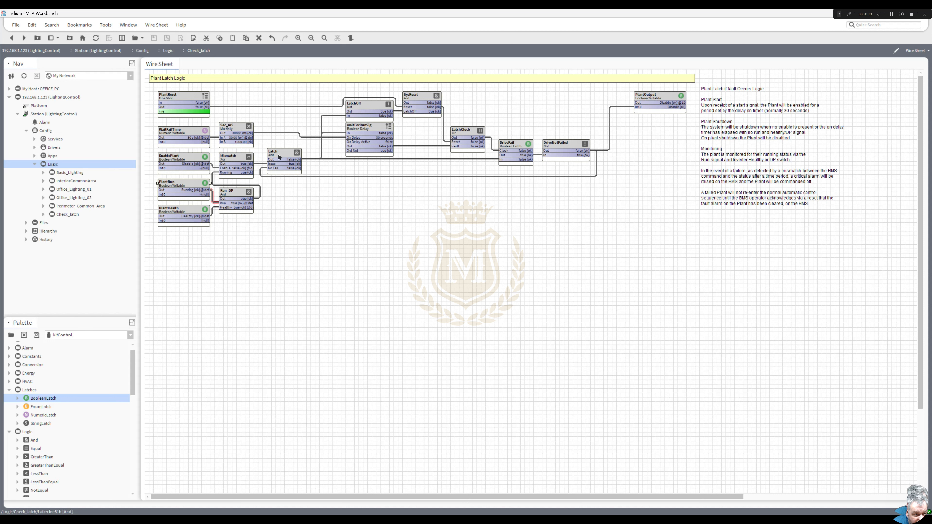
Trace the delay-time link from Sec_mS and the Latch link into waitForRunSig, and check PlantOutput's incoming link.
left_click(285, 132)
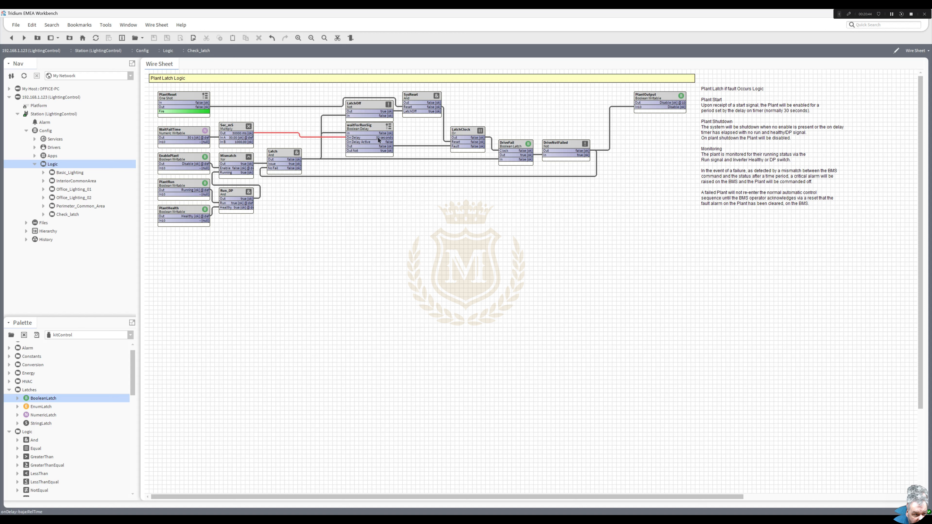
left_click(339, 134)
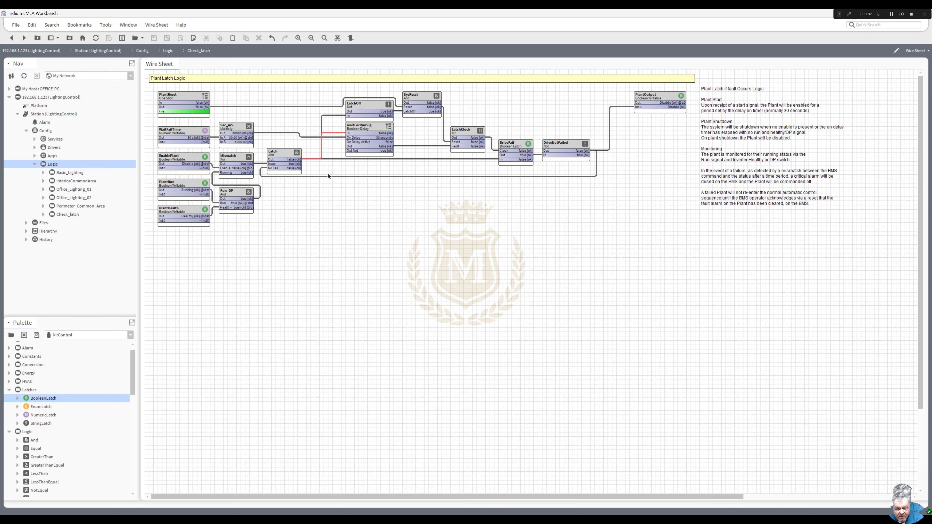
left_click(652, 101)
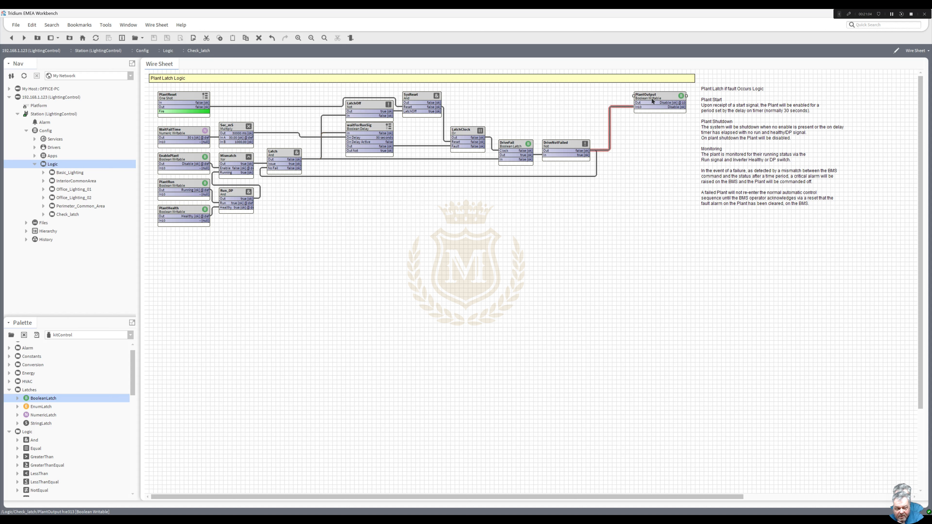
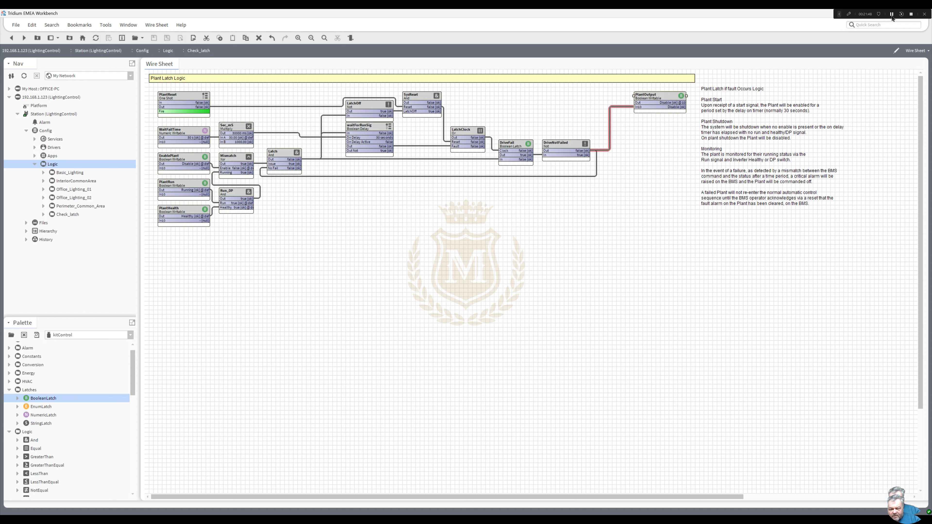
Set the PlantRun point to Stopped.
right_click(190, 188)
mouse_move(200, 198)
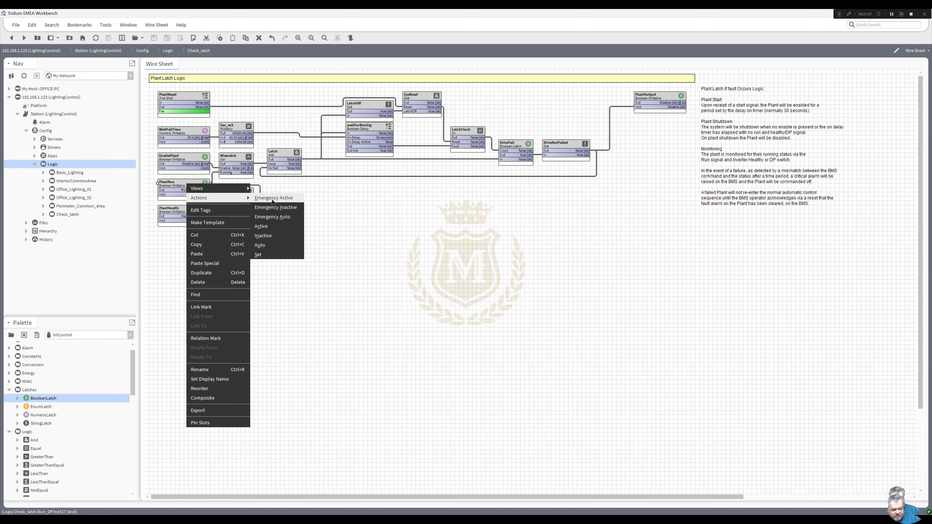
left_click(273, 253)
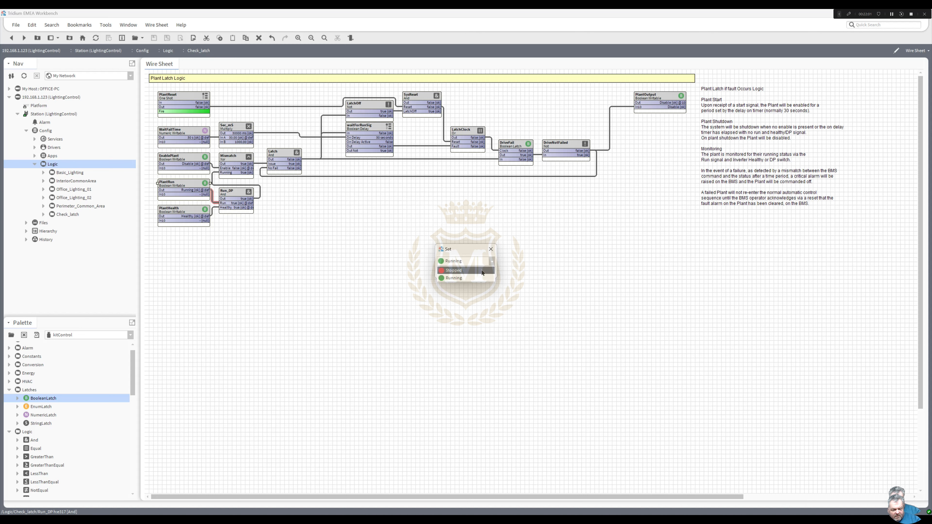
left_click(453, 272)
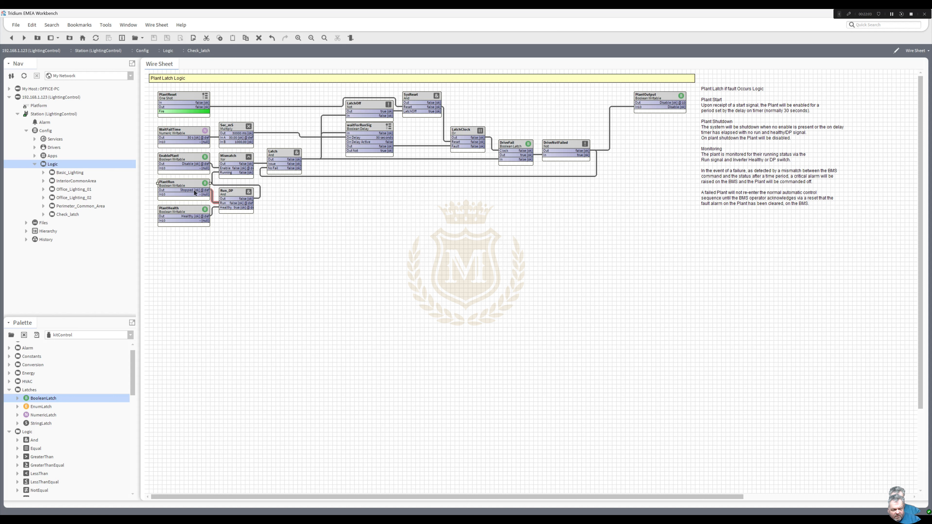
Override the EnablePlant point with Emergency Active.
right_click(183, 160)
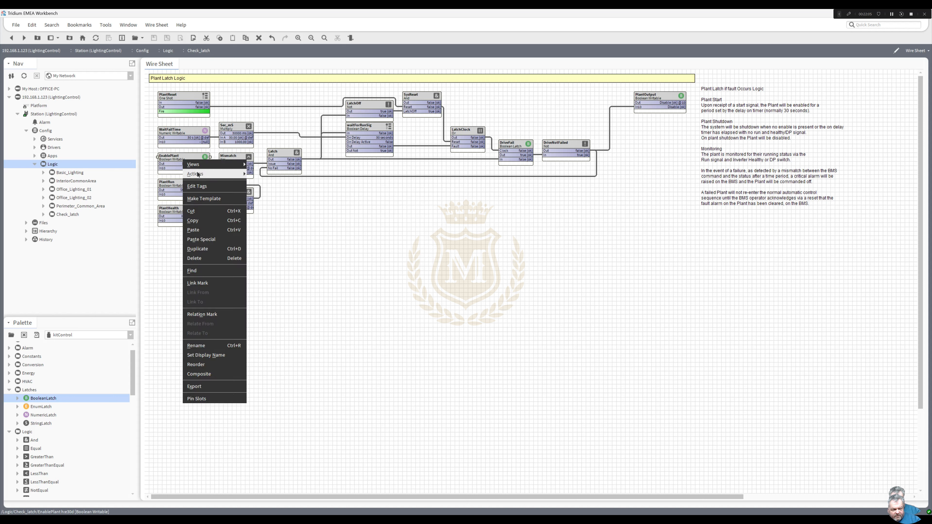
mouse_move(197, 174)
left_click(270, 174)
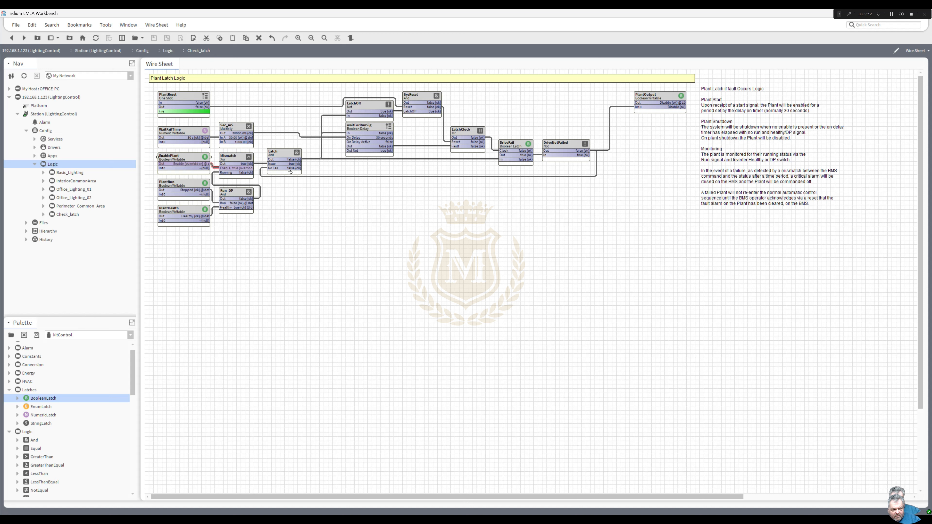
Delete the link from DriveNotFailed's Out to Latch's No Fail and link DriveNotFailed's In to No Fail instead.
left_click(314, 176)
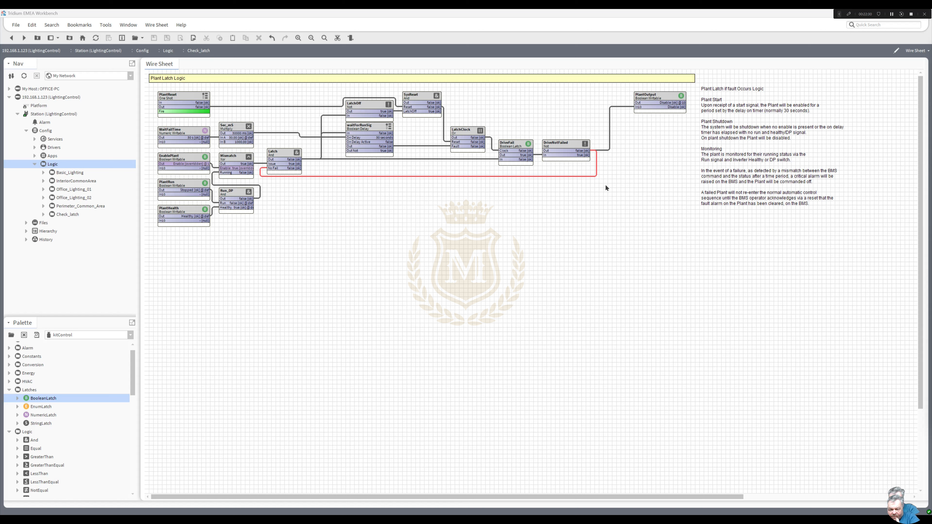
left_click(613, 186)
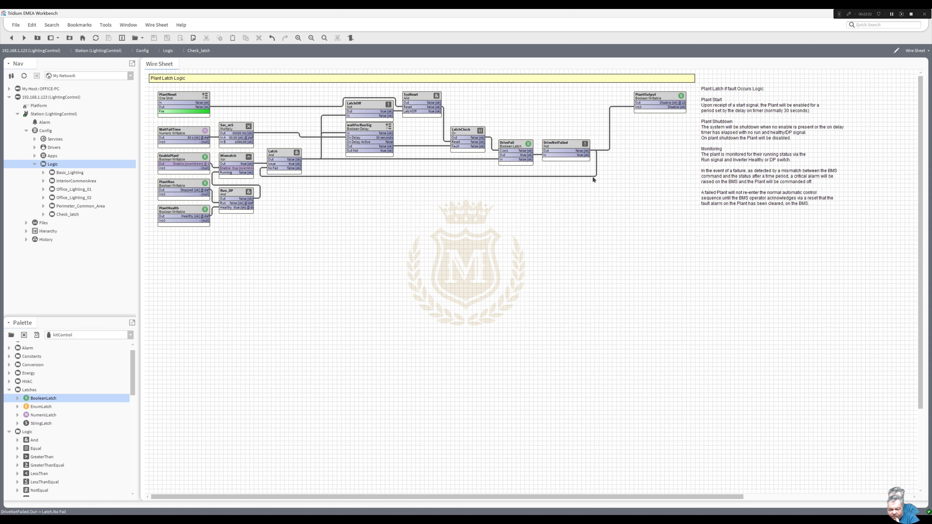
left_click(592, 176)
left_click(338, 38)
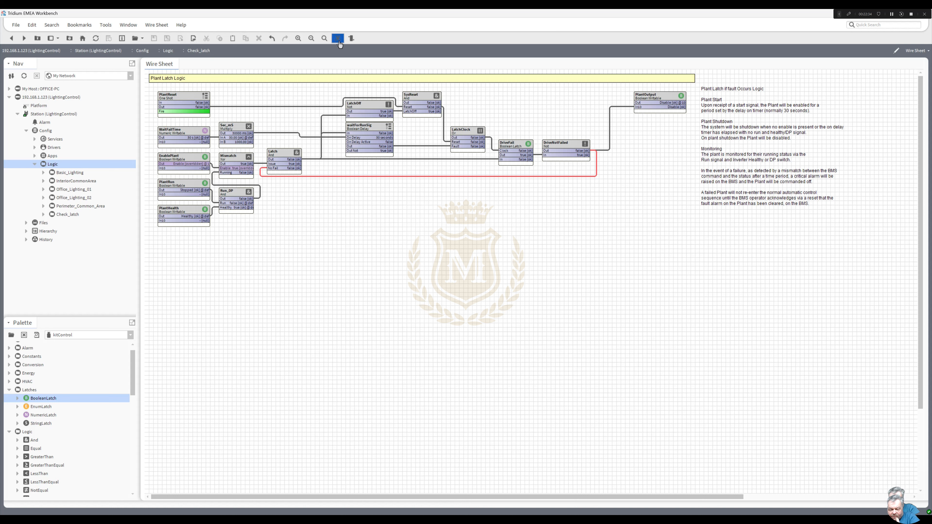
left_click_drag(586, 155, 274, 168)
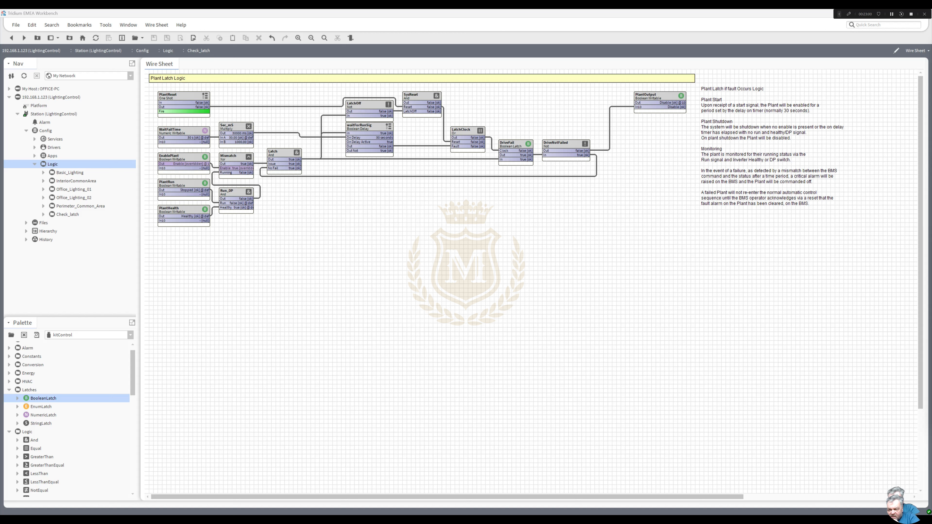
left_click(892, 14)
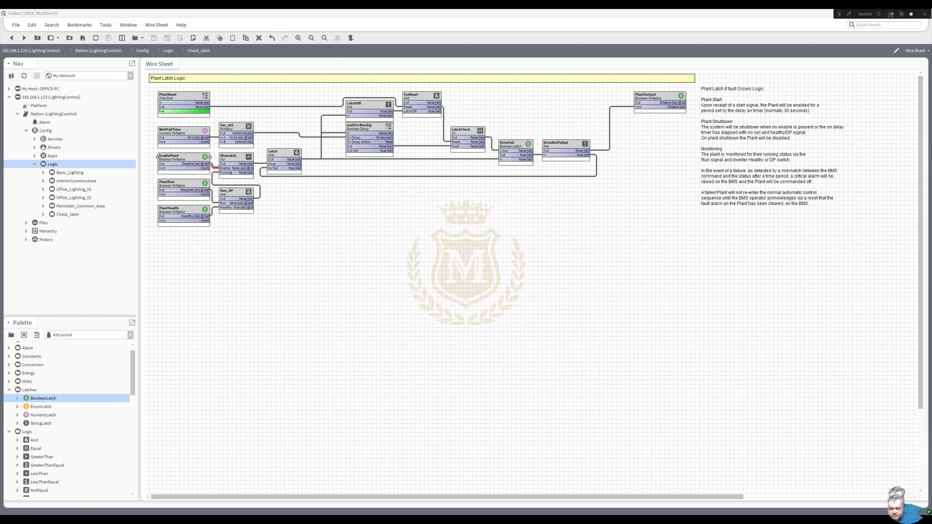
Replace the DriveNotFailed link into PlantOutput with one from DriveFail's Out, and move PlantOutput slightly left.
left_click(609, 140)
left_click(337, 37)
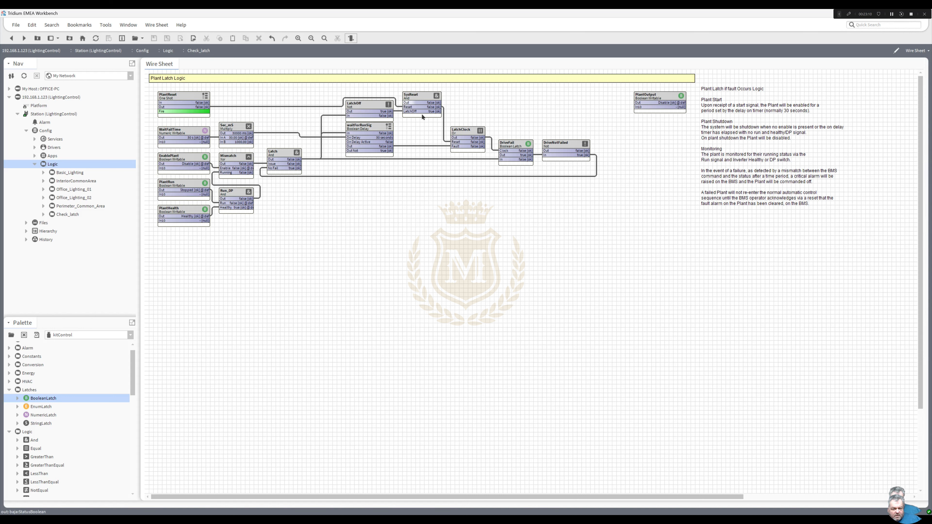
mouse_move(529, 155)
left_mouse_down()
mouse_move(585, 116)
mouse_move(640, 106)
mouse_move(630, 98)
left_mouse_up()
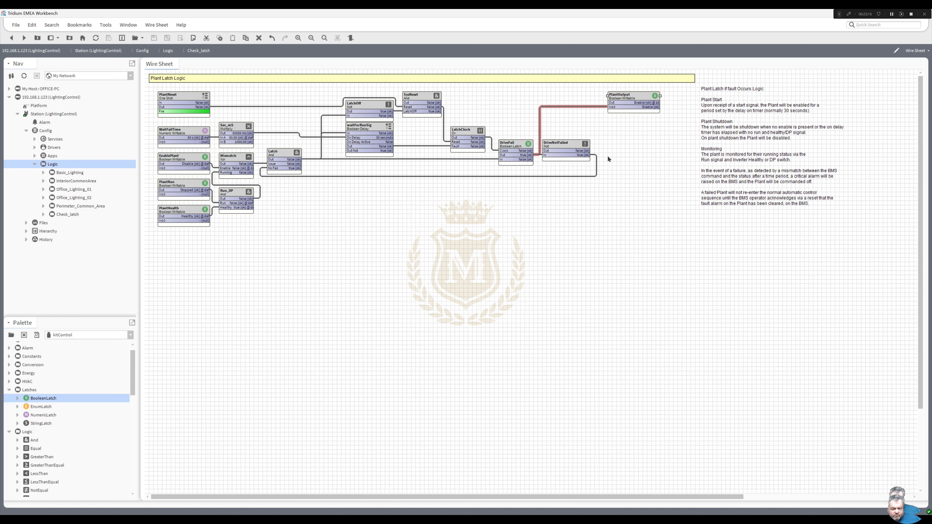
Replace the link between DriveNotFailed's In and Latch's No Fail with one from DriveNotFailed's Out to No Fail.
left_click(596, 167)
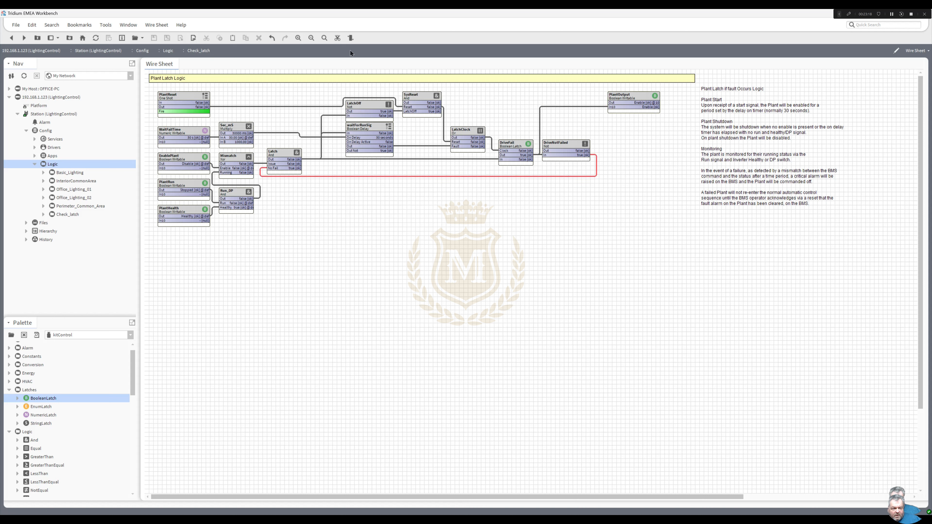
left_click(338, 38)
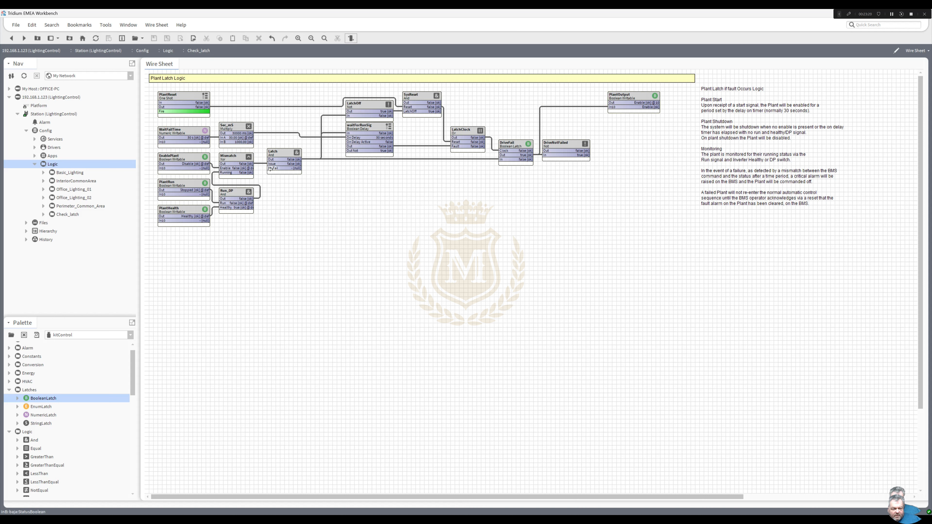
left_click_drag(335, 171, 583, 150)
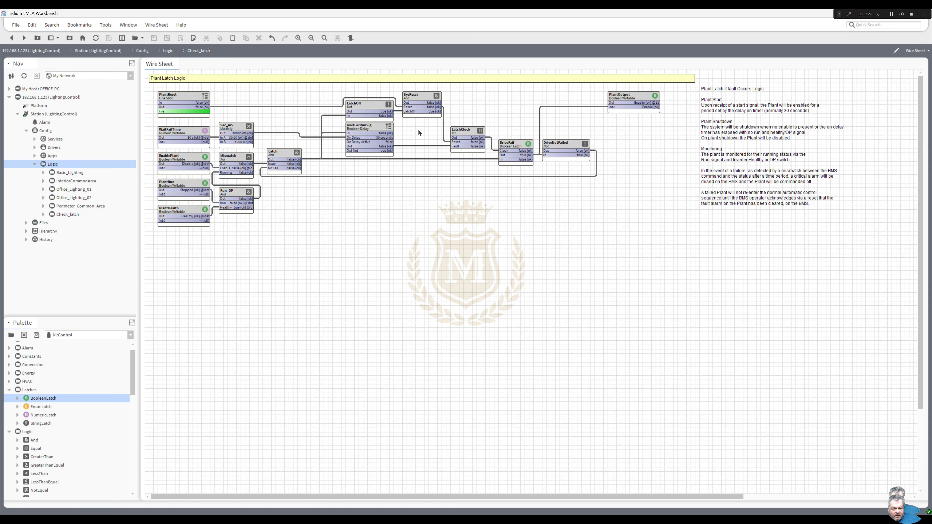
Override the EnablePlant point with Emergency Active and switch it over to Emergency Inactive.
right_click(182, 164)
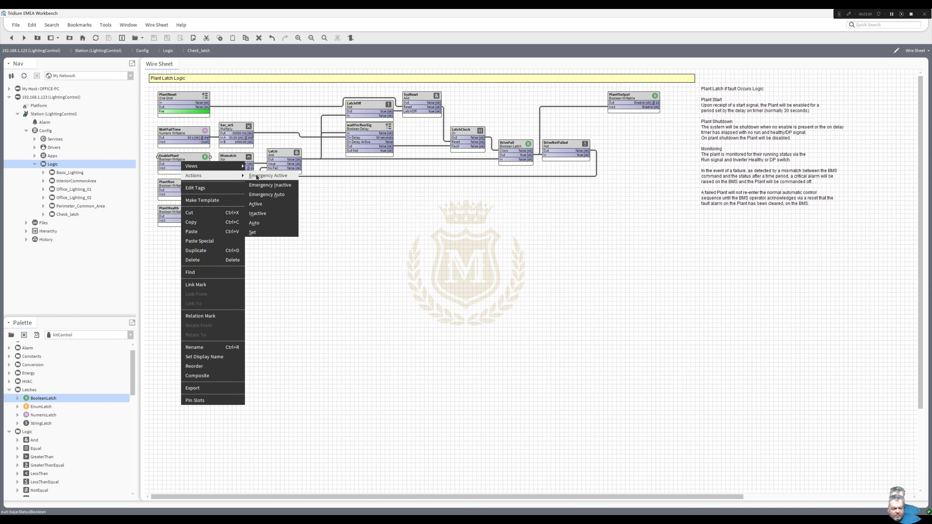
left_click(257, 176)
right_click(187, 158)
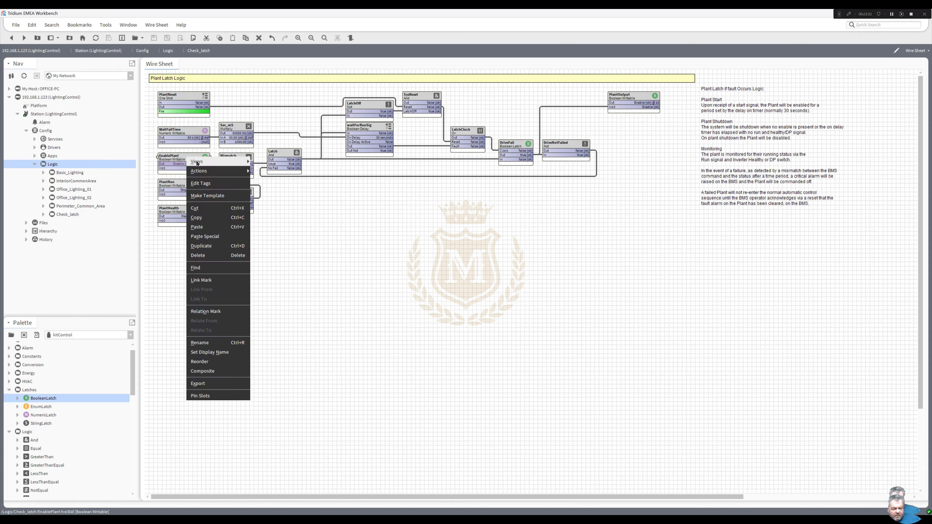
mouse_move(200, 171)
left_click(269, 180)
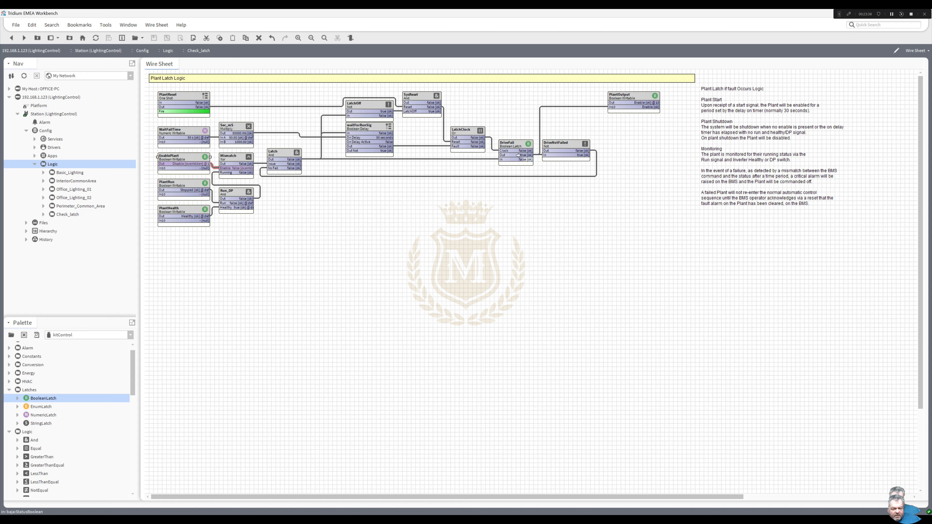
left_click(494, 151)
right_click(184, 161)
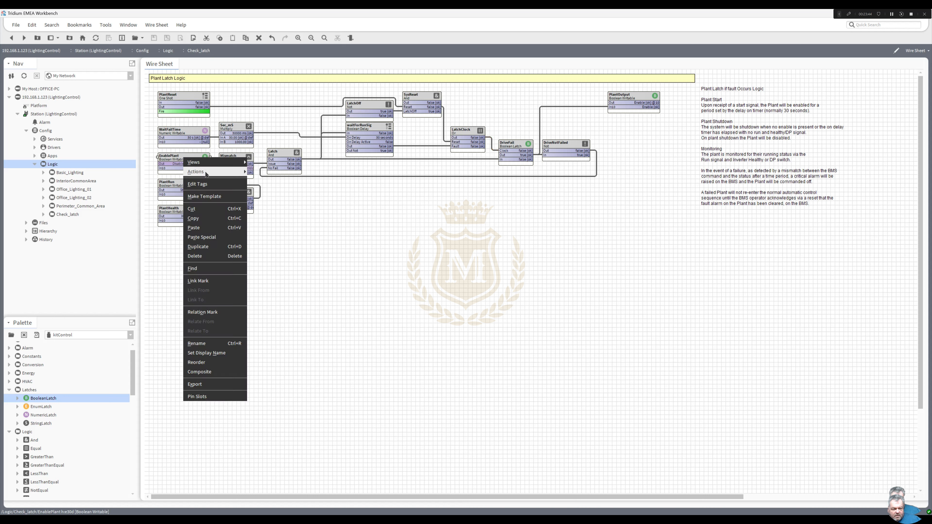
mouse_move(216, 171)
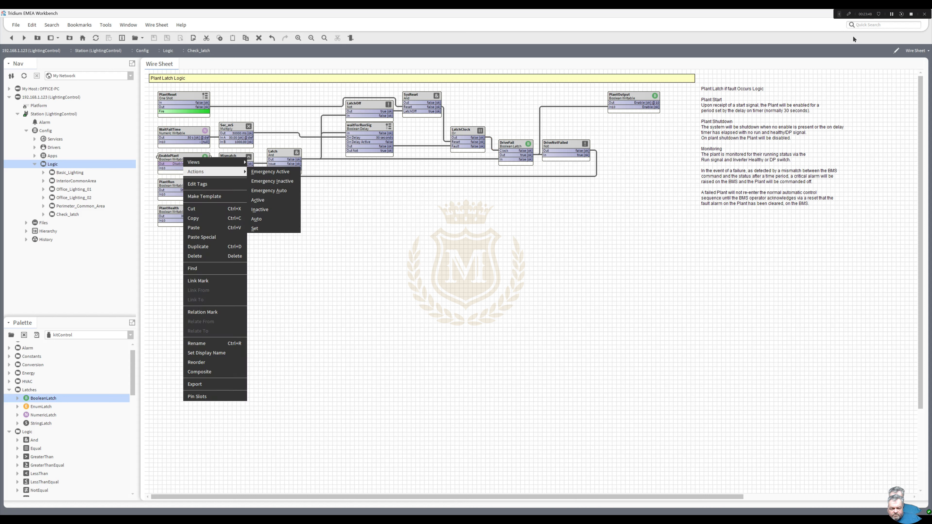
left_click(767, 64)
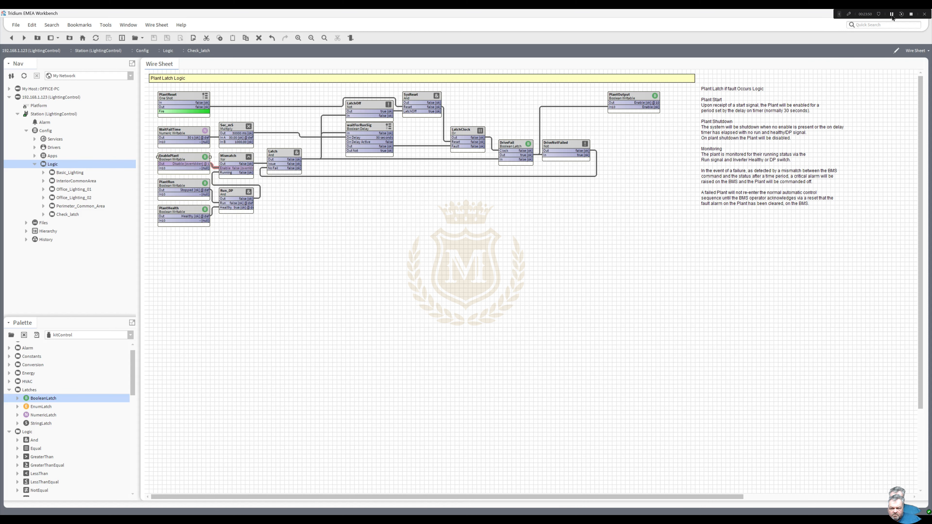
Delete the link from DriveFail into PlantOutput and move PlantOutput down below the DriveNotFailed block.
left_click(594, 106)
left_click(338, 38)
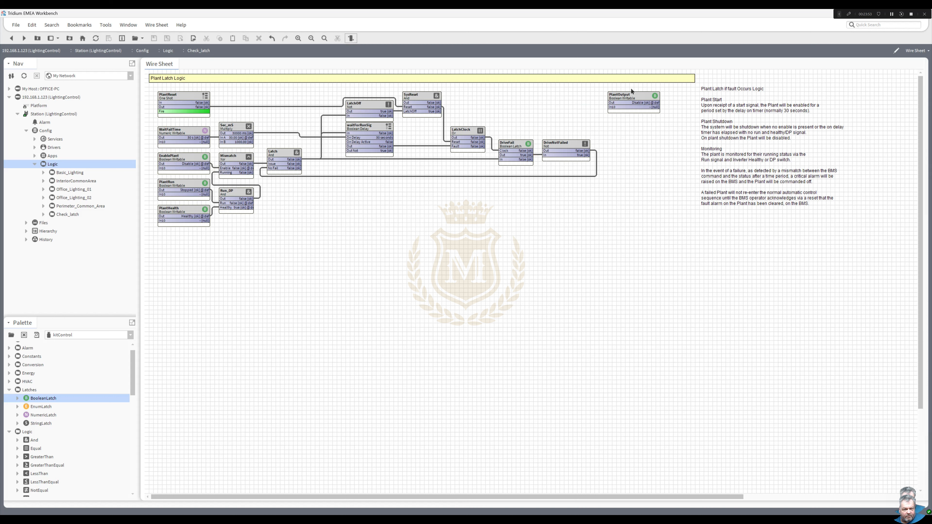
left_click(642, 99)
left_click_drag(636, 170, 633, 213)
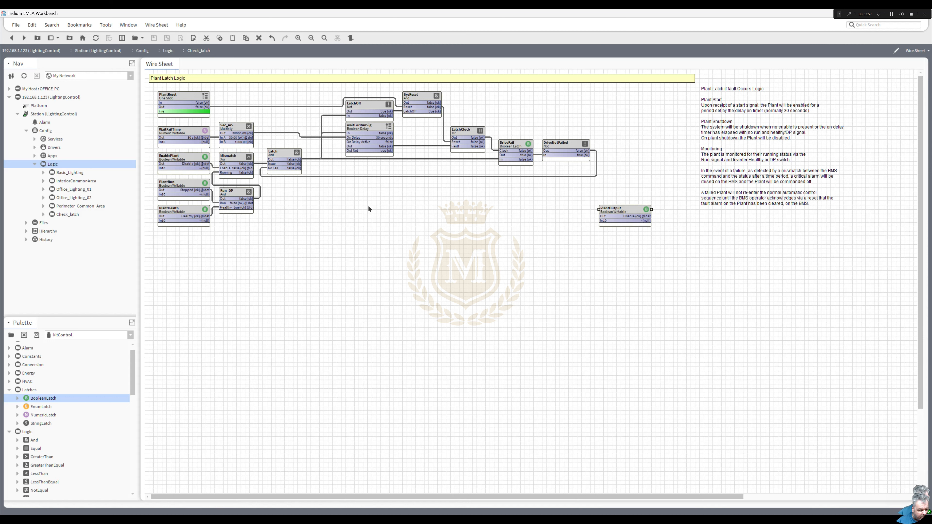
Add an And logic block named DelayTimeStart to the wire sheet, beside PlantOutput.
left_click_drag(29, 440, 536, 196)
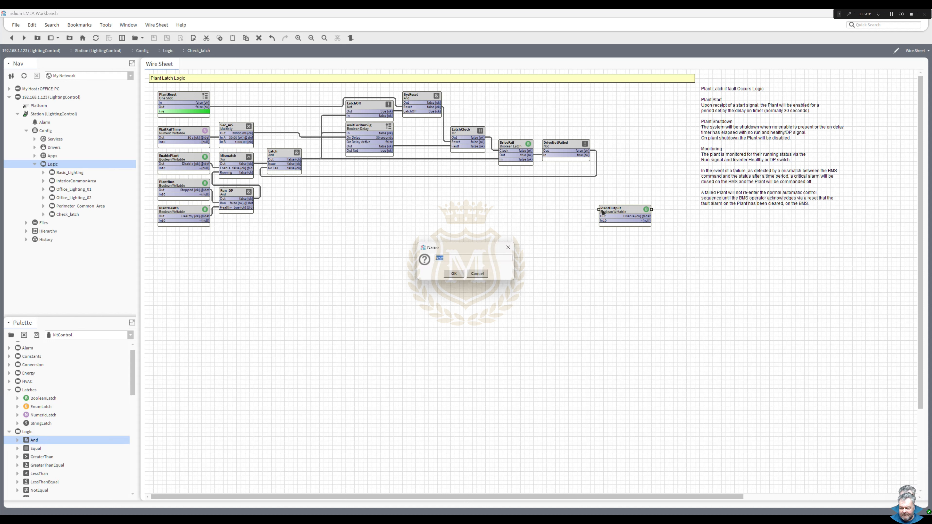
type("DelayTimeStart")
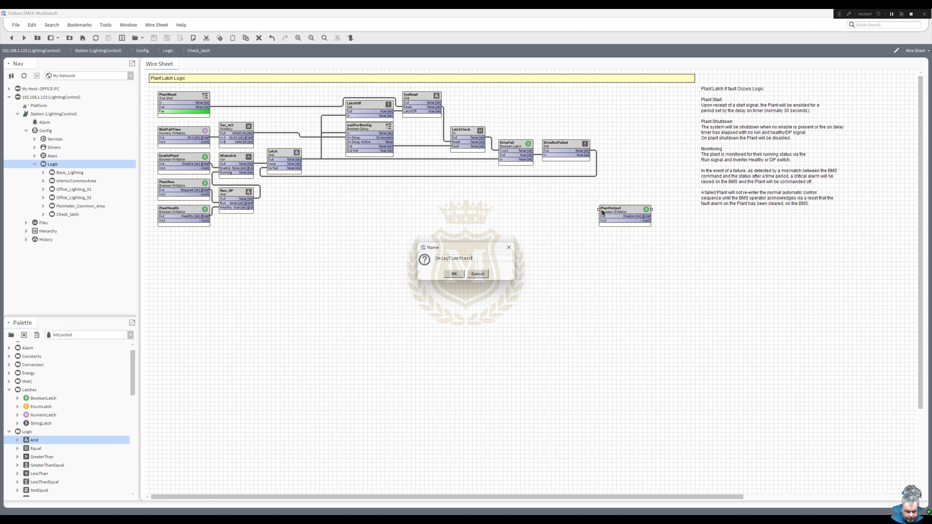
left_click(463, 278)
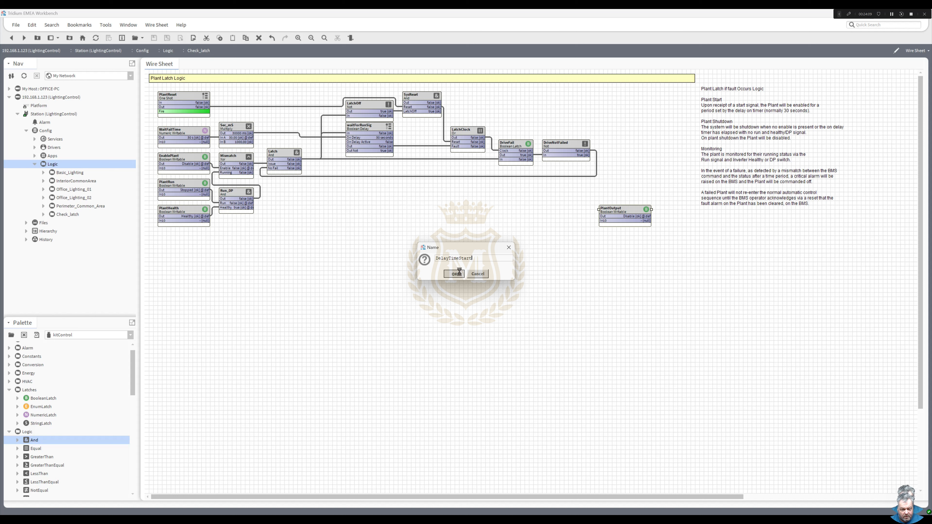
Link DelayTimeStart's Out to PlantOutput and shift both blocks right, keeping them side by side below DriveNotFailed.
left_click_drag(548, 200, 639, 191)
double_click(638, 191)
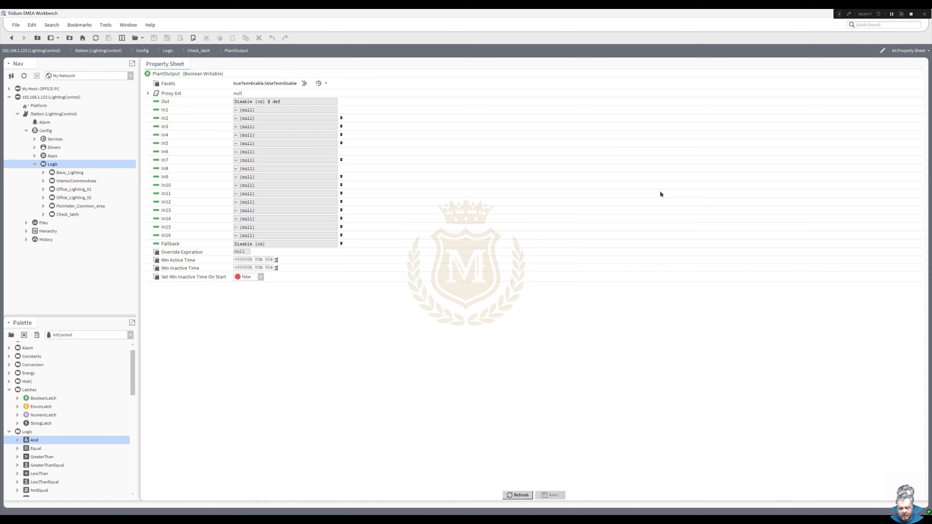
left_click(12, 38)
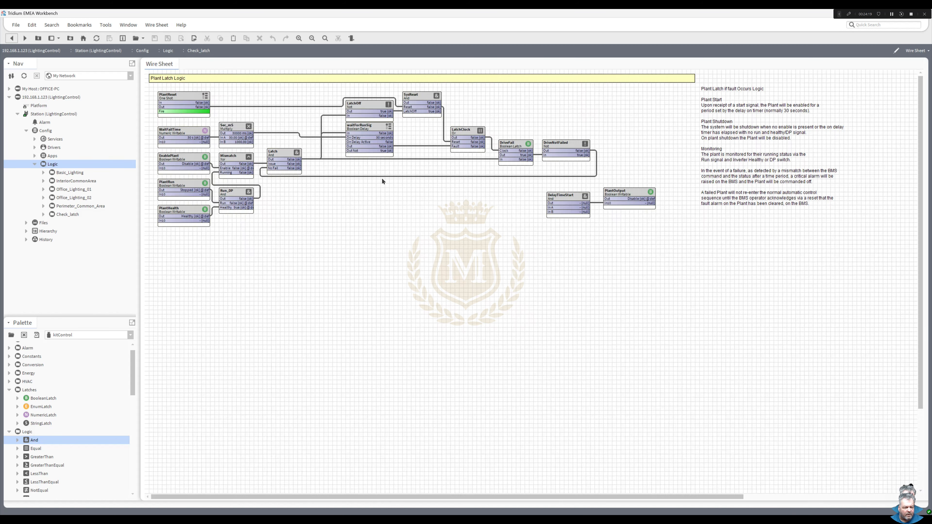
left_click_drag(636, 193, 666, 193)
left_click_drag(576, 202, 610, 202)
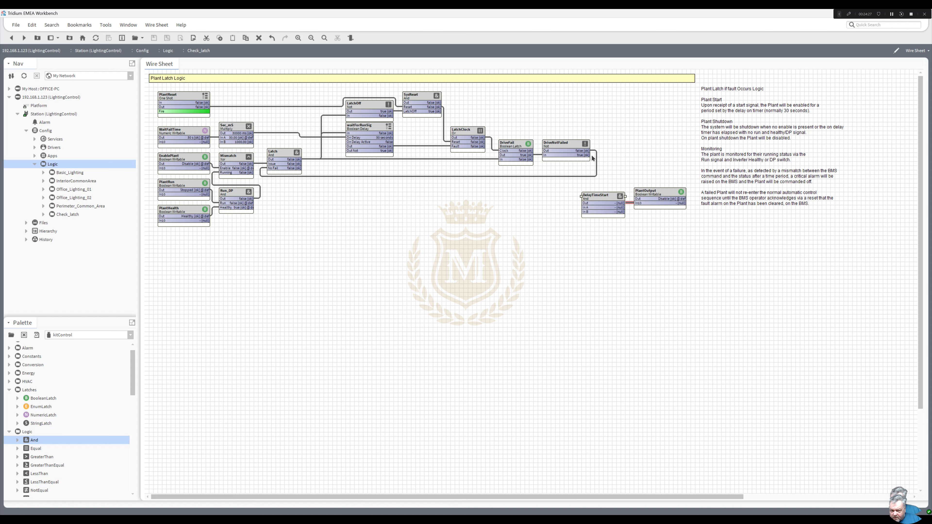
Link DriveNotFailed's Out to DelayTimeStart's In A and EnablePlant's Out to its In B.
left_click_drag(585, 151, 583, 208)
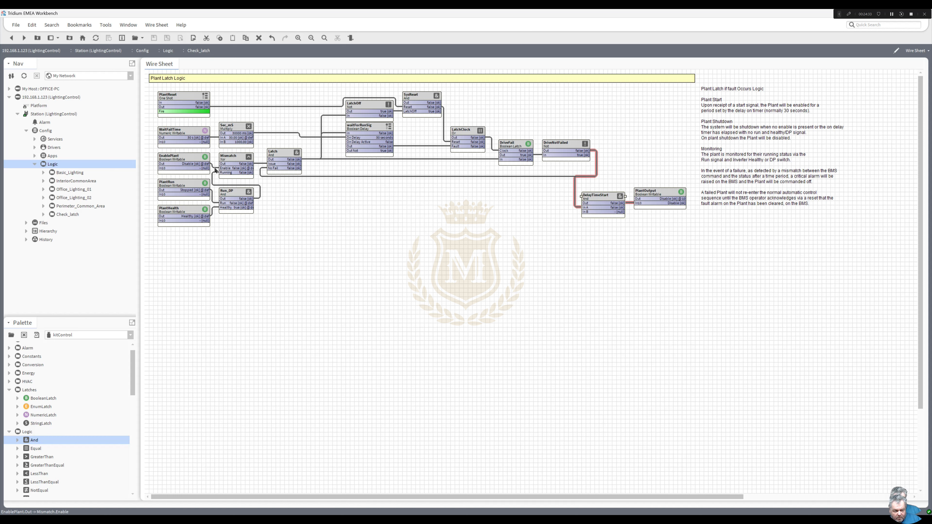
left_click_drag(297, 188, 586, 212)
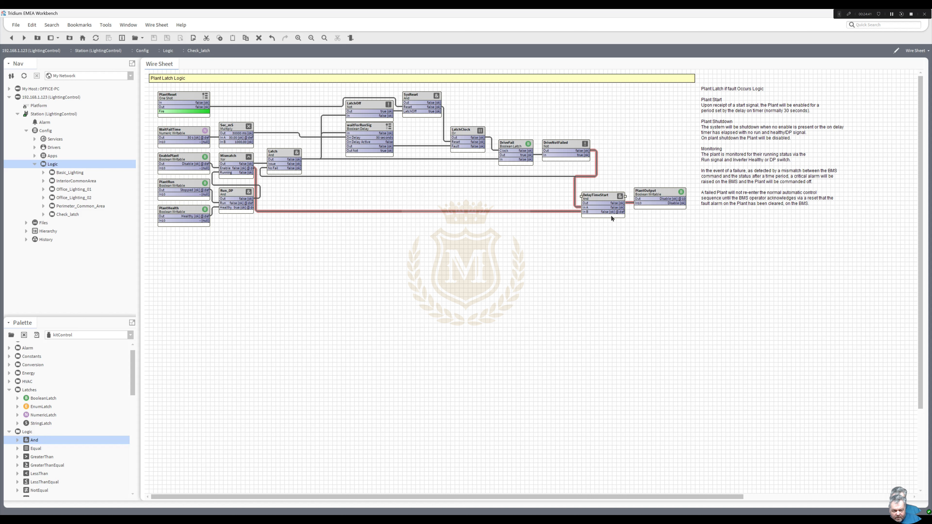
Fire the PlantReset one-shot.
right_click(185, 94)
mouse_move(204, 109)
left_click(262, 109)
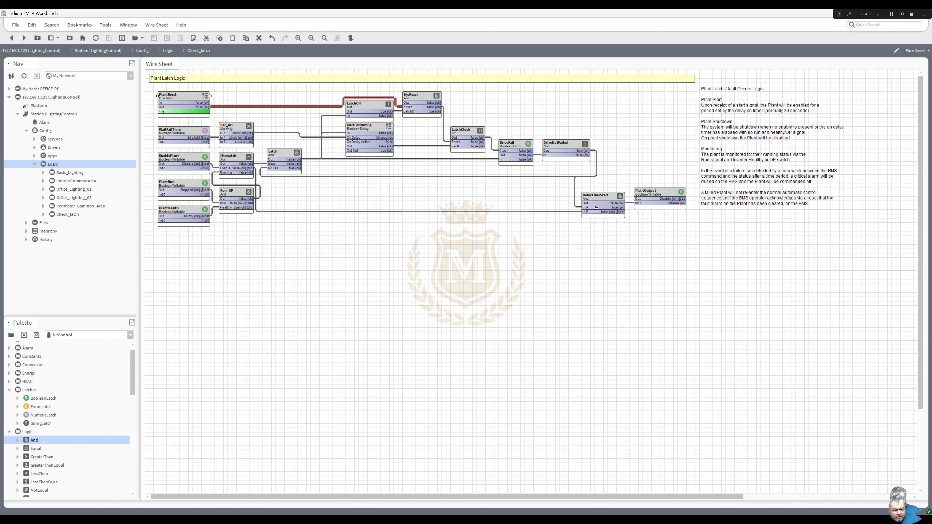
Set the display names of DelayTimeStart's In A and In B slots to Failed and Enable.
right_click(598, 197)
mouse_move(645, 203)
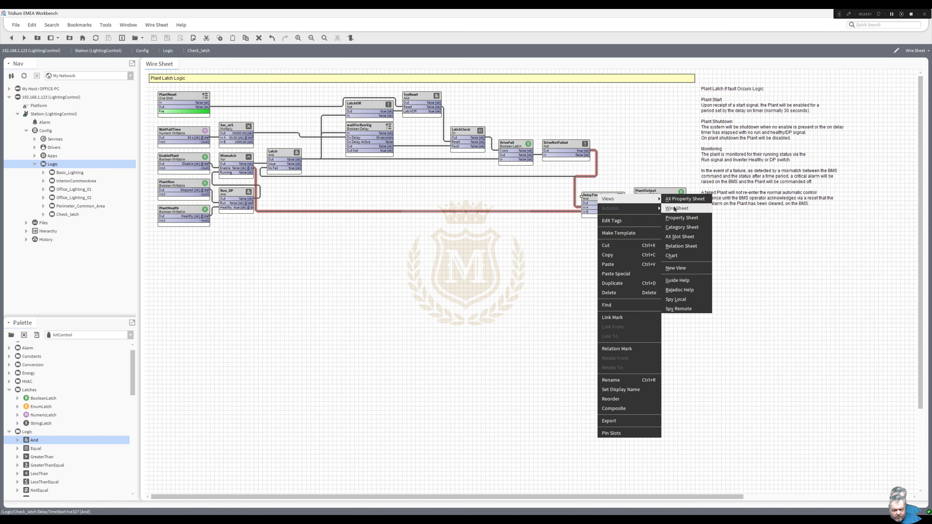
left_click(683, 234)
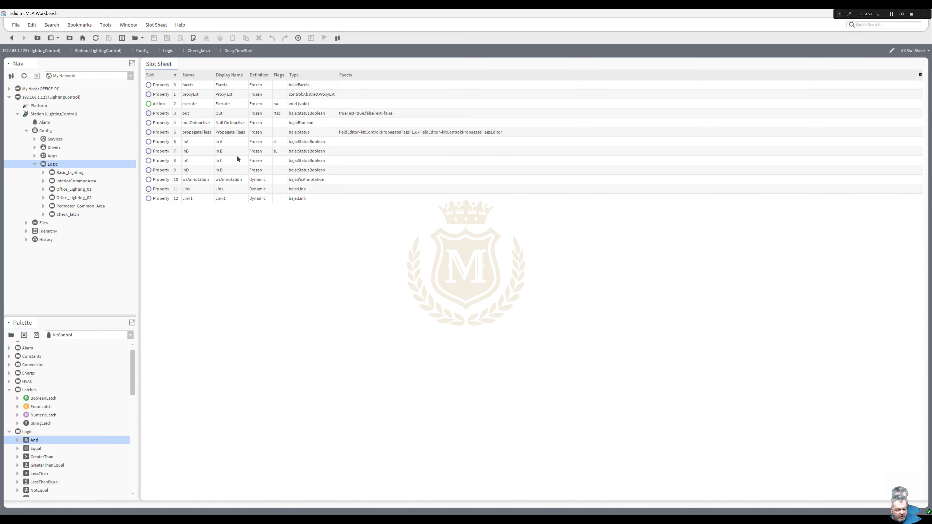
double_click(230, 140)
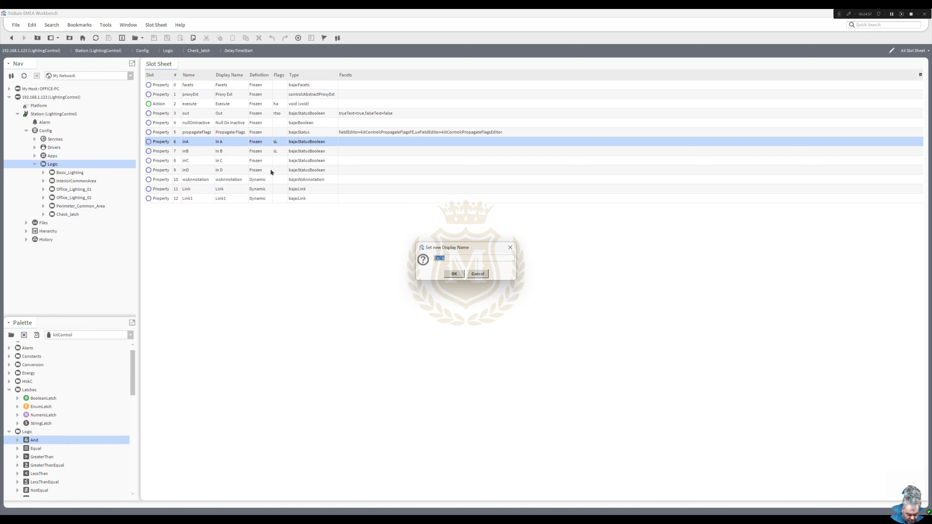
type("Failed")
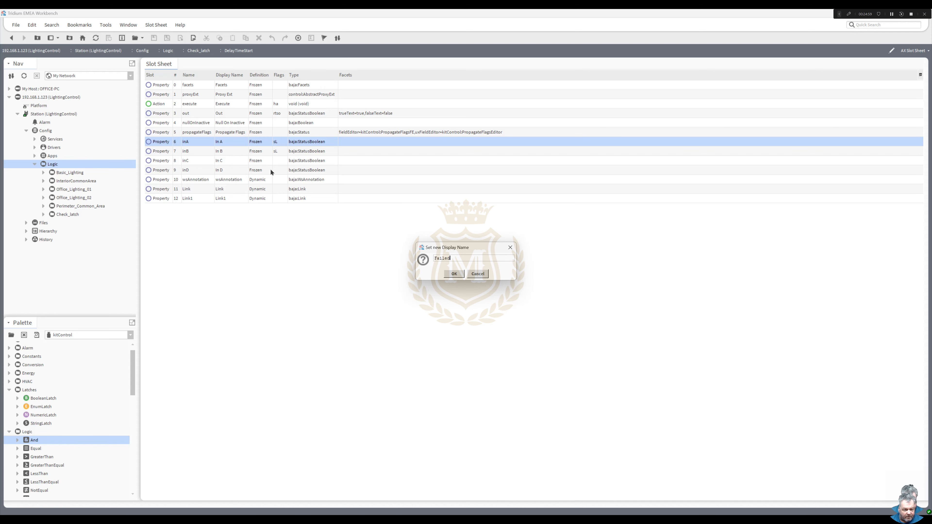
left_click(455, 274)
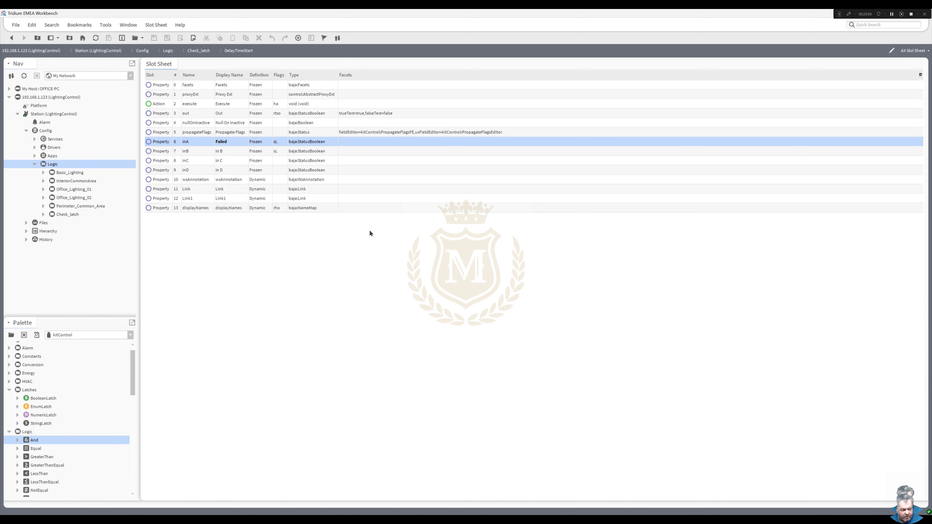
double_click(230, 150)
type("Enable")
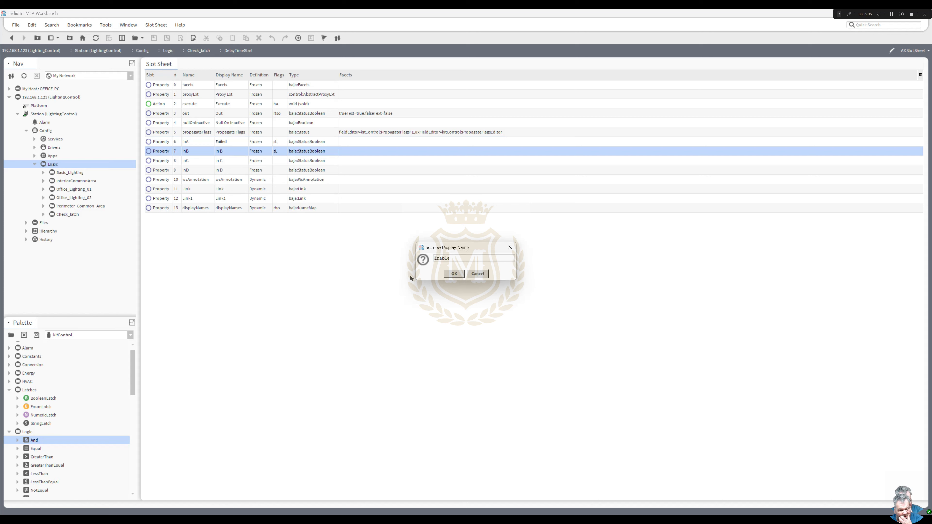
left_click(454, 274)
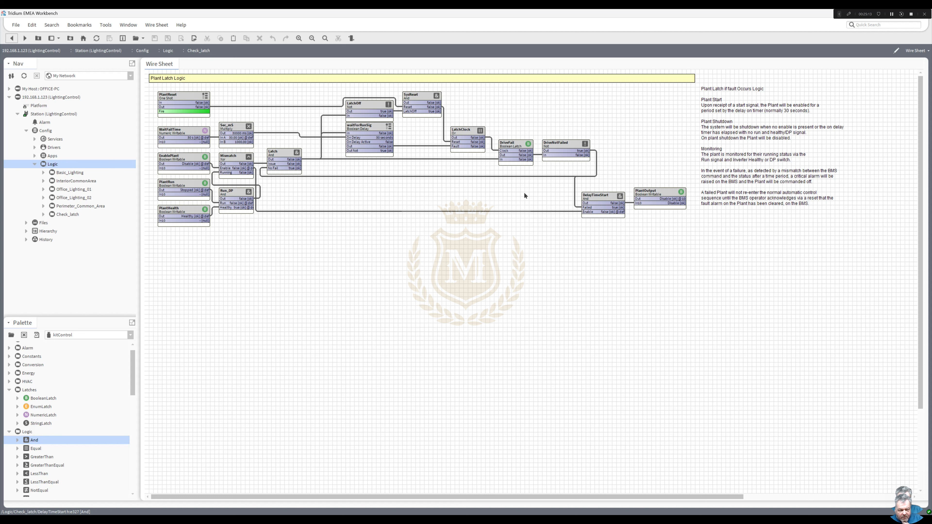
Override the EnablePlant and PlantRun points with Emergency Active.
right_click(193, 158)
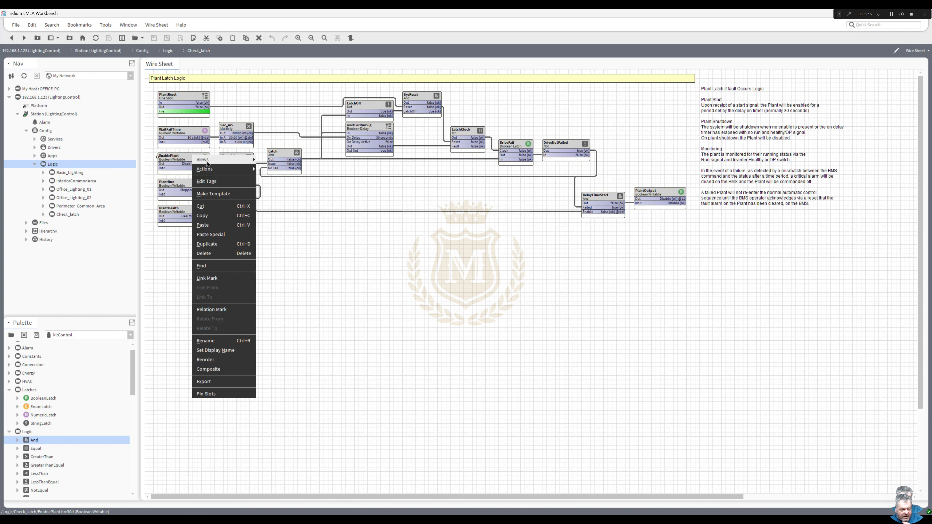
mouse_move(235, 169)
left_click(277, 170)
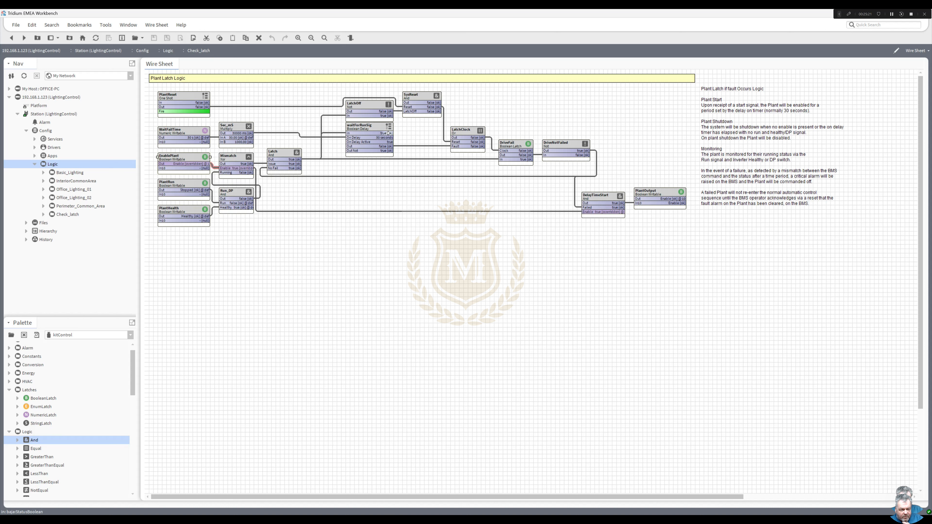
right_click(188, 182)
mouse_move(208, 198)
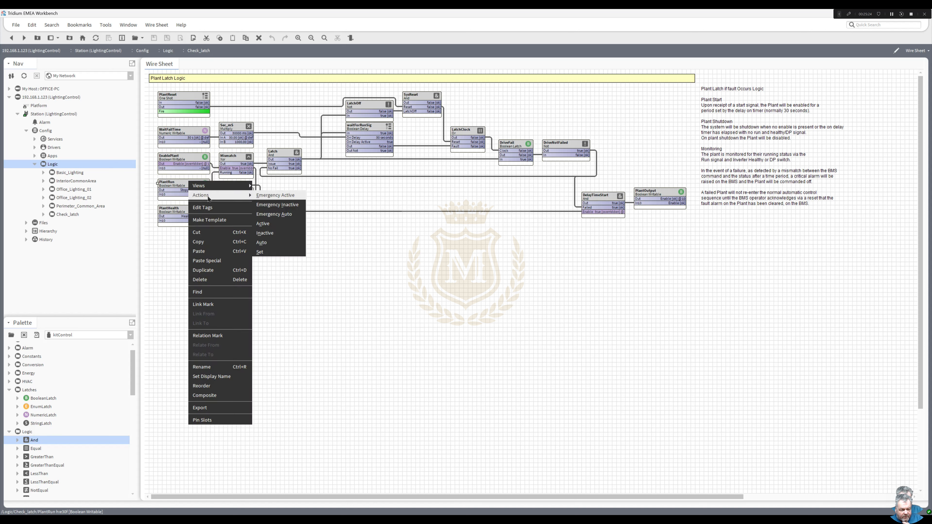
left_click(267, 195)
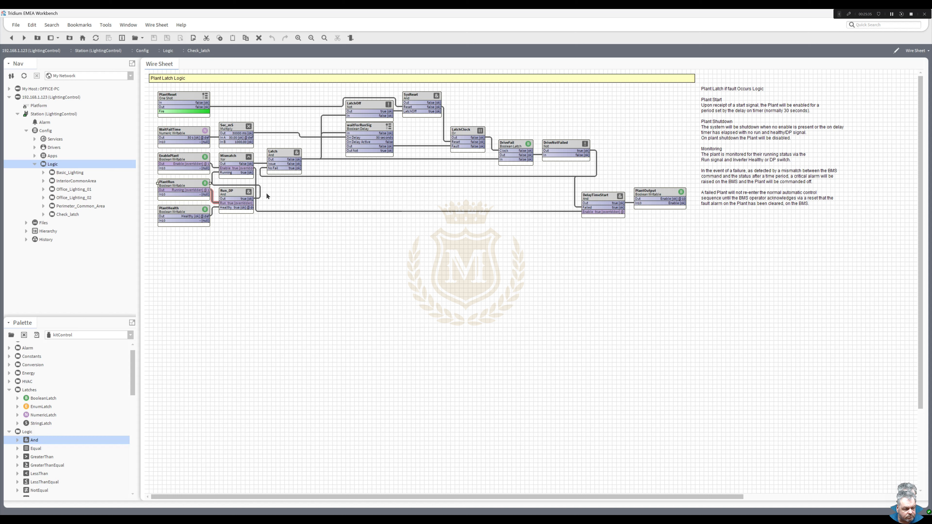
Override the PlantRun point with Emergency Inactive to simulate a loss of the run signal.
right_click(179, 183)
mouse_move(197, 198)
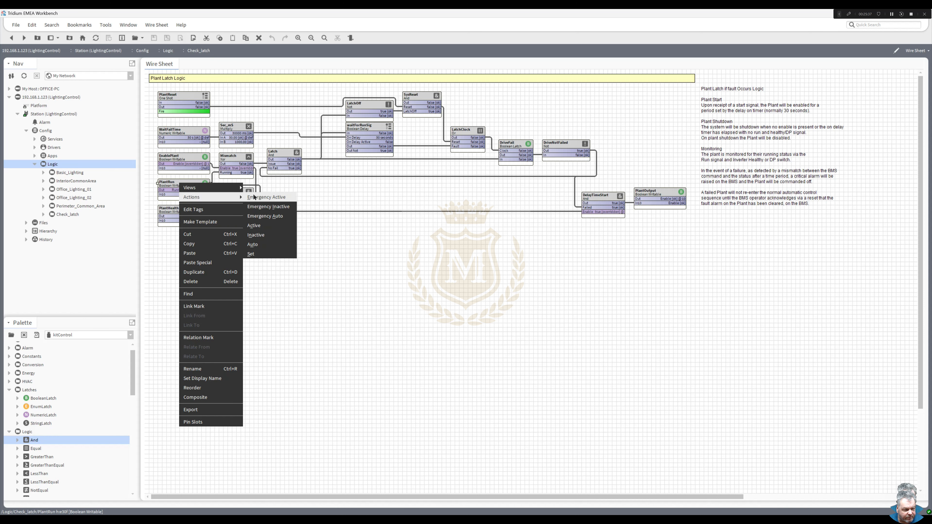
left_click(265, 211)
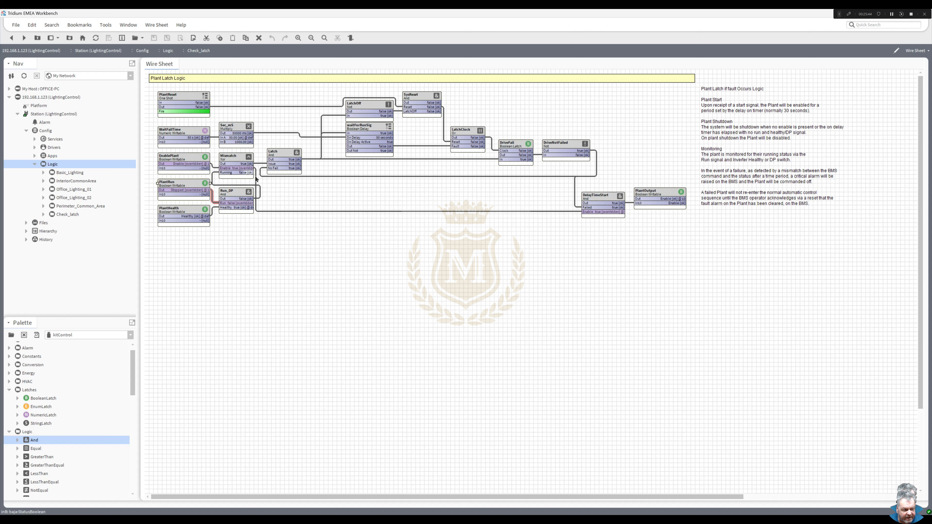
Trace the mismatch signal from Mismatch through Latch to the waitForRunSig delay.
left_click(261, 165)
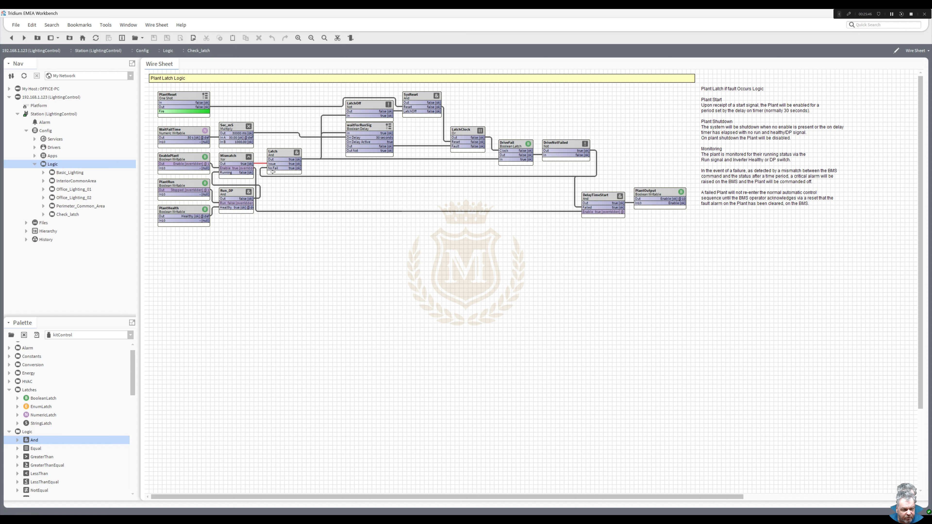
left_click(305, 158)
left_click(372, 125)
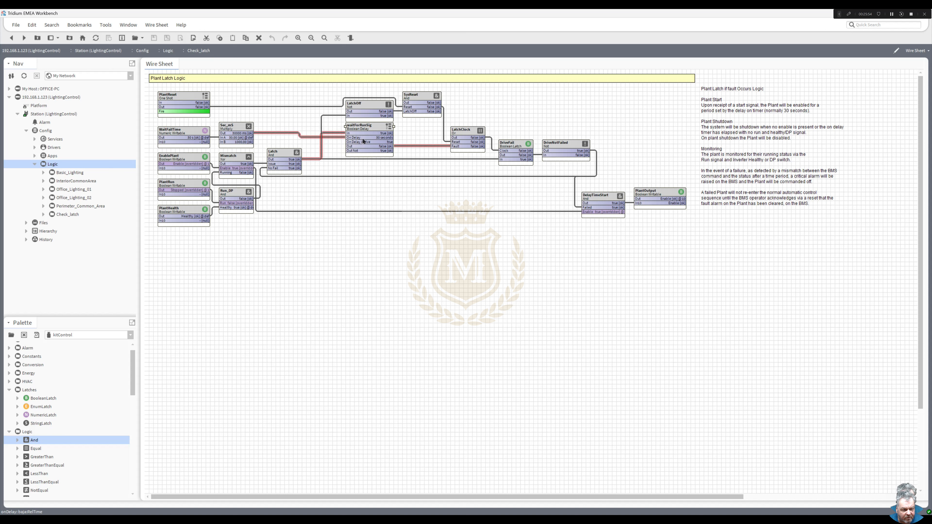
Unpin the Out Not slot from the waitForRunSig Boolean Delay block.
right_click(366, 130)
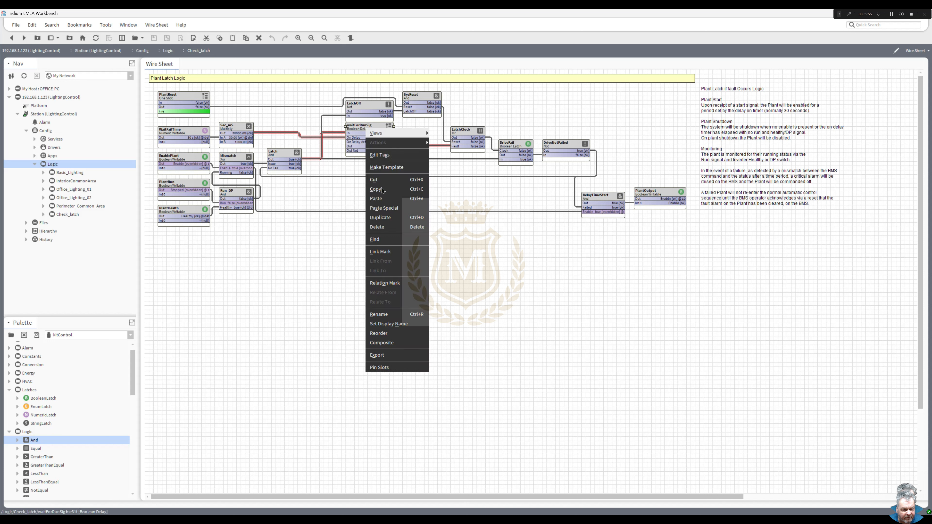
left_click(396, 366)
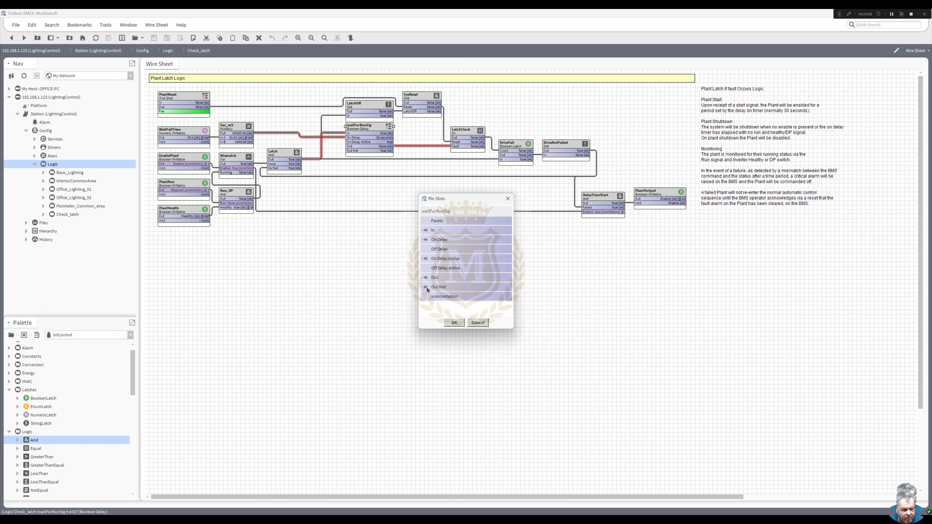
left_click(454, 323)
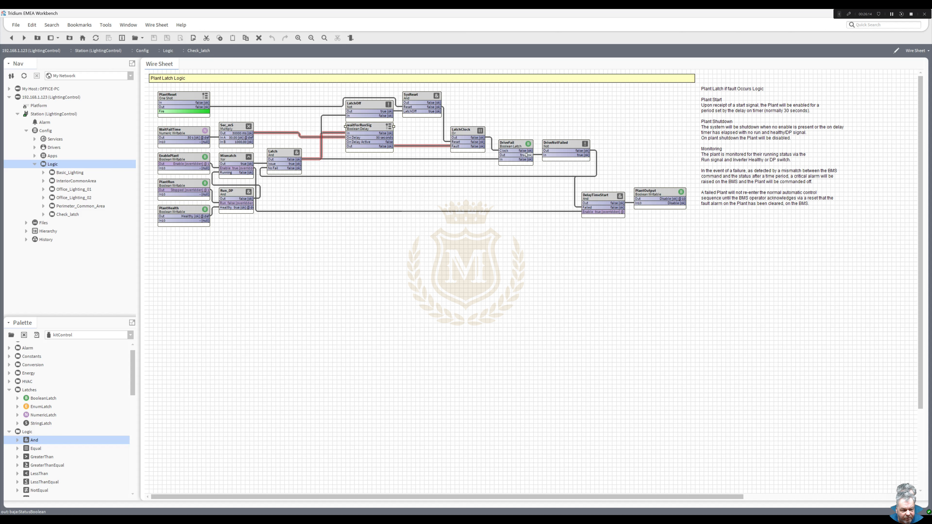
Trace the link from Latch to DriveFail and the link from DriveNotFailed to DelayTimeStart.
left_click(458, 159)
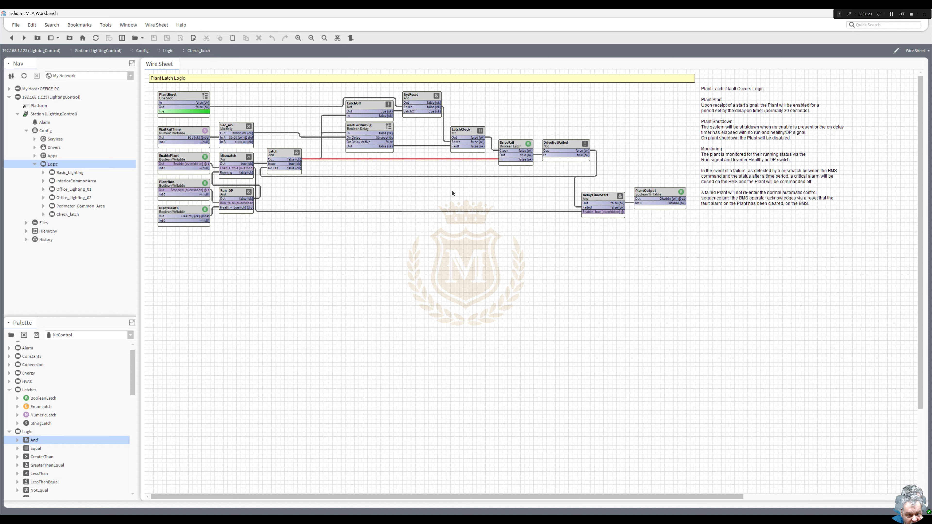
left_click(578, 208)
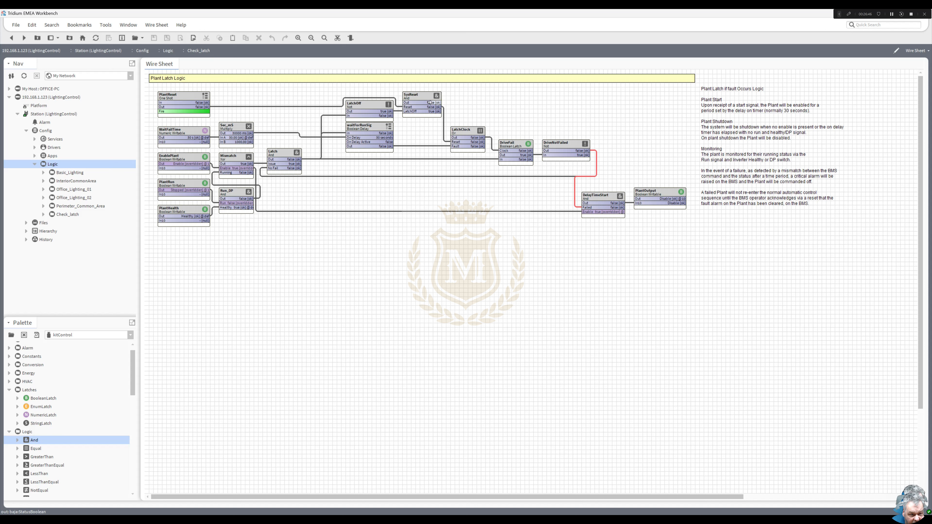
Delete the link between SysReset and LatchClock, and link SysReset's Out to LatchClock's Reset slot again.
left_click(443, 122)
left_click(337, 38)
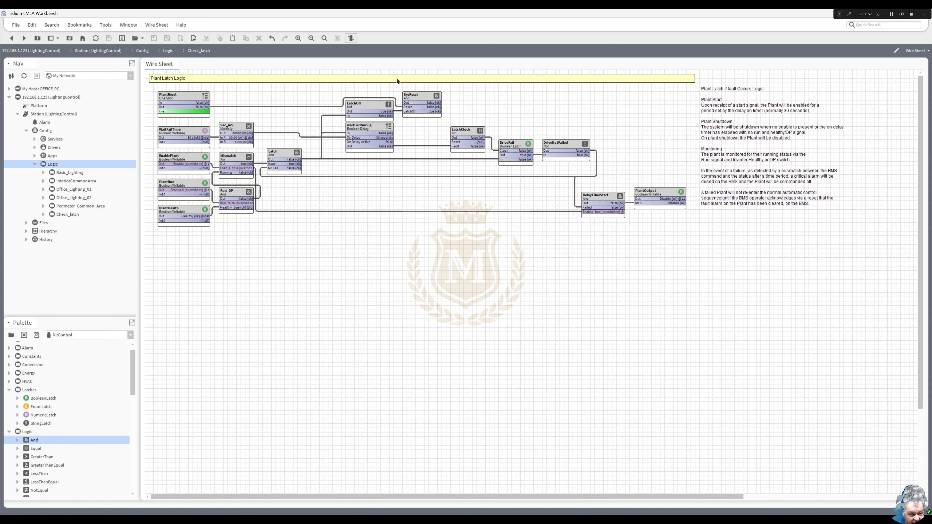
left_click_drag(436, 102, 452, 142)
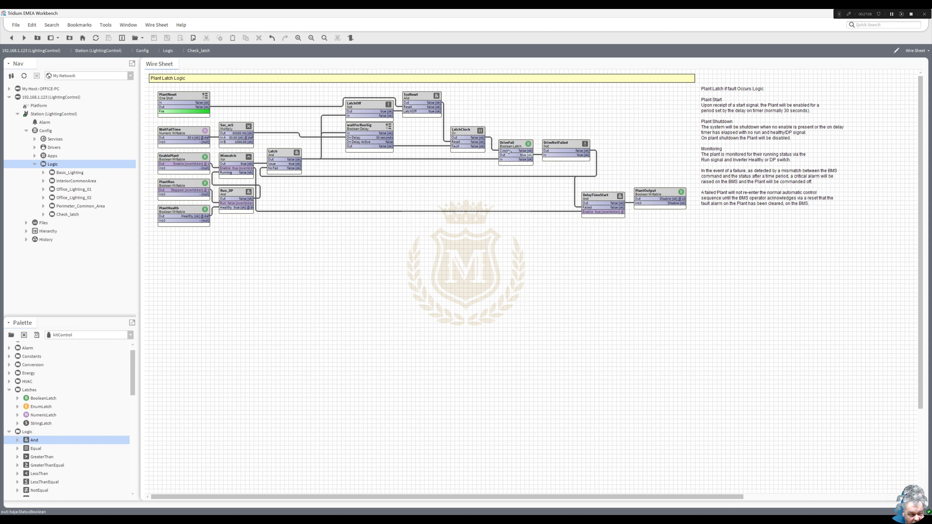
Fire the PlantReset one-shot to clear the latched fault, and check the DriveNotFailed link into DelayTimeStart.
right_click(183, 94)
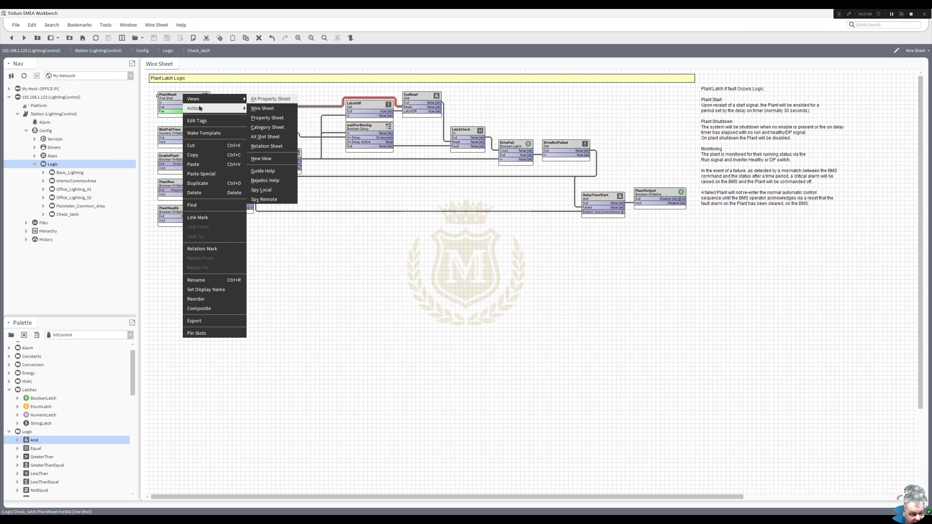
left_click(259, 107)
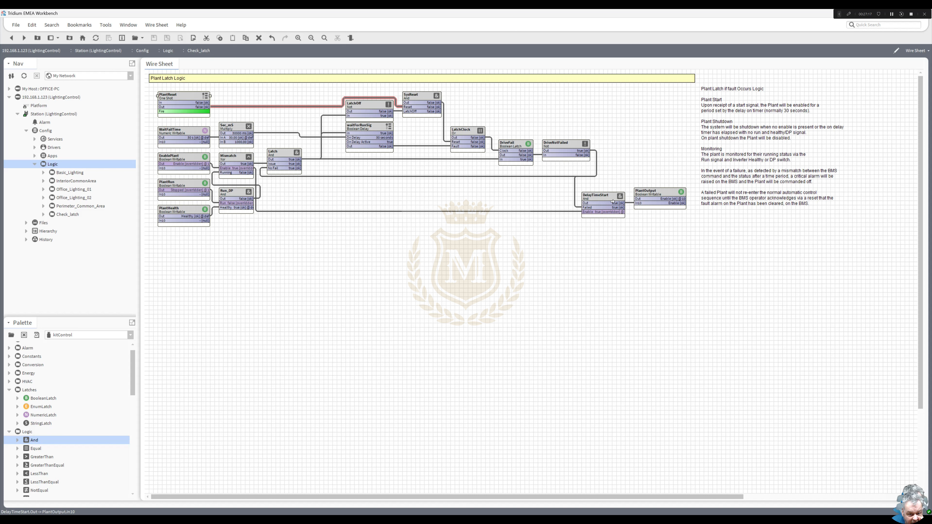
left_click(578, 208)
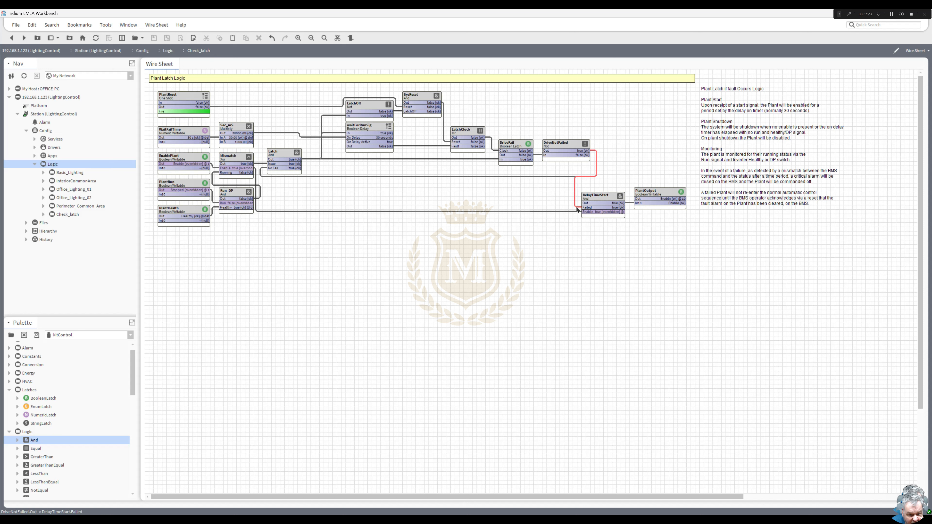
Open the AX Slot Sheet of the DelayTimeStart block.
right_click(603, 196)
mouse_move(625, 200)
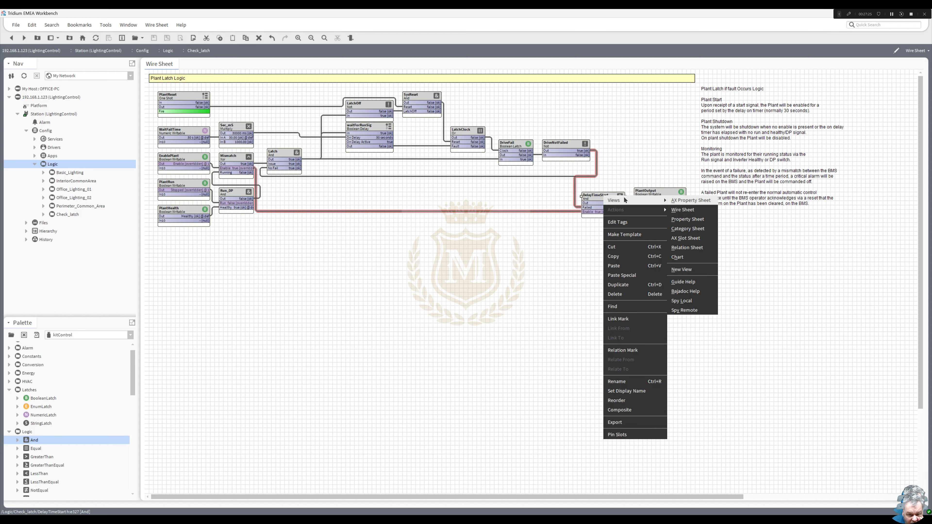
left_click(699, 240)
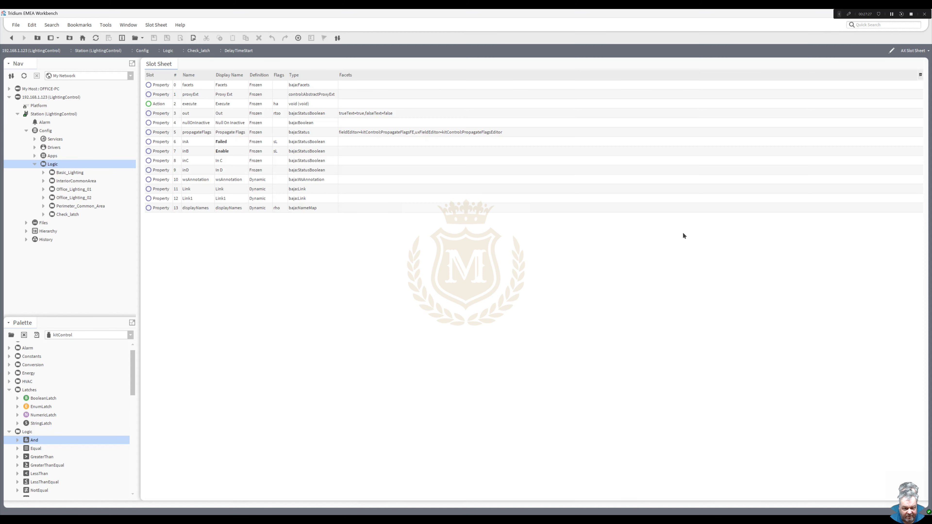
Set the display name of DelayTimeStart's inA slot to Drive Healthy.
left_click(222, 144)
double_click(223, 146)
double_click(444, 260)
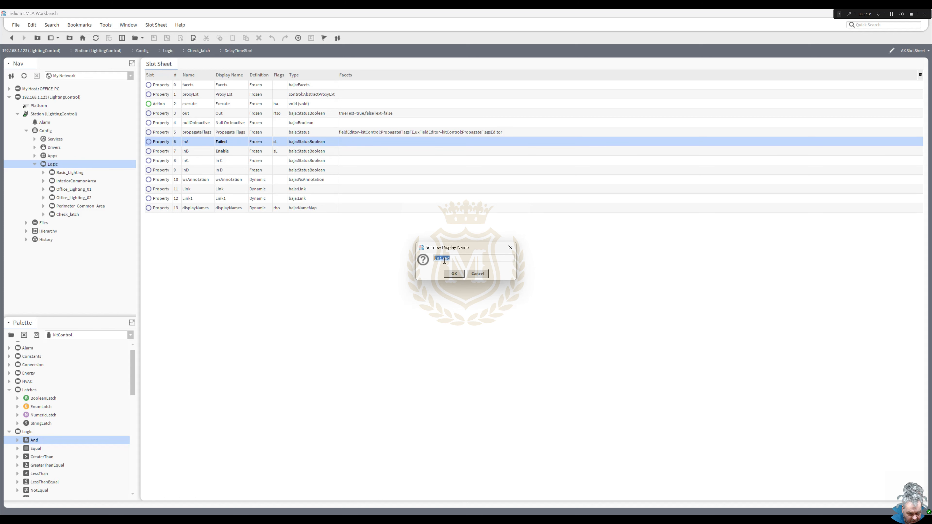
type("D")
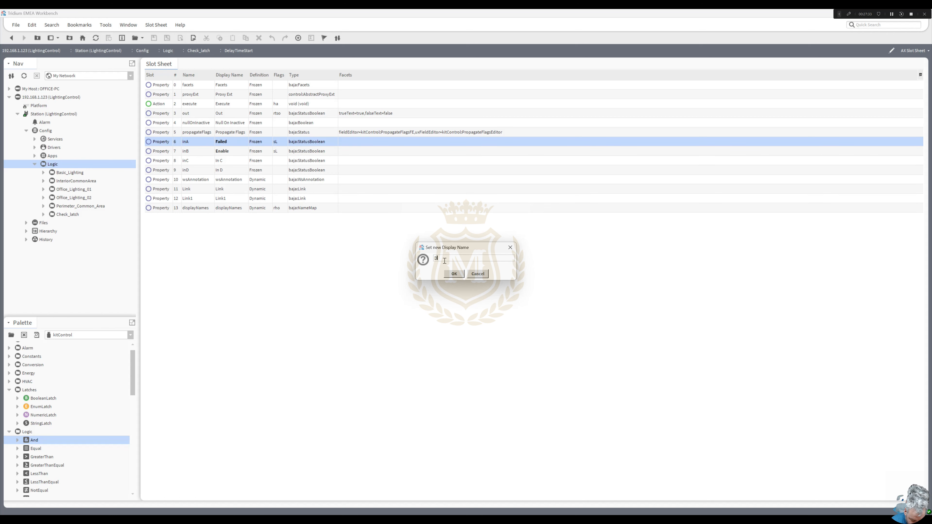
type("rive He")
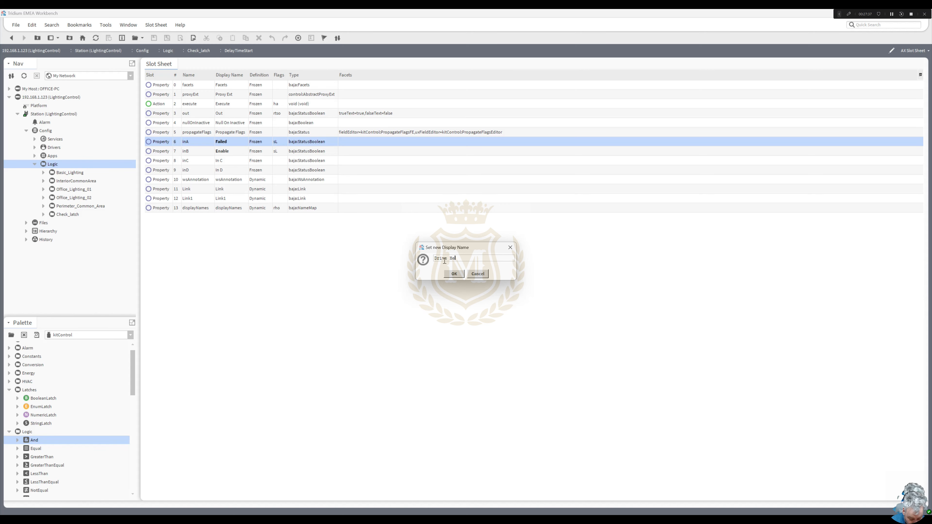
type("althy")
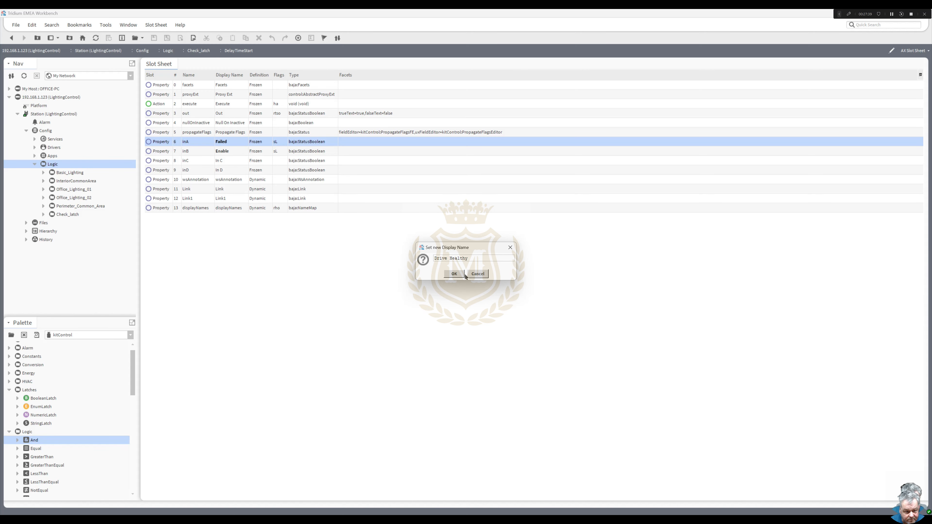
left_click(463, 274)
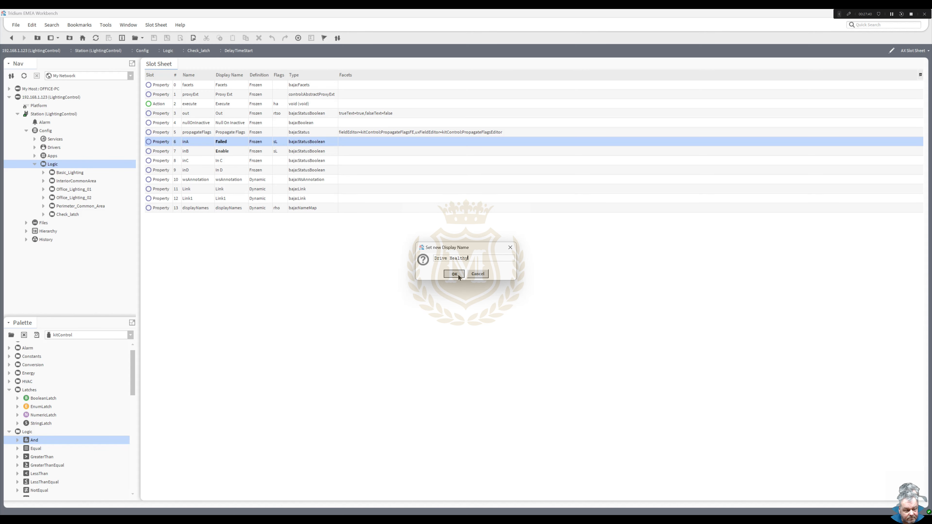
Set the display name of DelayTimeStart's inB slot to Plant Enable.
double_click(222, 151)
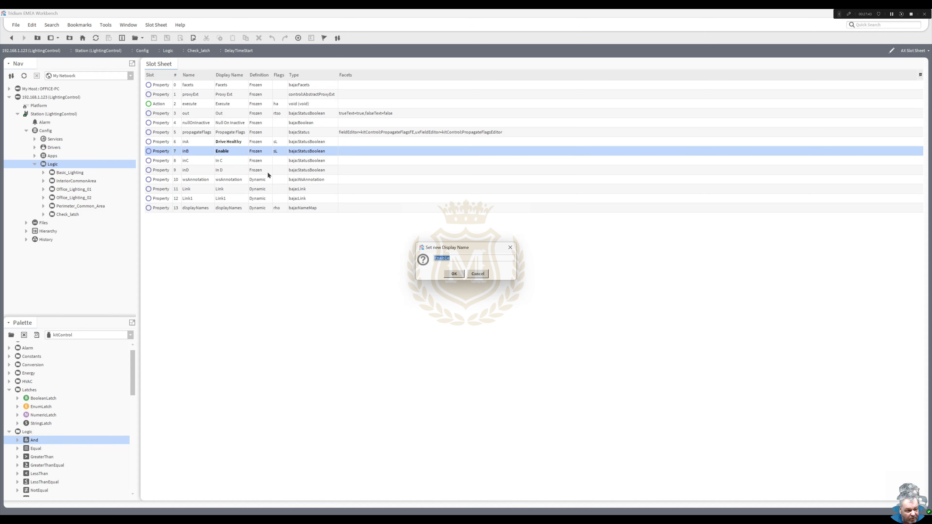
left_click(435, 257)
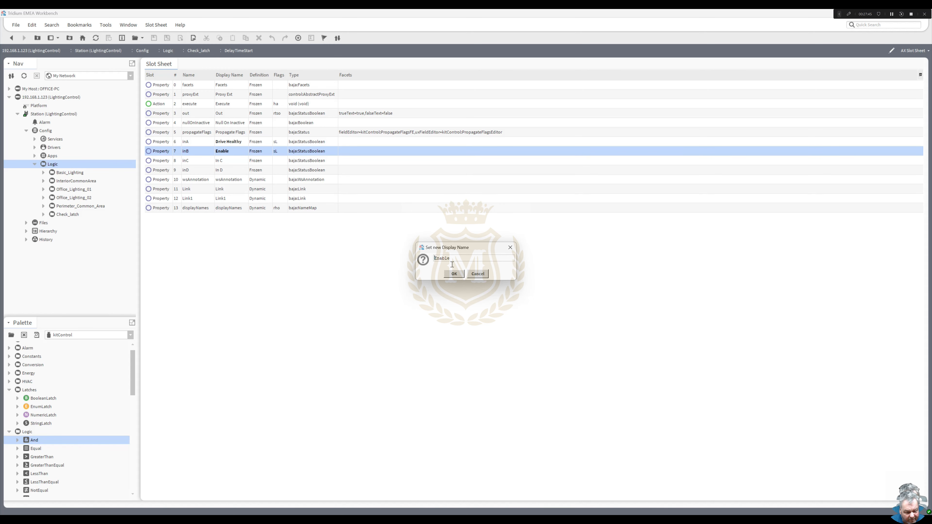
type("Plant")
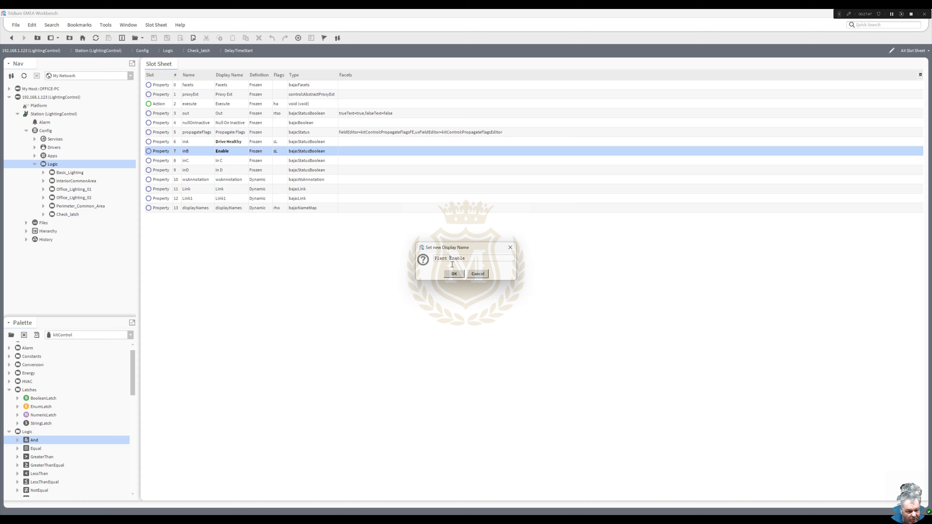
left_click(454, 273)
Set the display name of DelayTimeStart's inA slot to Plant Healthy and return to the Check_latch wire sheet.
double_click(223, 141)
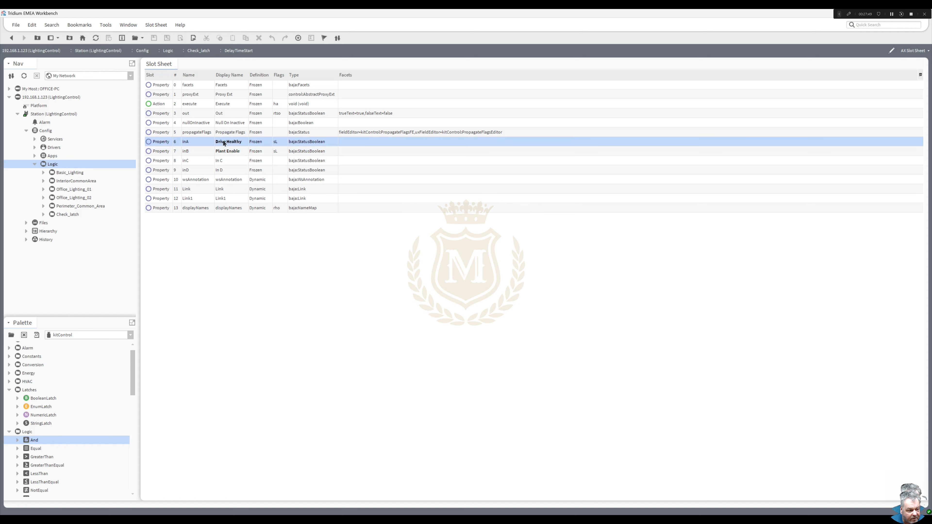
left_click_drag(447, 258, 345, 260)
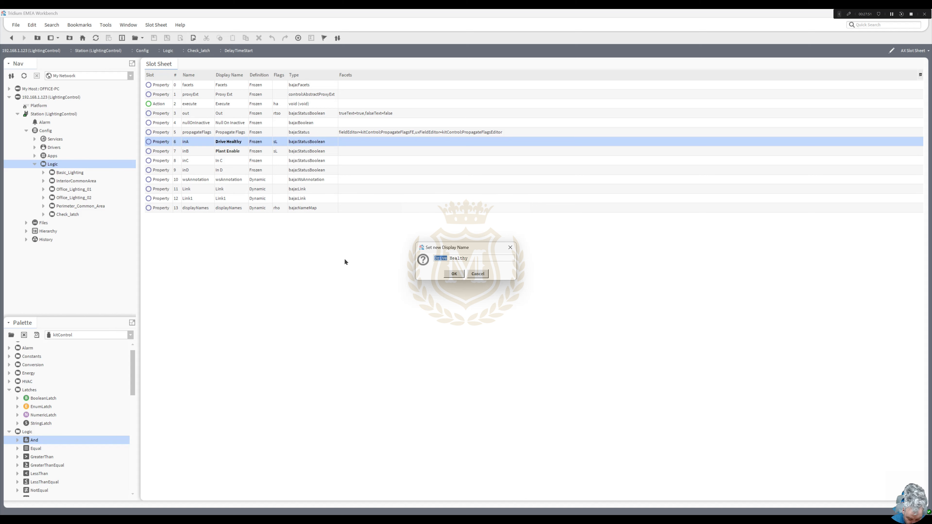
type("Plant")
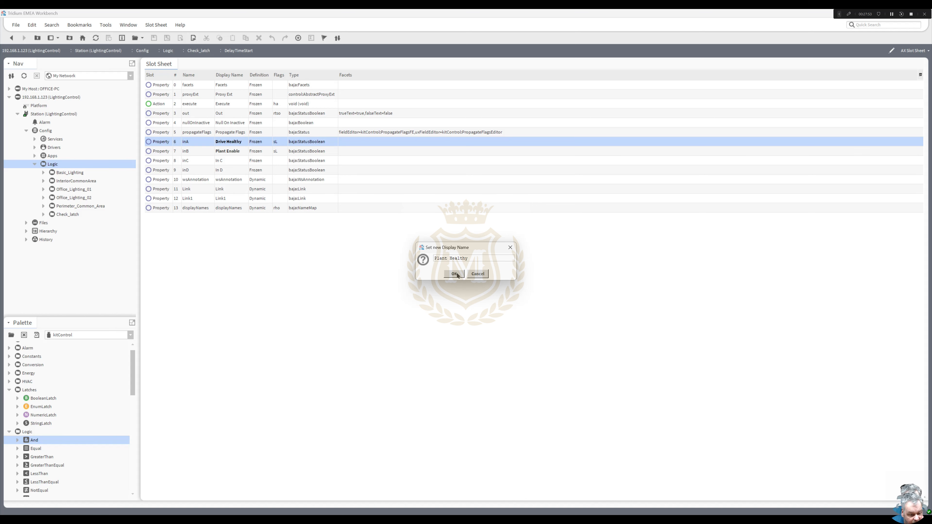
left_click(454, 273)
left_click(11, 38)
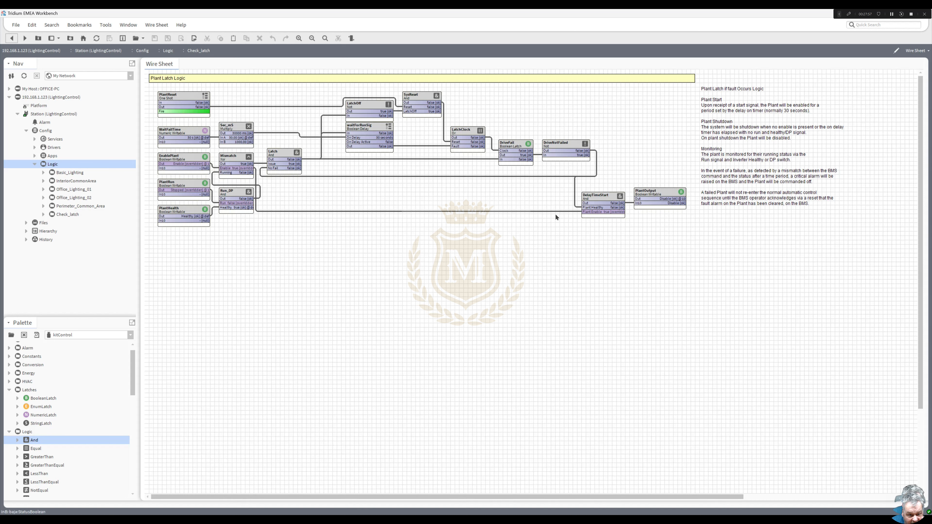
Fire the PlantReset one-shot again and override the PlantRun point to Running.
right_click(191, 96)
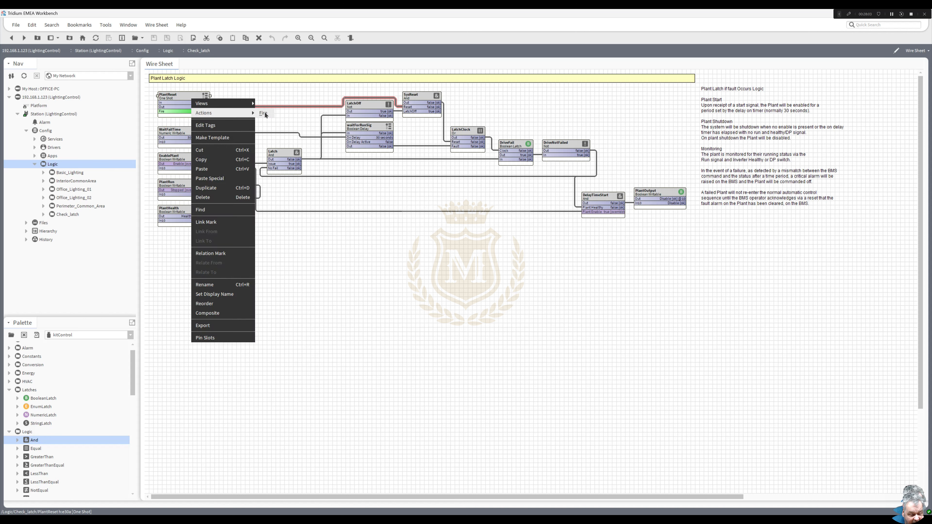
left_click(264, 113)
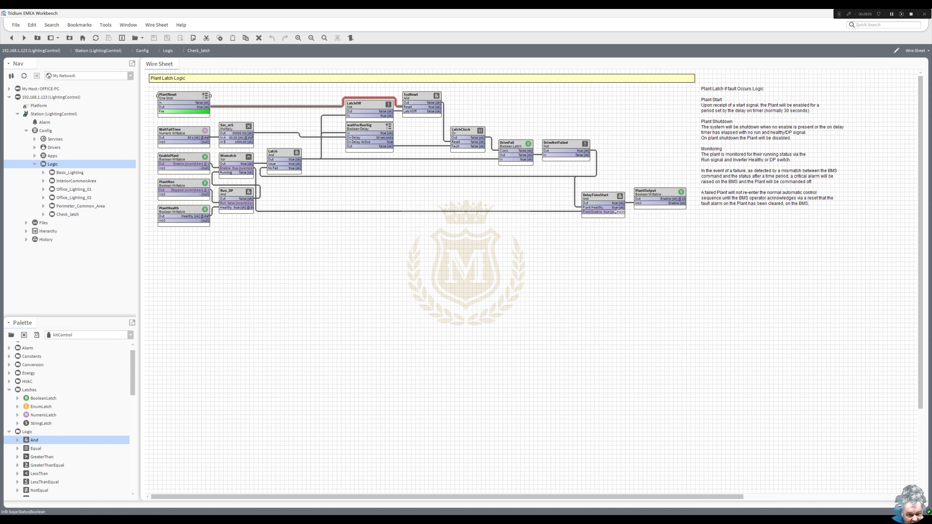
right_click(188, 184)
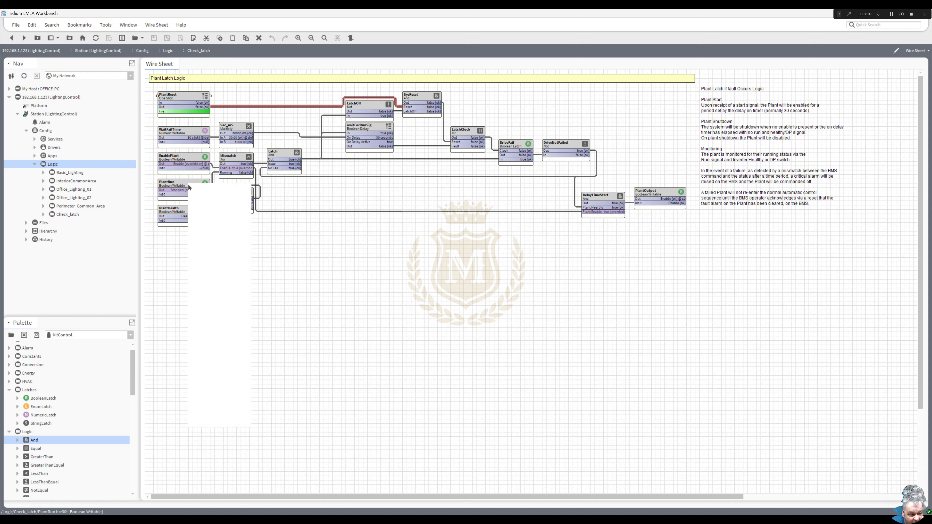
mouse_move(206, 198)
left_click(271, 197)
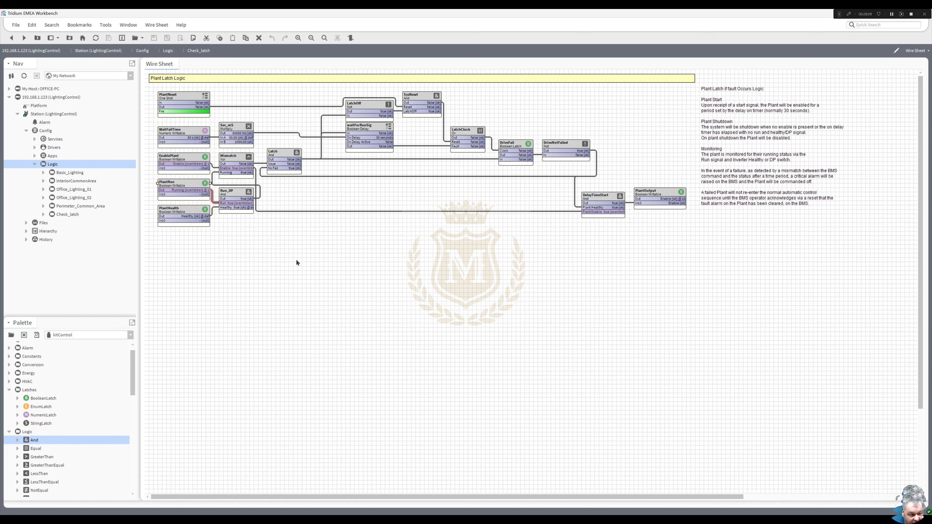
Tidy the wiring by moving Latch closer to waitForRunSig and shifting LatchClock, DriveFail and DriveNotFailed slightly left.
left_click(339, 133)
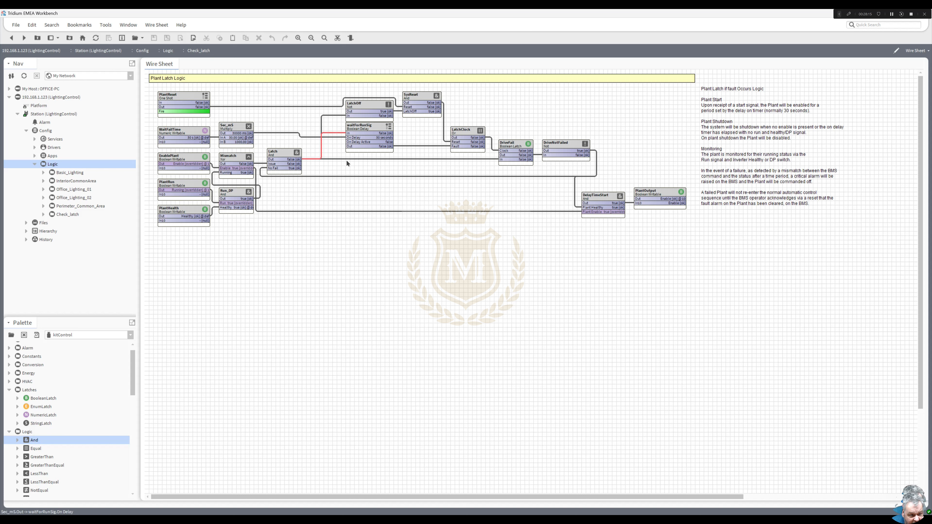
left_click_drag(278, 153, 314, 156)
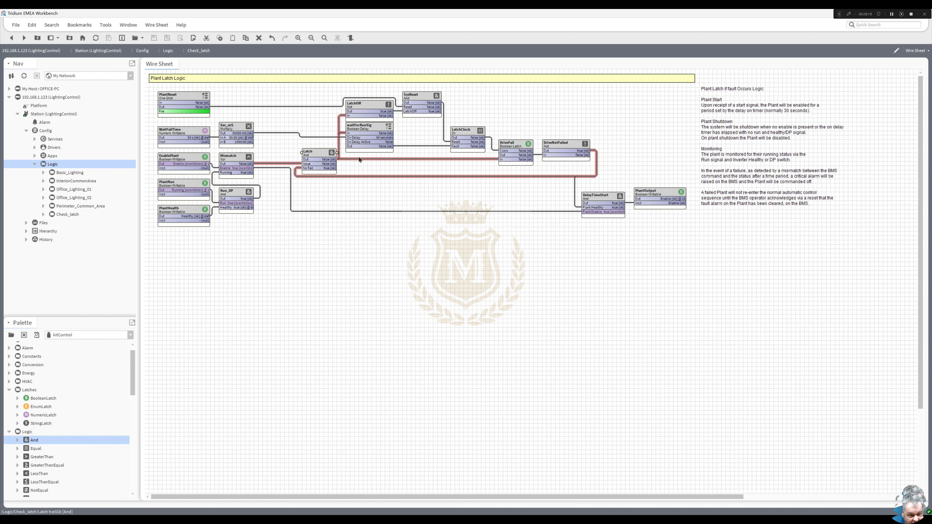
left_click_drag(467, 132, 463, 132)
left_click_drag(515, 147, 547, 147)
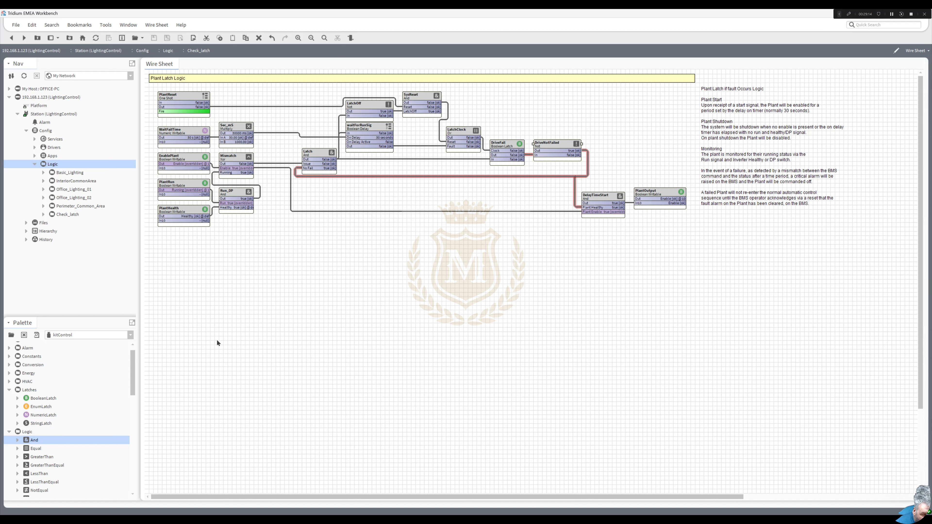
Load the alarm palette, expand its Extensions folder, and expand Check_latch in the station tree.
scroll(131, 378, "down", 2)
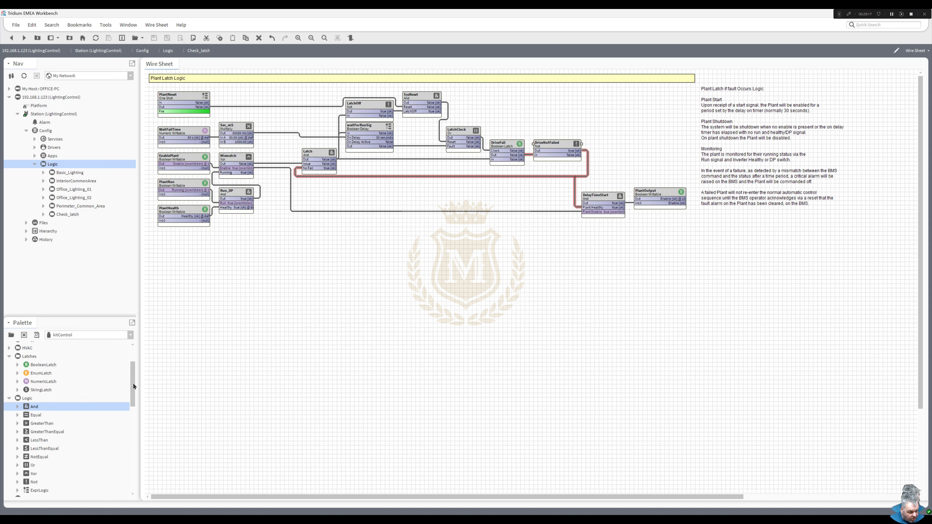
left_click(131, 335)
left_click(87, 380)
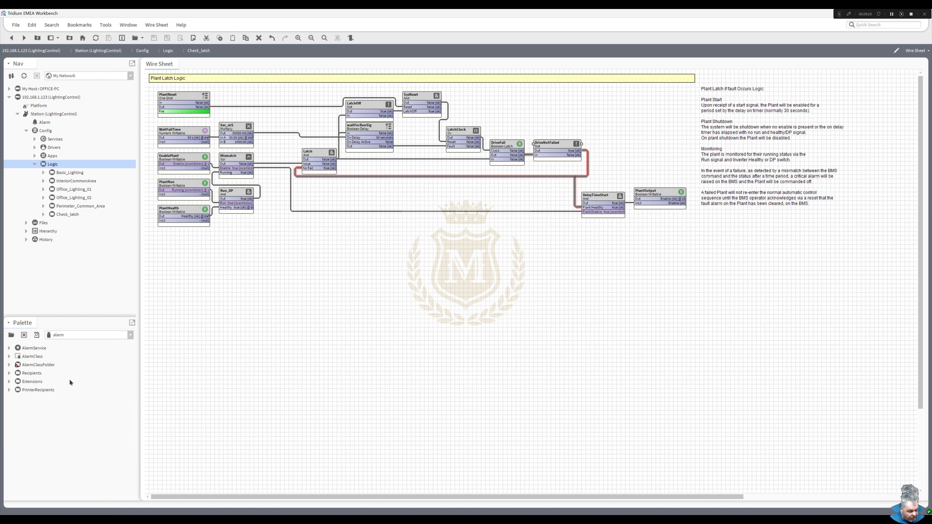
left_click(8, 383)
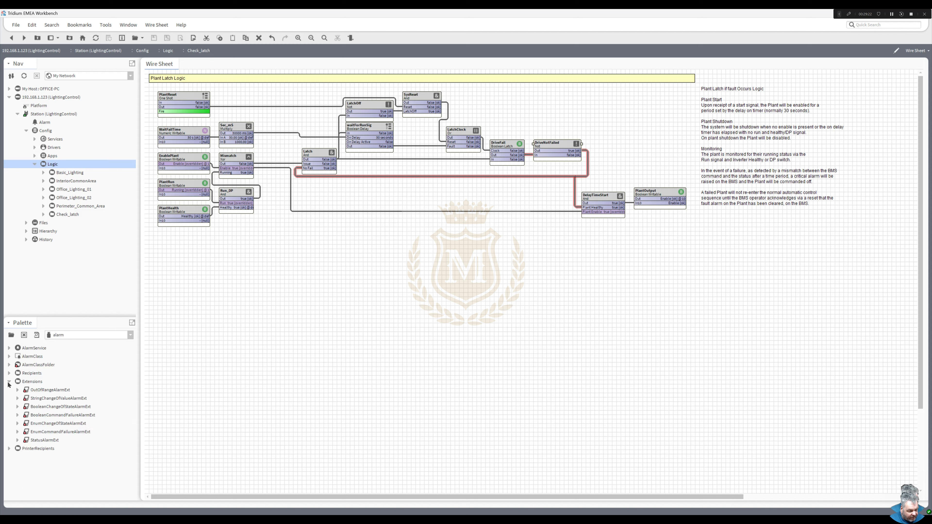
left_click(43, 215)
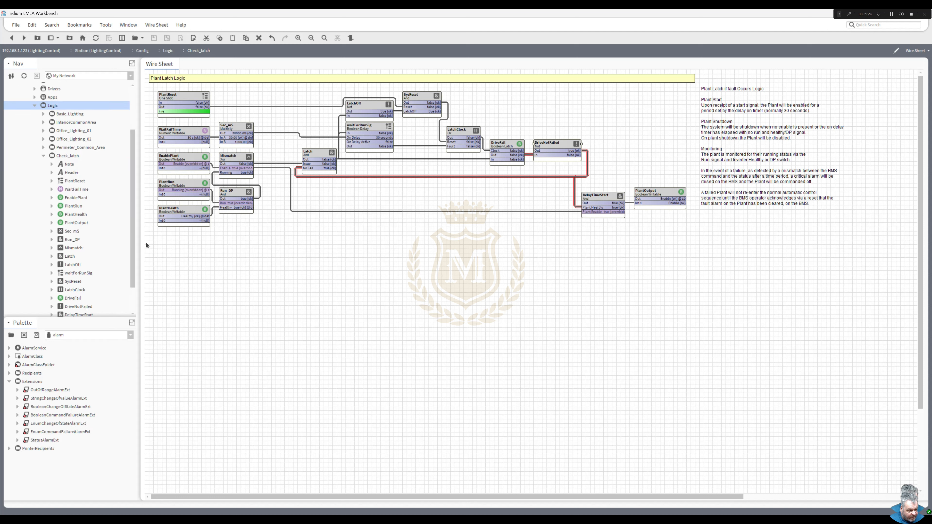
Add a BooleanChangeOfStateAlarmExt from the alarm palette to DriveNotFailed in the Check_latch folder.
left_click_drag(135, 251, 136, 278)
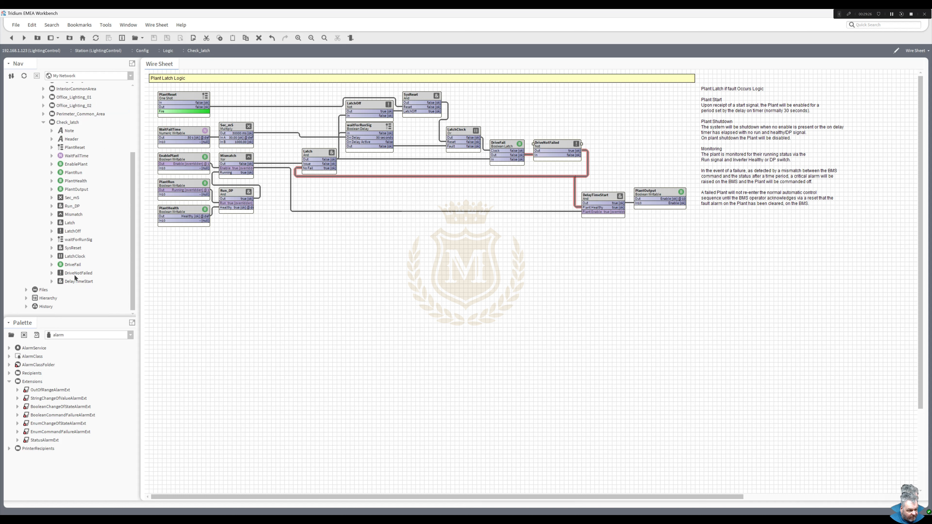
left_click(52, 273)
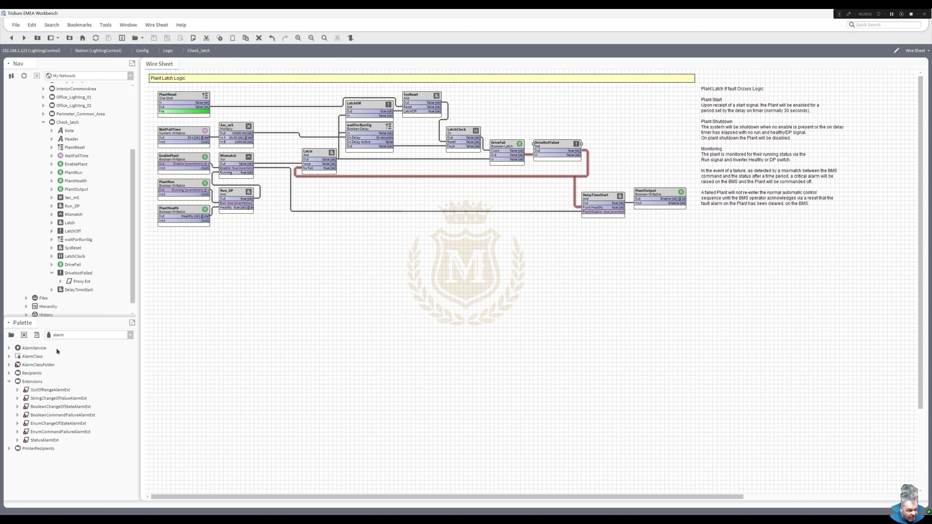
left_click(61, 408)
left_click_drag(61, 407, 79, 273)
left_click(453, 274)
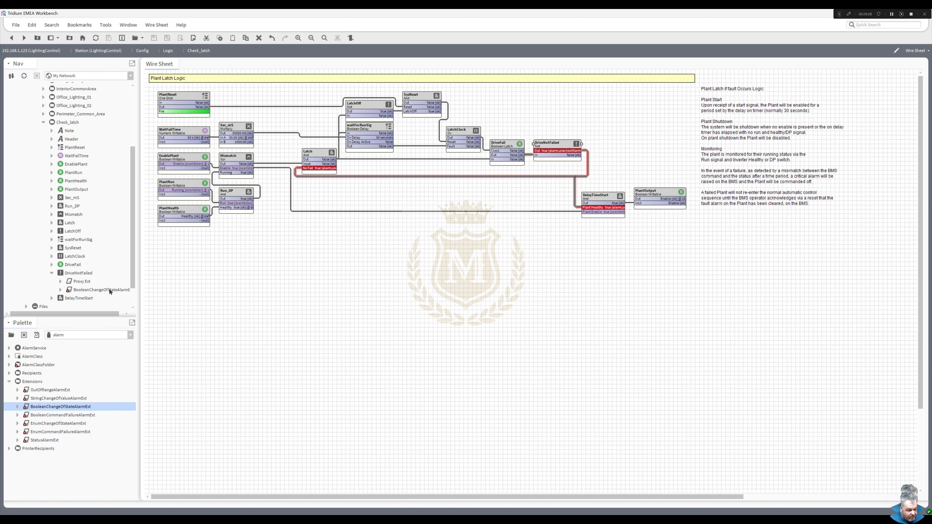
Set the Alarm Value of the new alarm extension's Offnormal Algorithm to false and save the change.
double_click(110, 289)
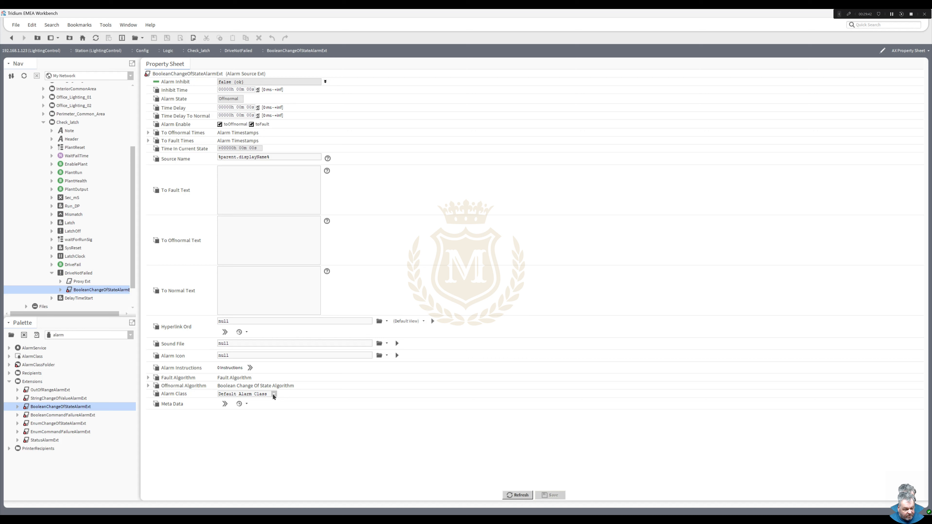
left_click(147, 386)
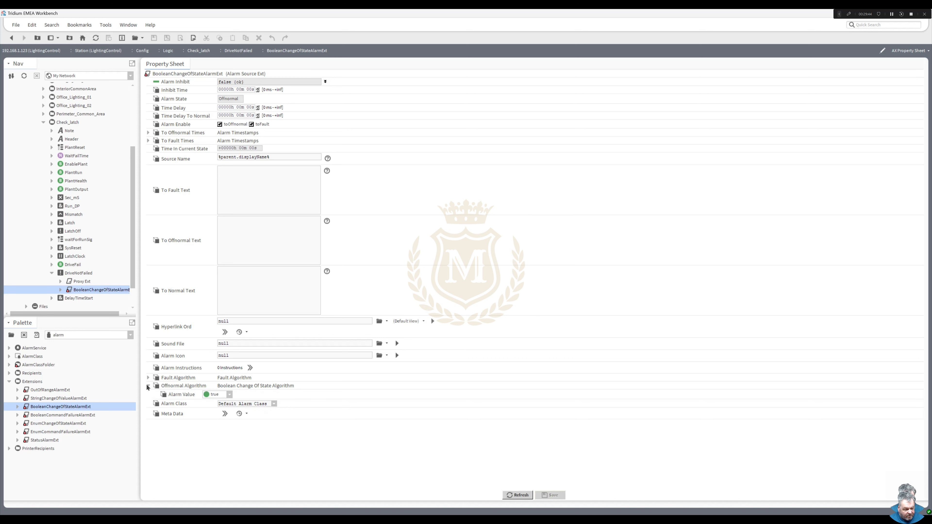
left_click(229, 394)
left_click(223, 405)
left_click(550, 495)
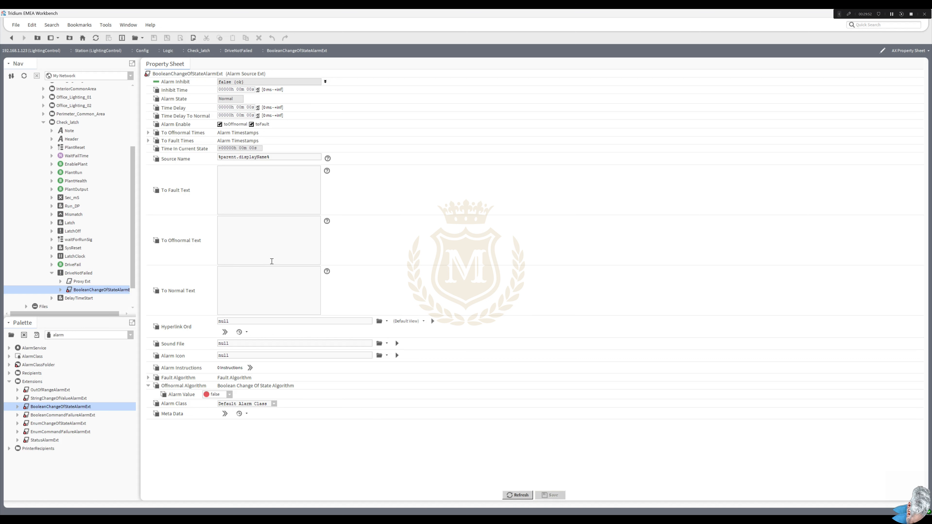
Enter the alarm extension's To Offnormal Text, beginning with "Drive Failed, check".
type("Driv")
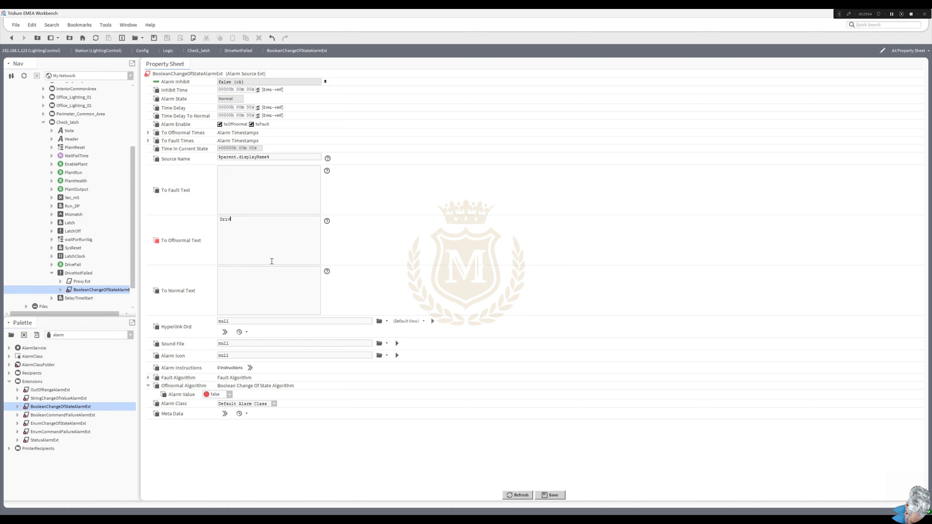
type("e Failed, check")
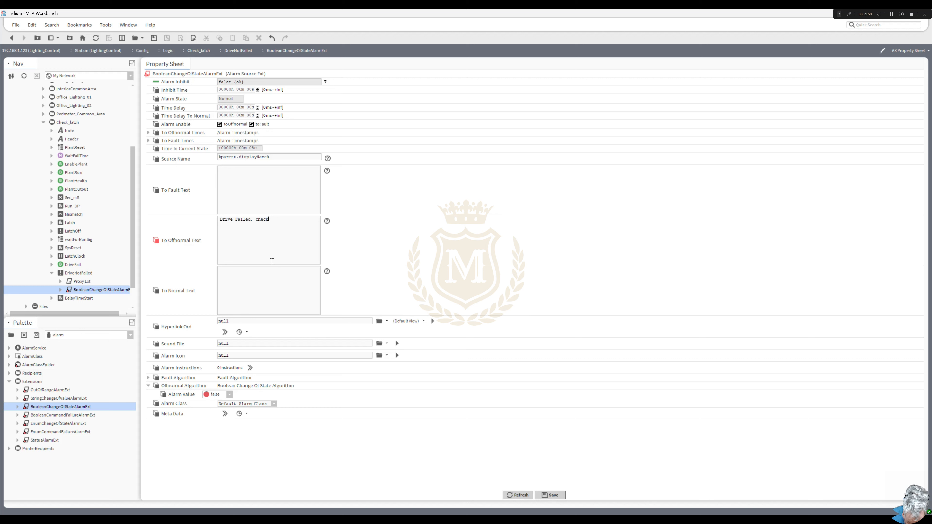